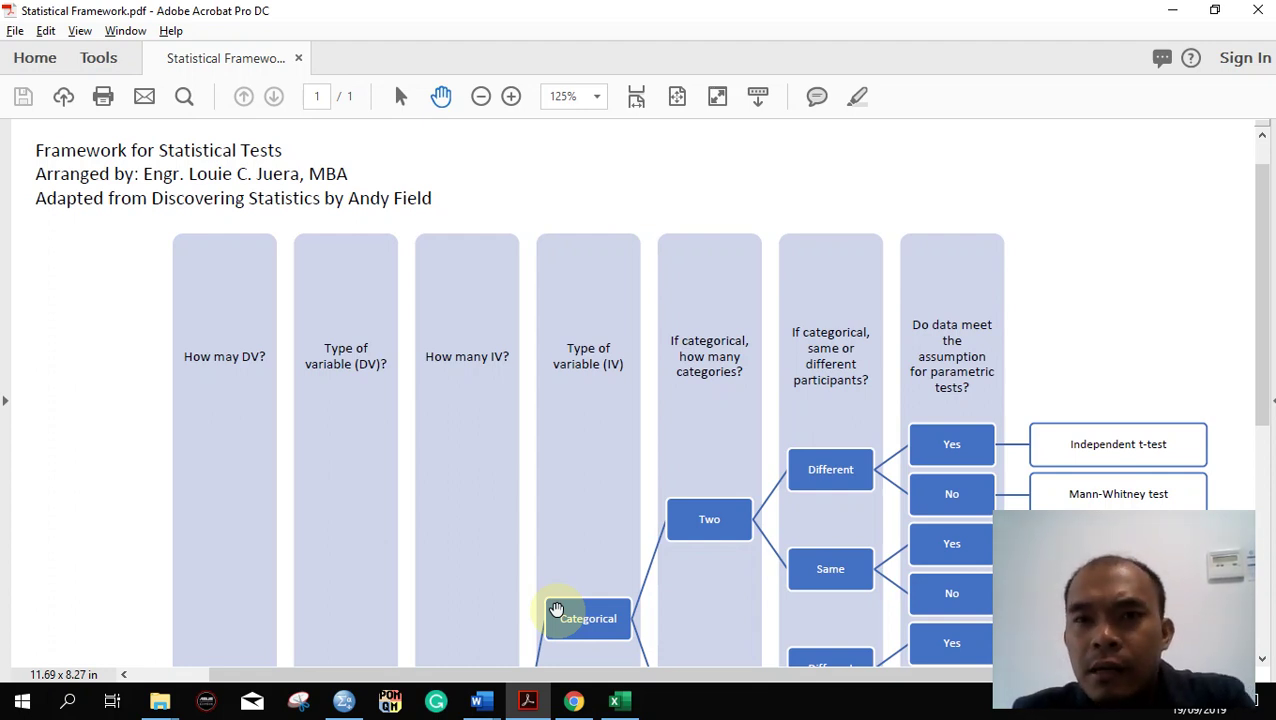
Review the framework, problem statement, hypothesis and assumptions in the Word document, and switch to the Paired2 workbook in Excel.
{"action": "key", "text": "alt+Tab"}
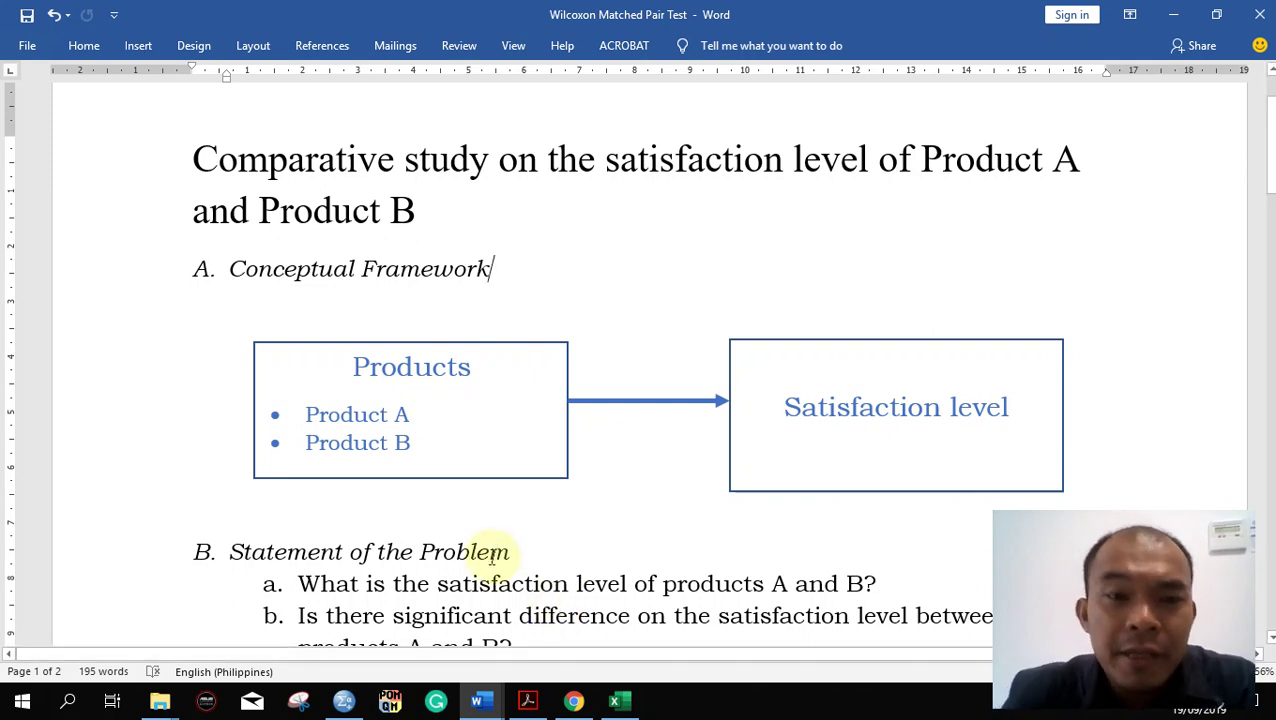
{"action": "scroll", "coordinate": [557, 498], "scroll_direction": "down", "scroll_amount": 3}
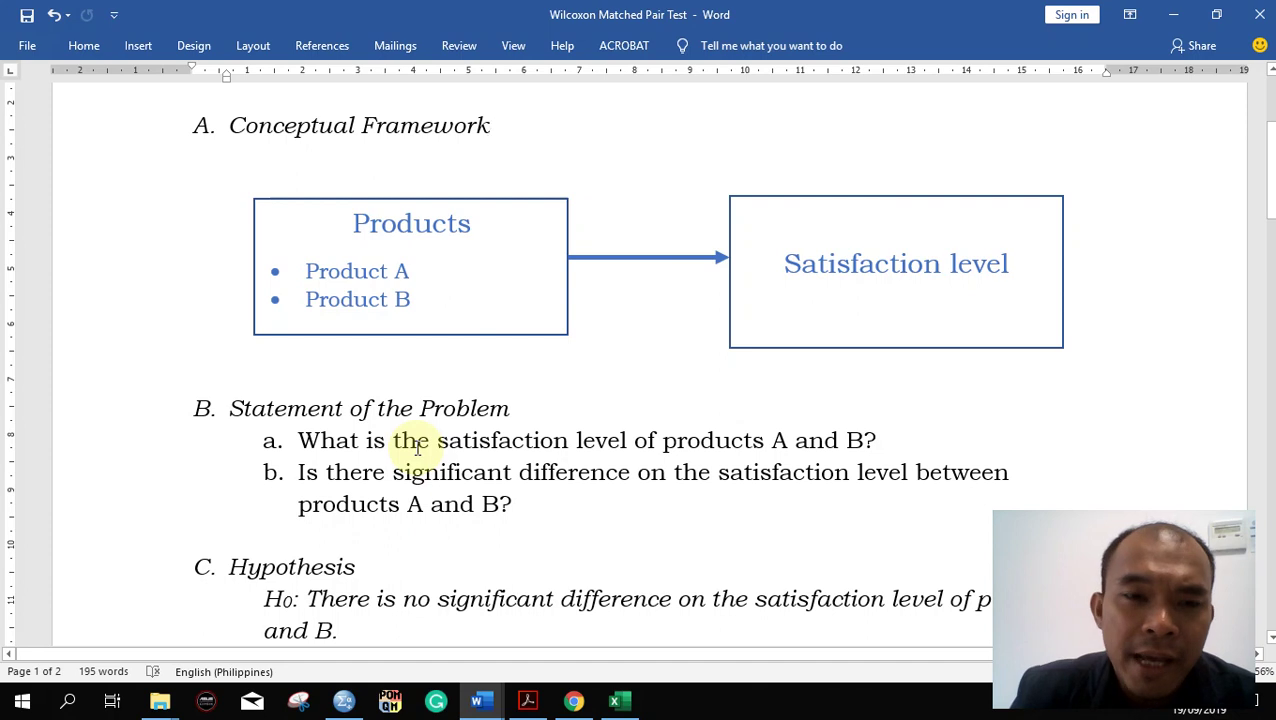
{"action": "scroll", "coordinate": [418, 447], "scroll_direction": "down", "scroll_amount": 1}
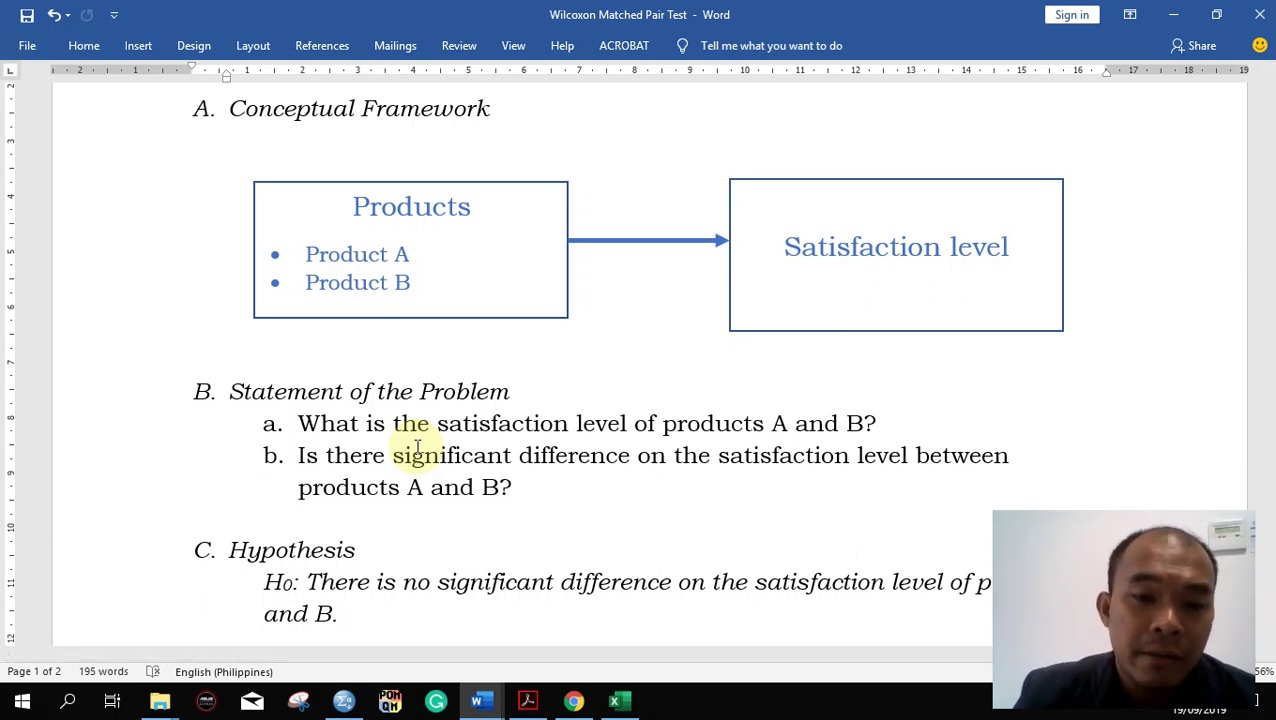
{"action": "scroll", "coordinate": [418, 447], "scroll_direction": "down", "scroll_amount": 2}
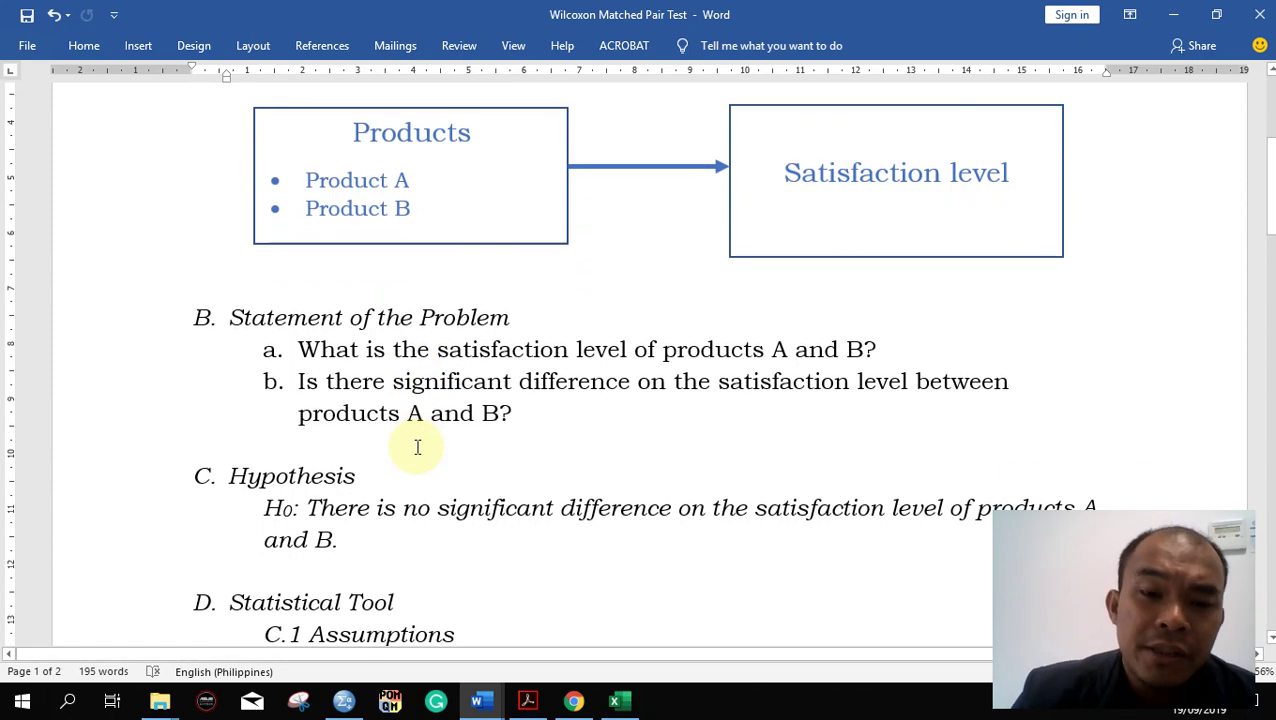
{"action": "scroll", "coordinate": [418, 447], "scroll_direction": "down", "scroll_amount": 3}
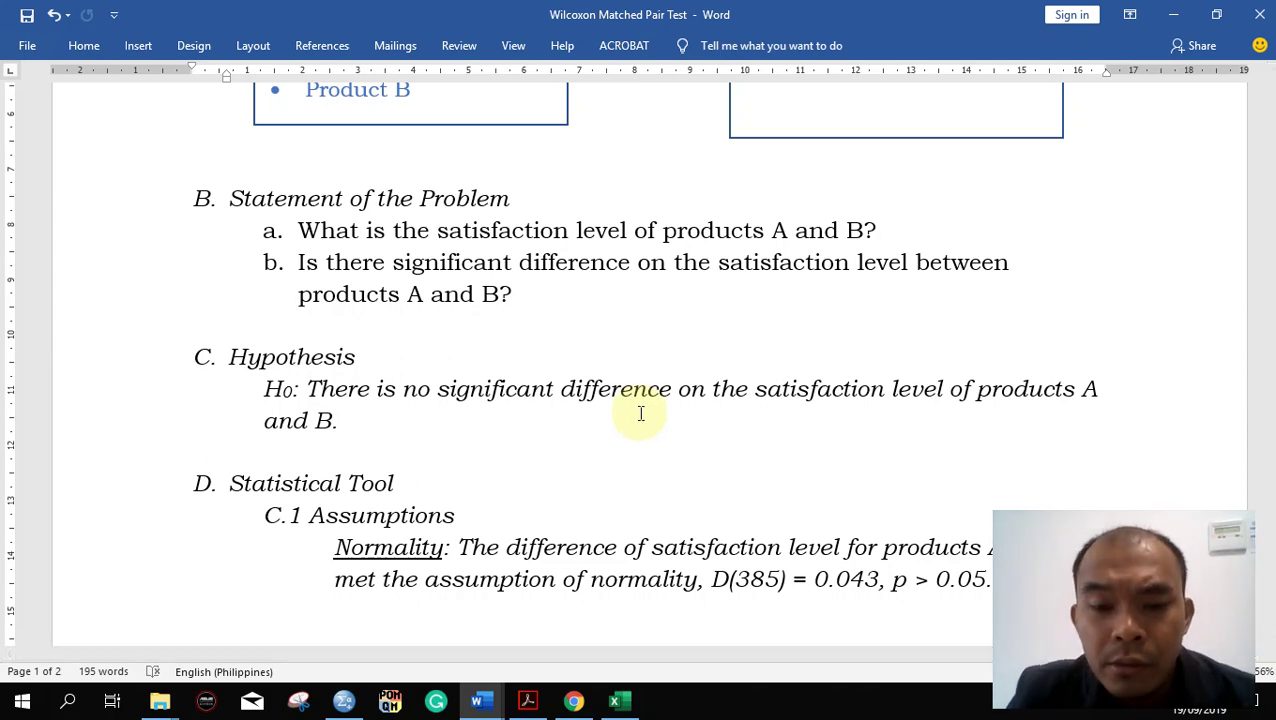
{"action": "left_click", "coordinate": [620, 700]}
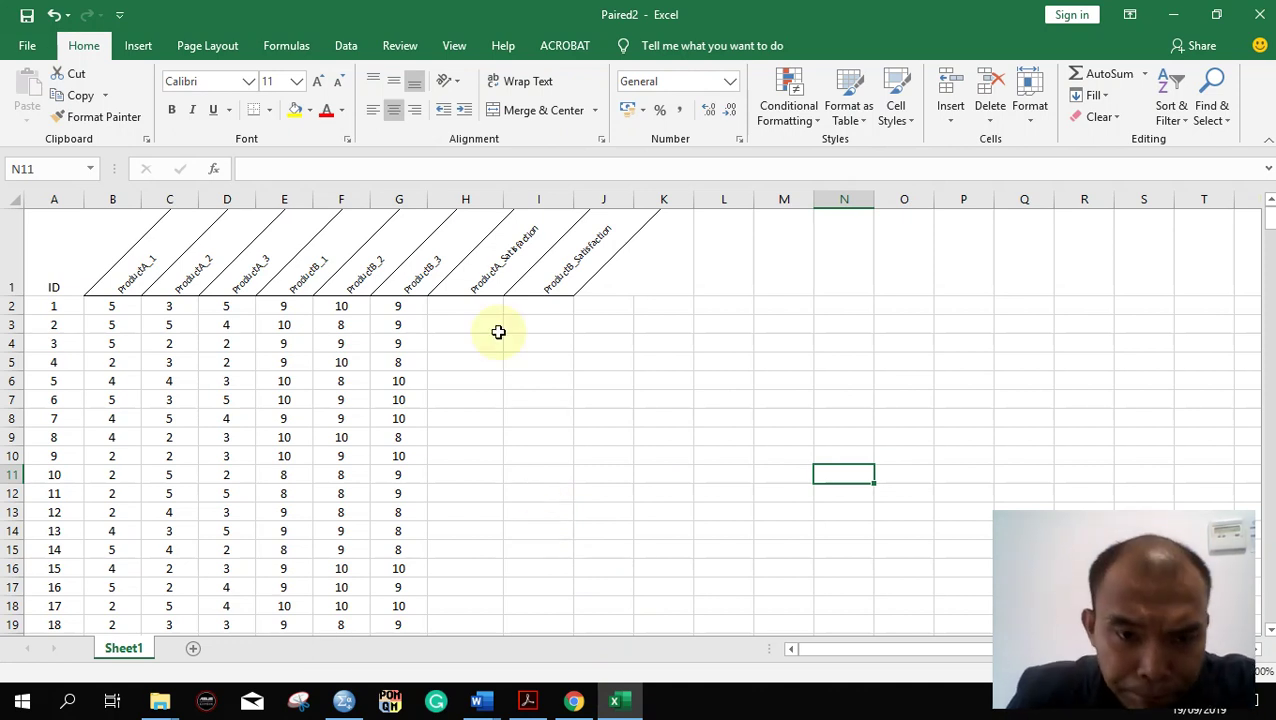
Enter =AVEDEV(B2:D2) in cell H2 under ProductA_Satisfaction.
{"action": "left_click", "coordinate": [461, 307]}
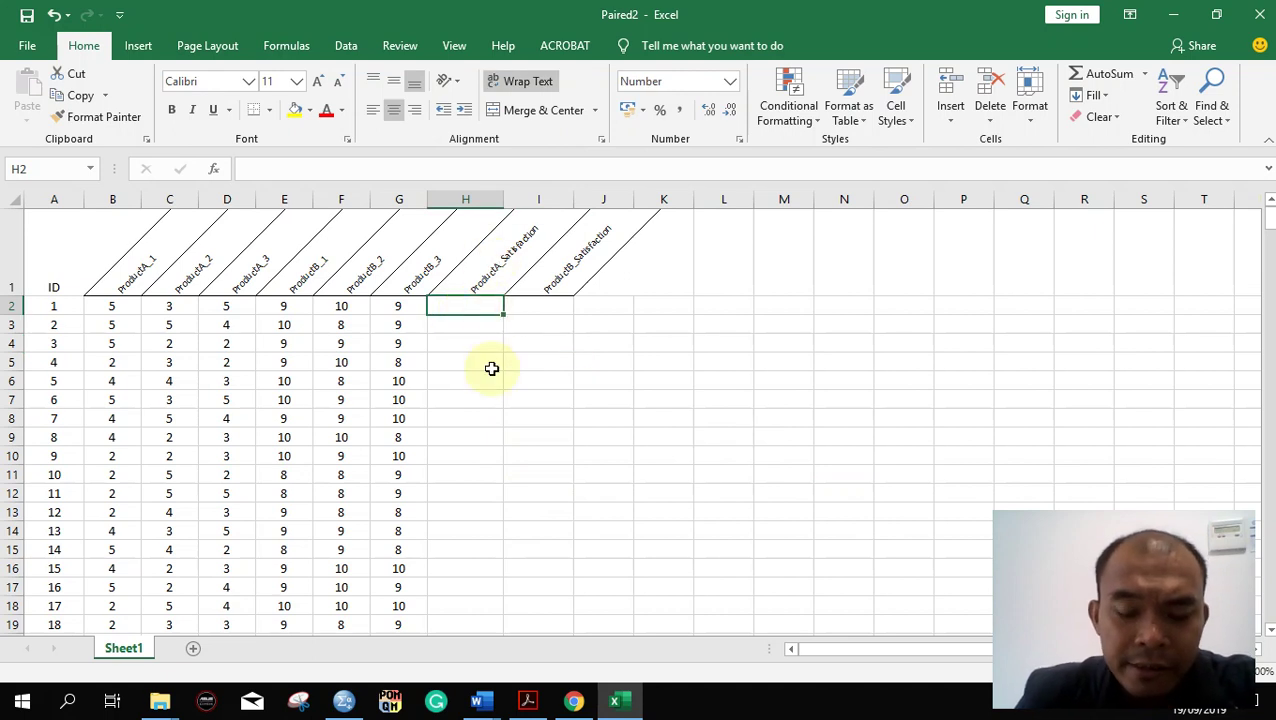
{"action": "type", "text": "=ave"}
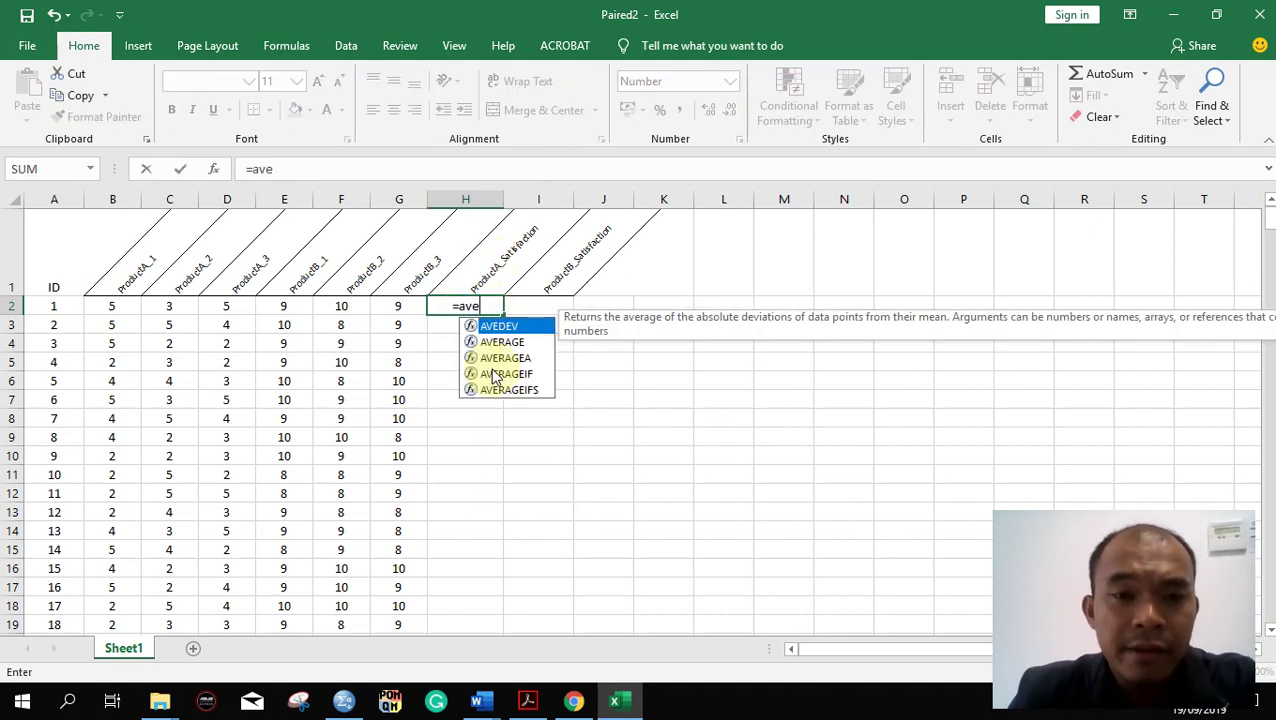
{"action": "key", "text": "Tab"}
{"action": "left_click_drag", "start_coordinate": [108, 310], "coordinate": [222, 298]}
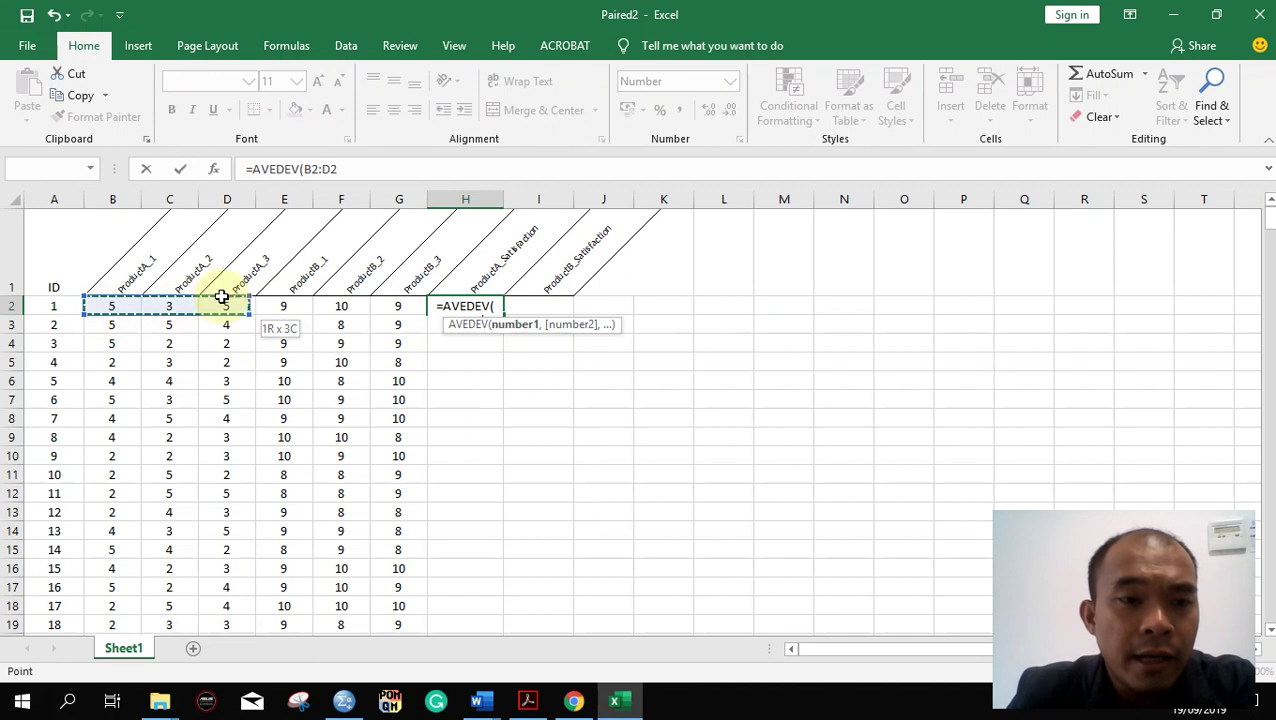
{"action": "key", "text": "Return"}
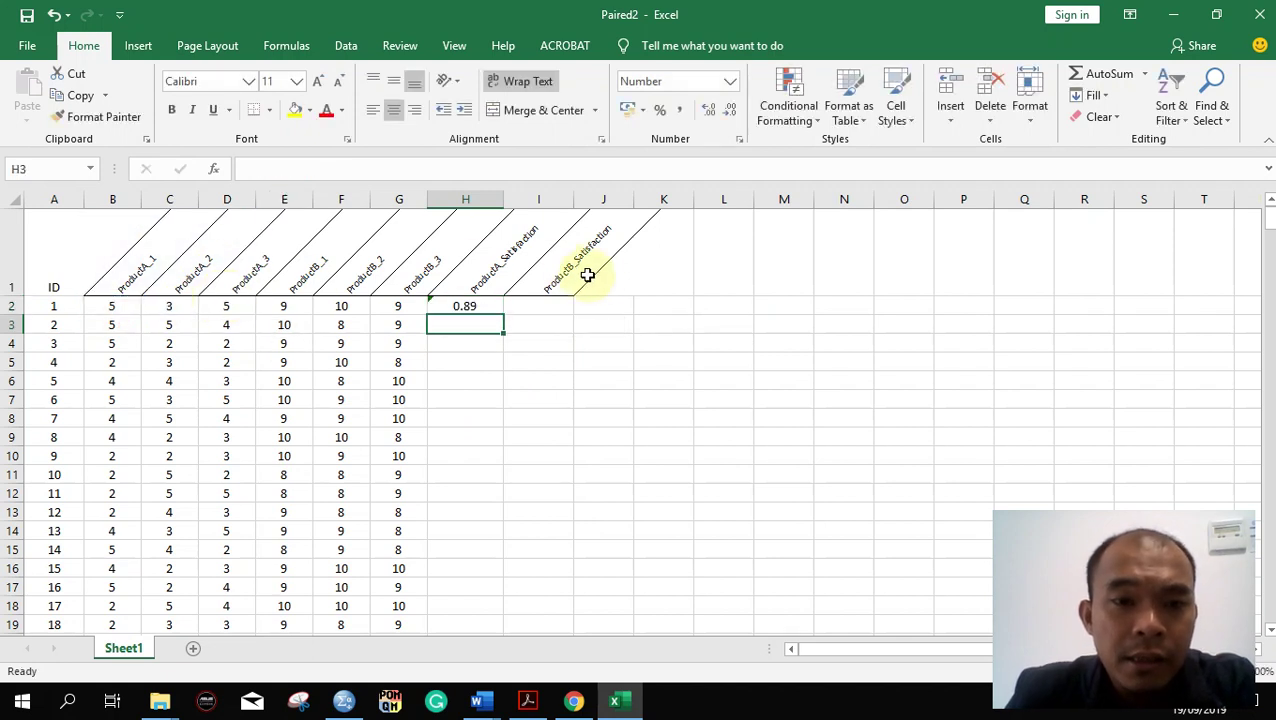
{"action": "left_click", "coordinate": [526, 309]}
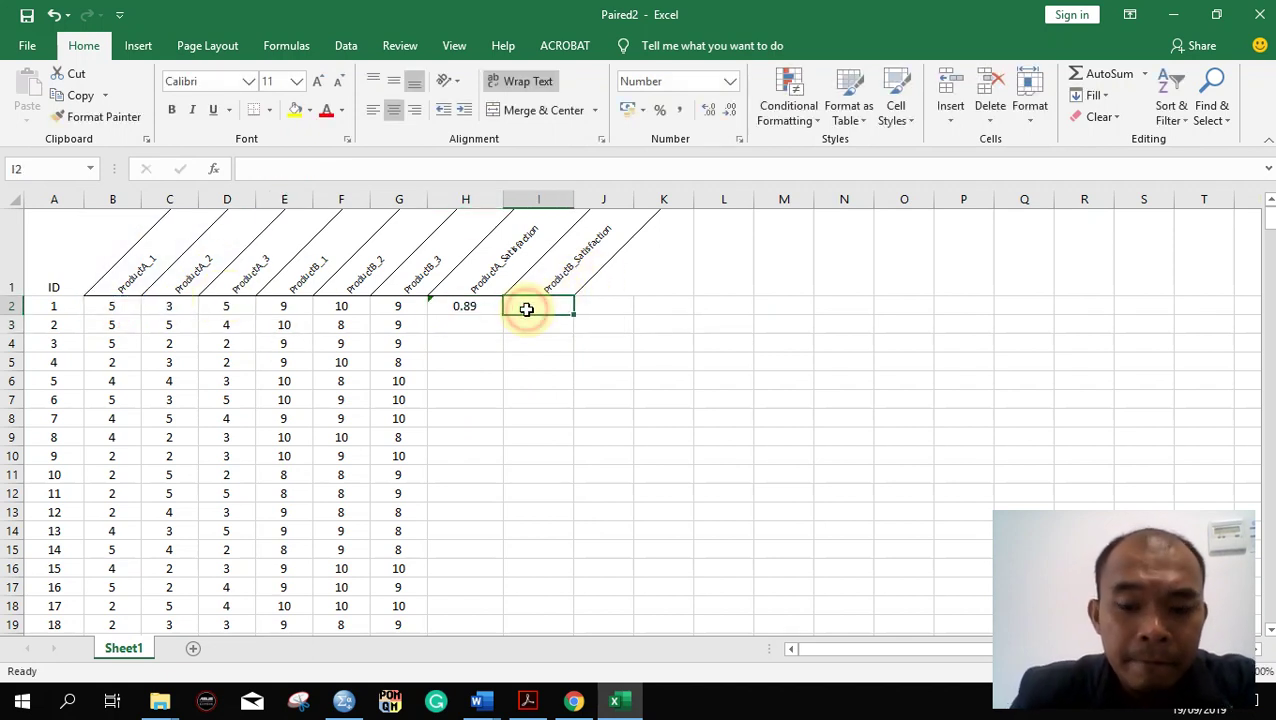
Replace the formula in cell H2 with =AVERAGE(B2:D2) to compute the ProductA_Satisfaction score.
{"action": "left_click", "coordinate": [464, 306]}
{"action": "left_click", "coordinate": [390, 167]}
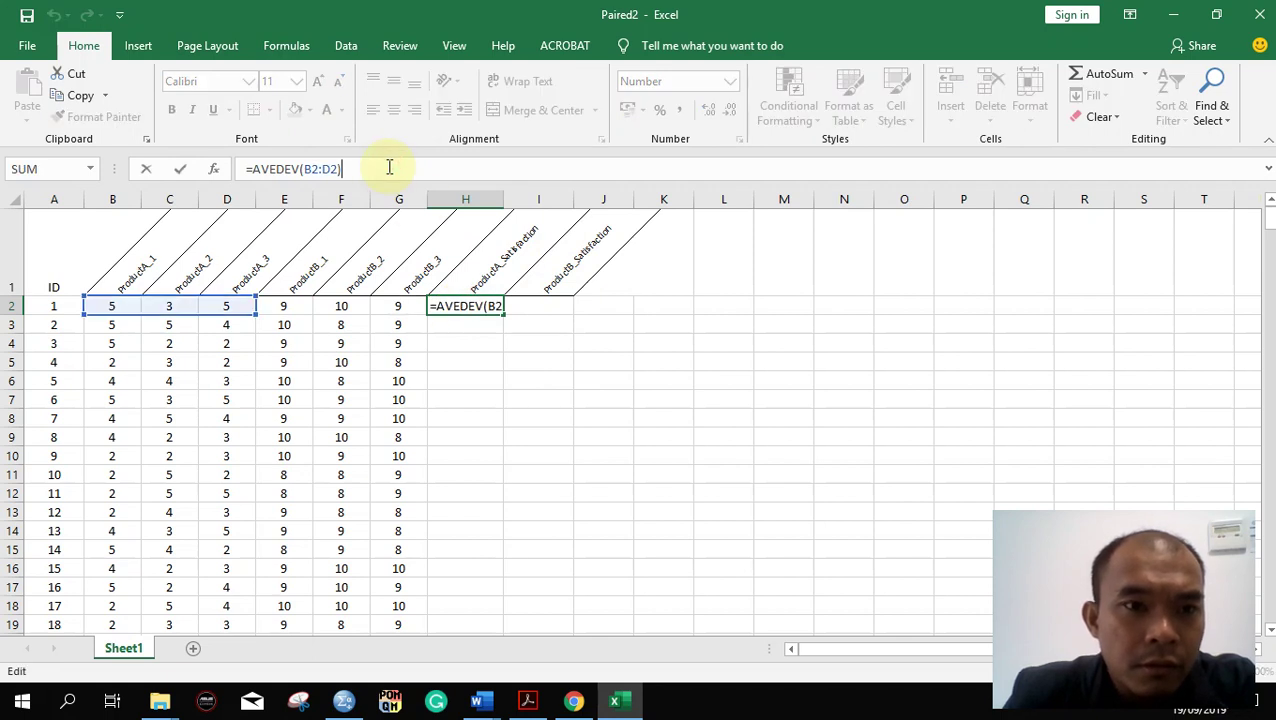
{"action": "key", "text": "BackSpace"}
{"action": "key", "text": "BackSpace"}
{"action": "key", "text": "BackSpace"}
{"action": "key", "text": "BackSpace"}
{"action": "key", "text": "BackSpace"}
{"action": "key", "text": "BackSpace"}
{"action": "key", "text": "BackSpace"}
{"action": "key", "text": "BackSpace"}
{"action": "key", "text": "BackSpace"}
{"action": "key", "text": "BackSpace"}
{"action": "type", "text": "rag"}
{"action": "key", "text": "Tab"}
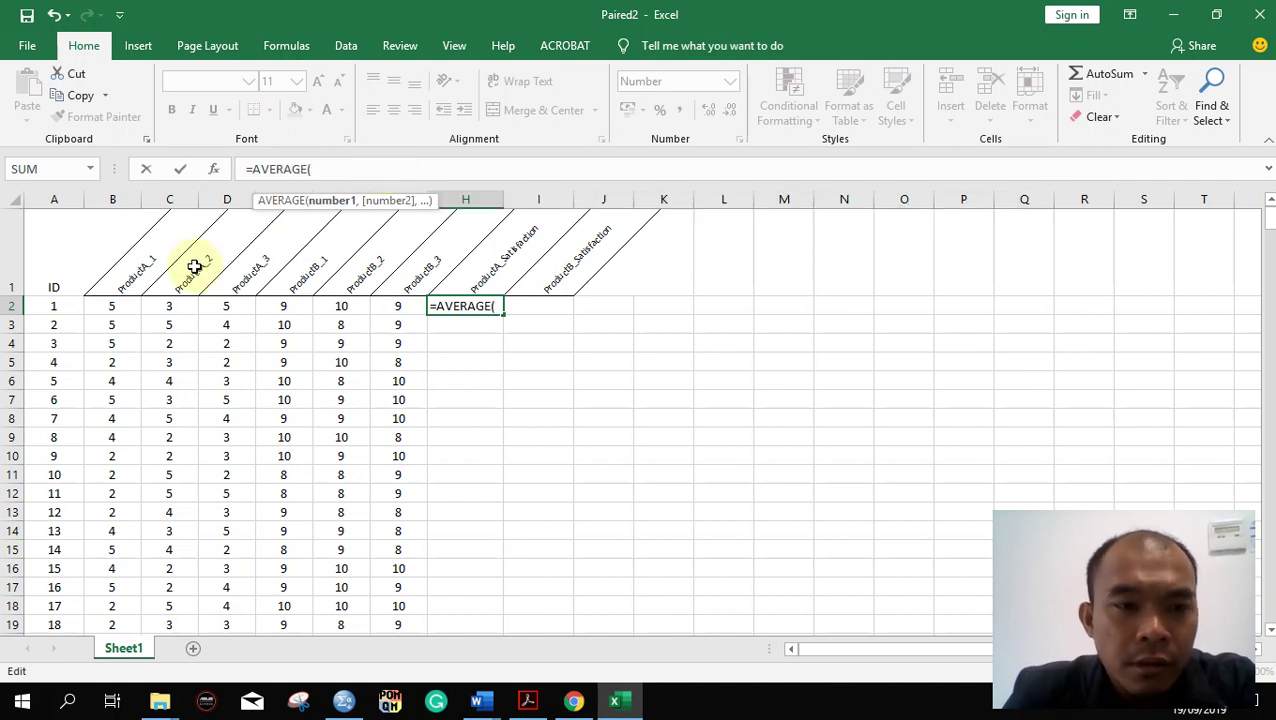
{"action": "left_click_drag", "start_coordinate": [114, 306], "coordinate": [222, 305]}
{"action": "key", "text": "Return"}
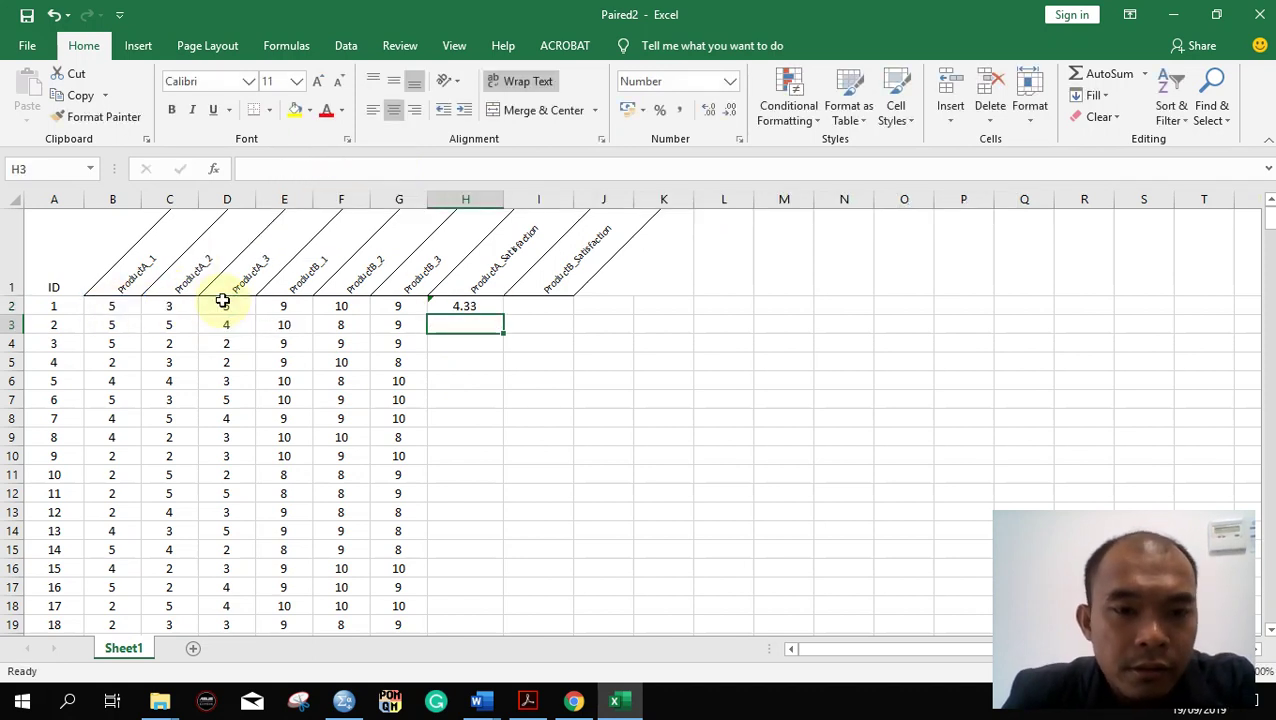
Compute the ProductB_Satisfaction score in cell I2 as the average of E2:G2.
{"action": "left_click", "coordinate": [541, 300]}
{"action": "type", "text": "=ra"}
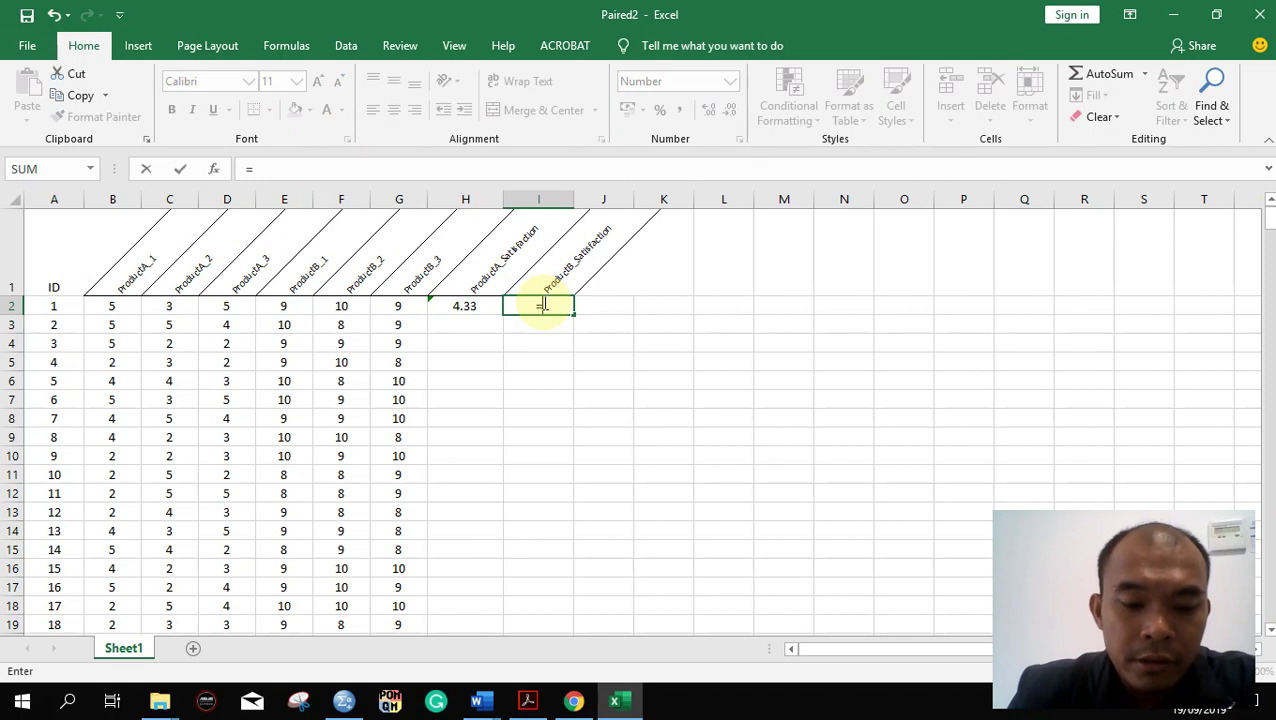
{"action": "key", "text": "BackSpace"}
{"action": "key", "text": "BackSpace"}
{"action": "key", "text": "BackSpace"}
{"action": "type", "text": "=ave"}
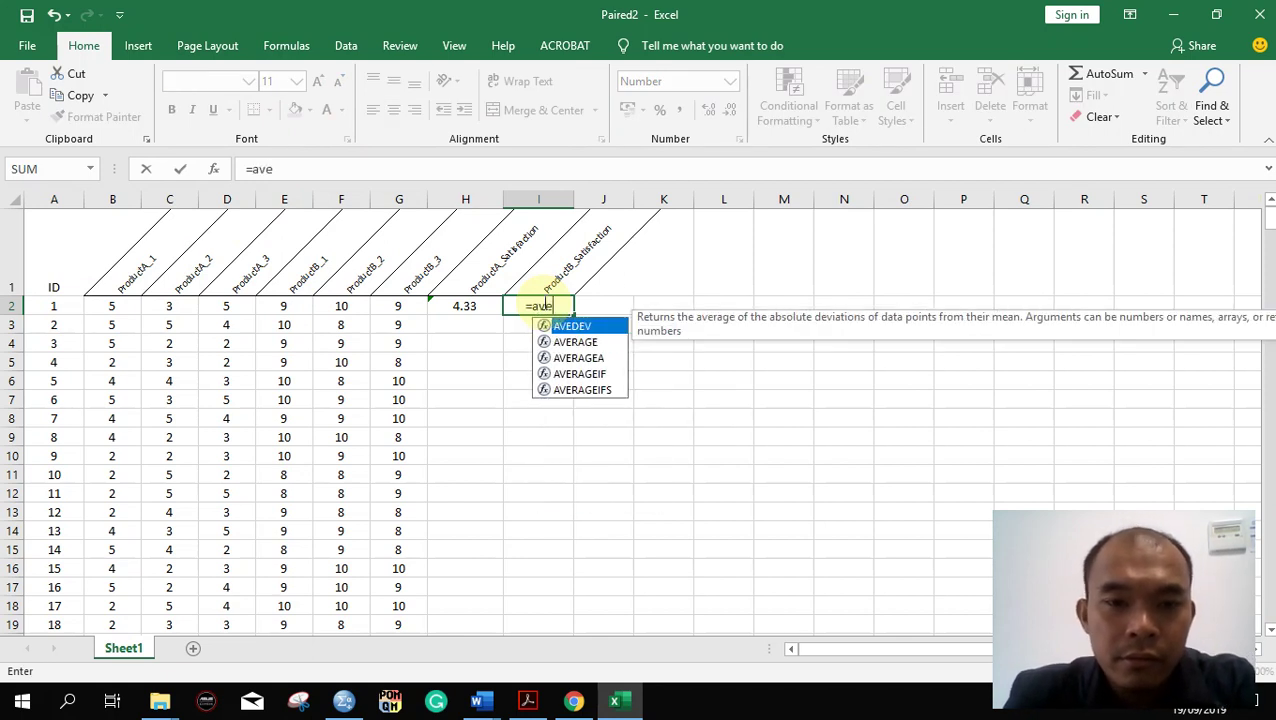
{"action": "key", "text": "Tab"}
{"action": "left_click_drag", "start_coordinate": [289, 303], "coordinate": [379, 305]}
{"action": "key", "text": "Return"}
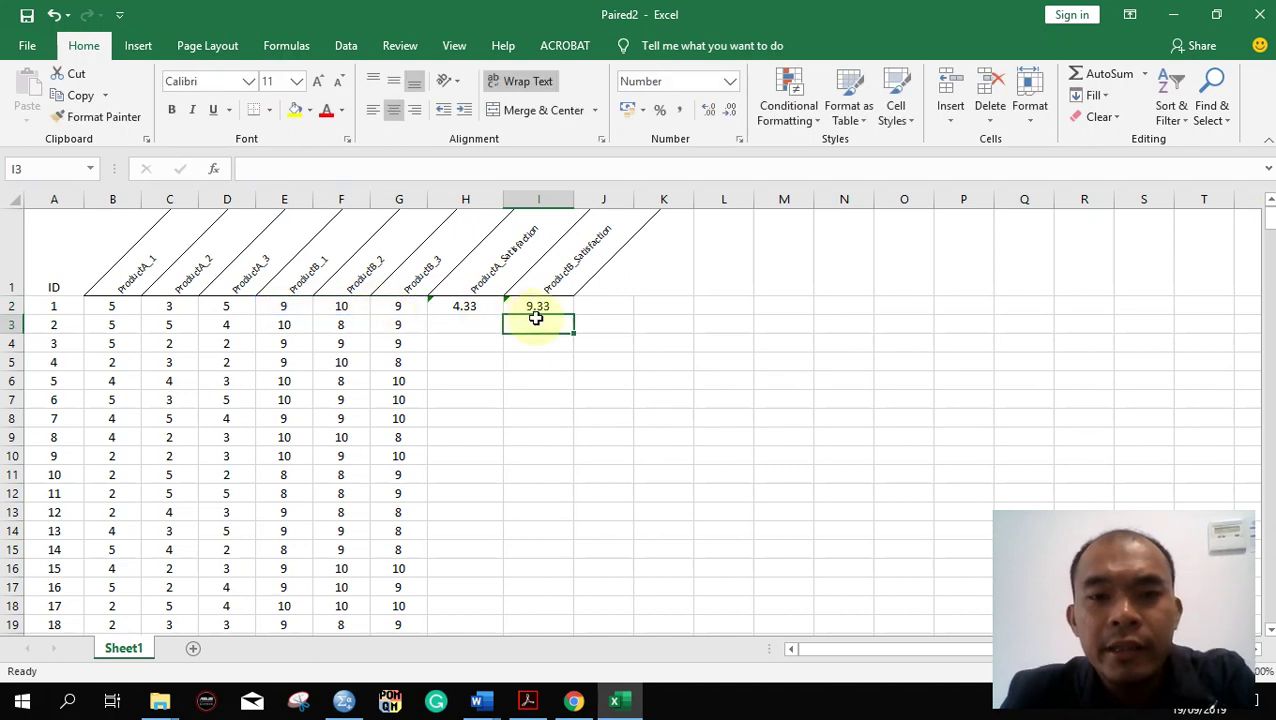
Compute the satisfaction difference in cell J2 with =H2-I2.
{"action": "left_click", "coordinate": [606, 305]}
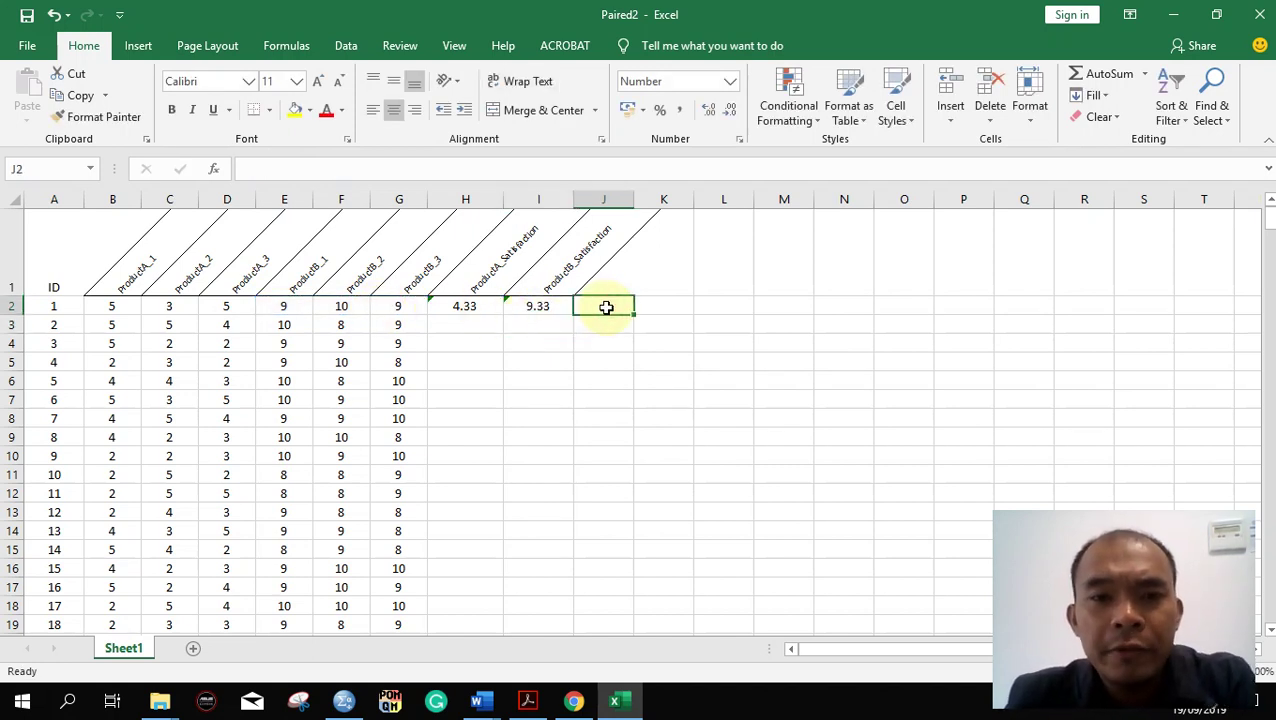
{"action": "type", "text": "="}
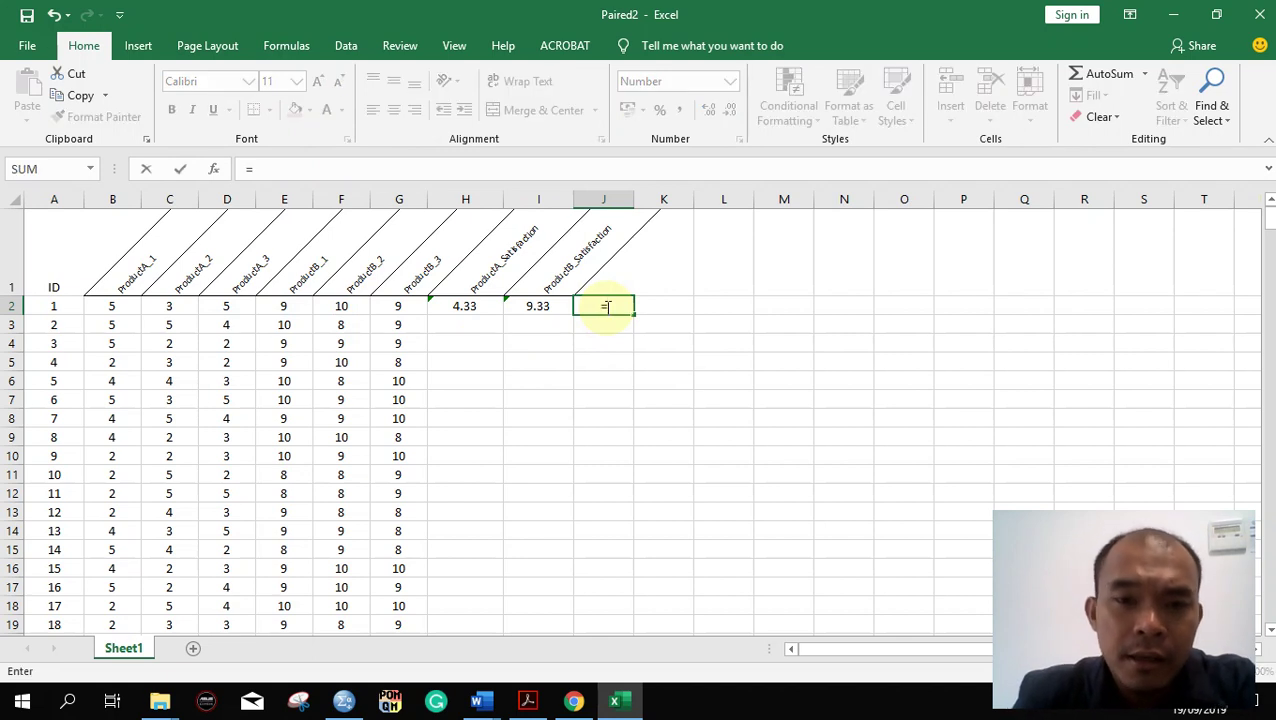
{"action": "left_click", "coordinate": [463, 304]}
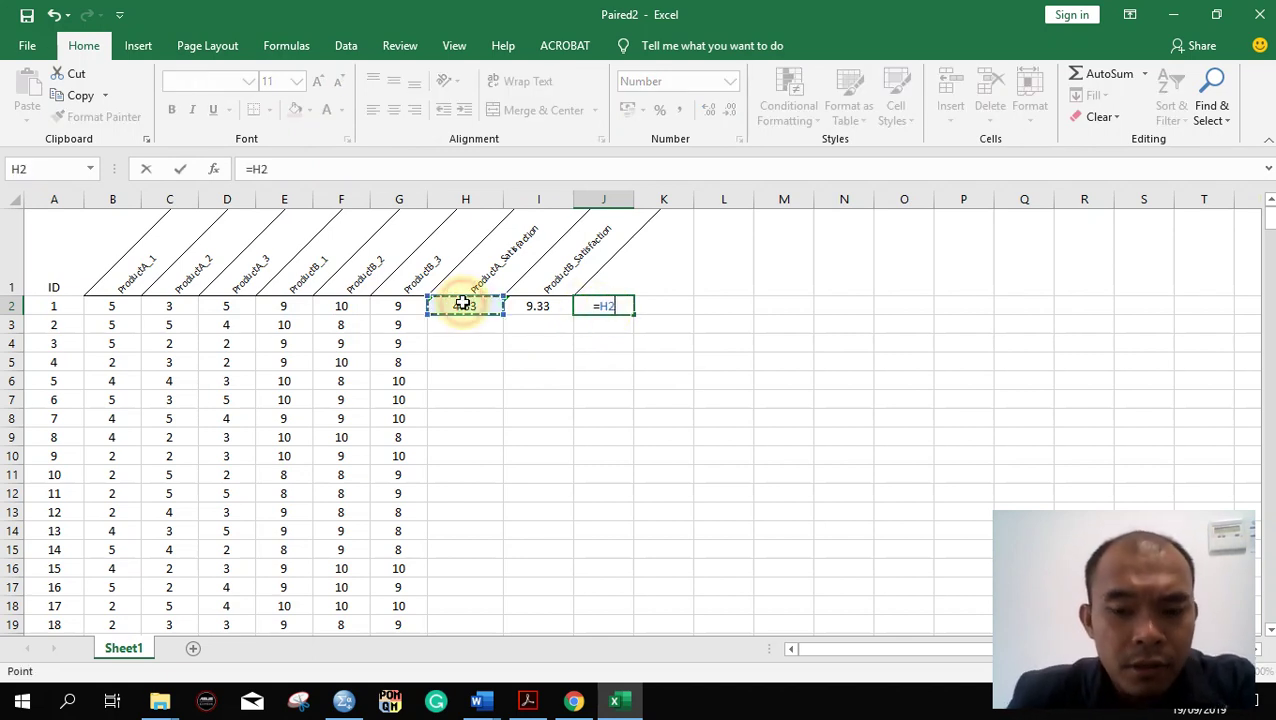
{"action": "type", "text": "-"}
{"action": "left_click", "coordinate": [527, 305]}
{"action": "key", "text": "Return"}
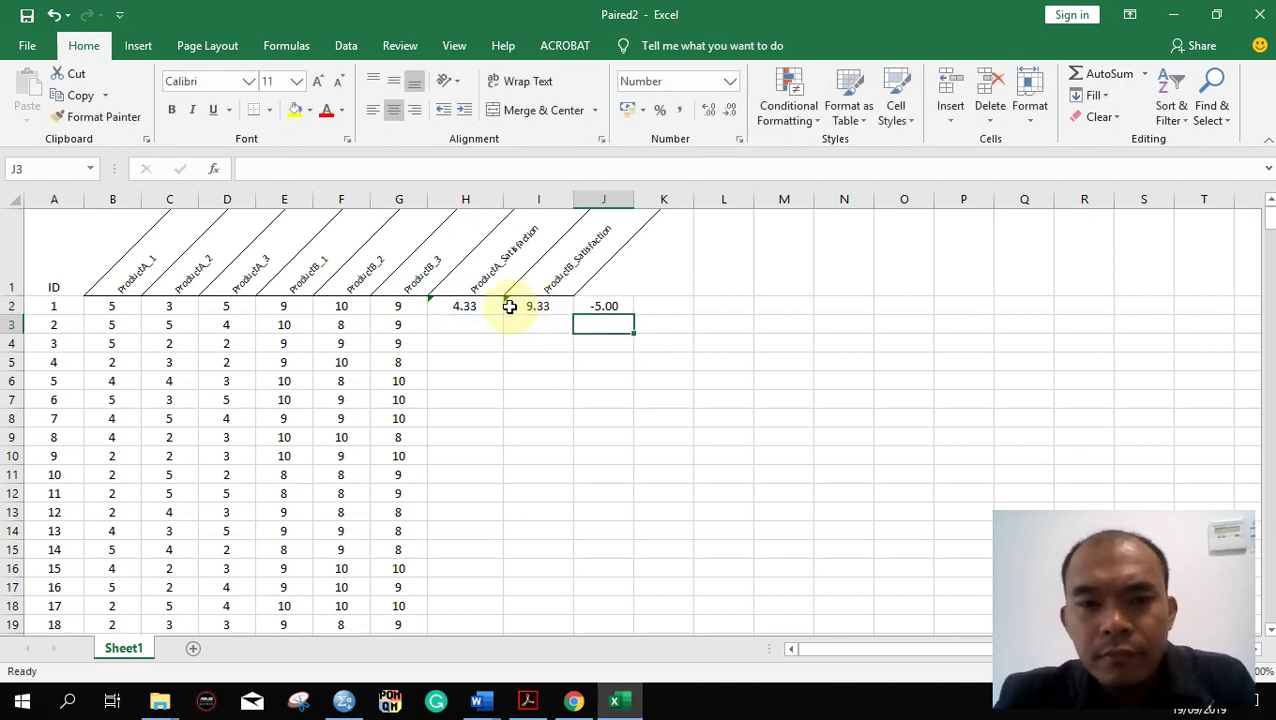
Fill the formulas in H2:J2 down through row 386.
{"action": "mouse_move", "coordinate": [464, 305]}
{"action": "left_mouse_down"}
{"action": "mouse_move", "coordinate": [605, 315]}
{"action": "mouse_move", "coordinate": [632, 359]}
{"action": "mouse_move", "coordinate": [641, 649]}
{"action": "mouse_move", "coordinate": [658, 716]}
{"action": "mouse_move", "coordinate": [627, 572]}
{"action": "mouse_move", "coordinate": [626, 591]}
{"action": "left_mouse_up"}
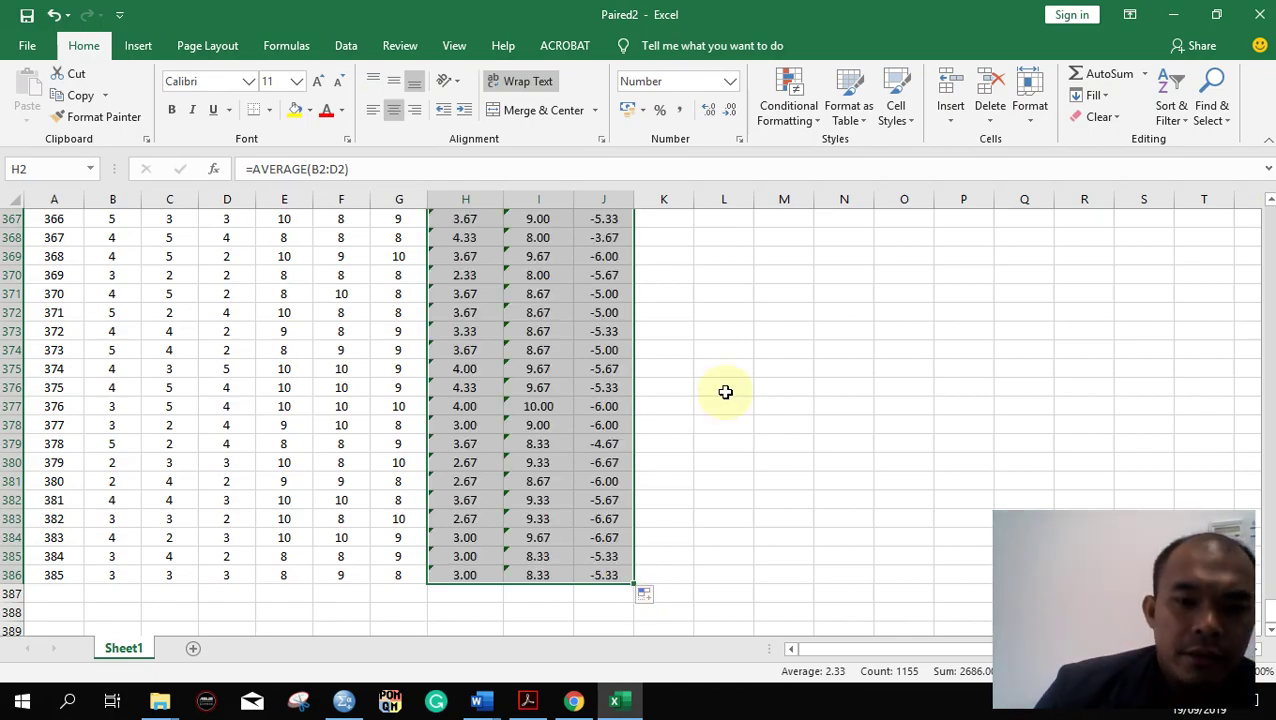
{"action": "scroll", "coordinate": [725, 392], "scroll_direction": "up", "scroll_amount": 2}
{"action": "scroll", "coordinate": [725, 392], "scroll_direction": "up", "scroll_amount": 20}
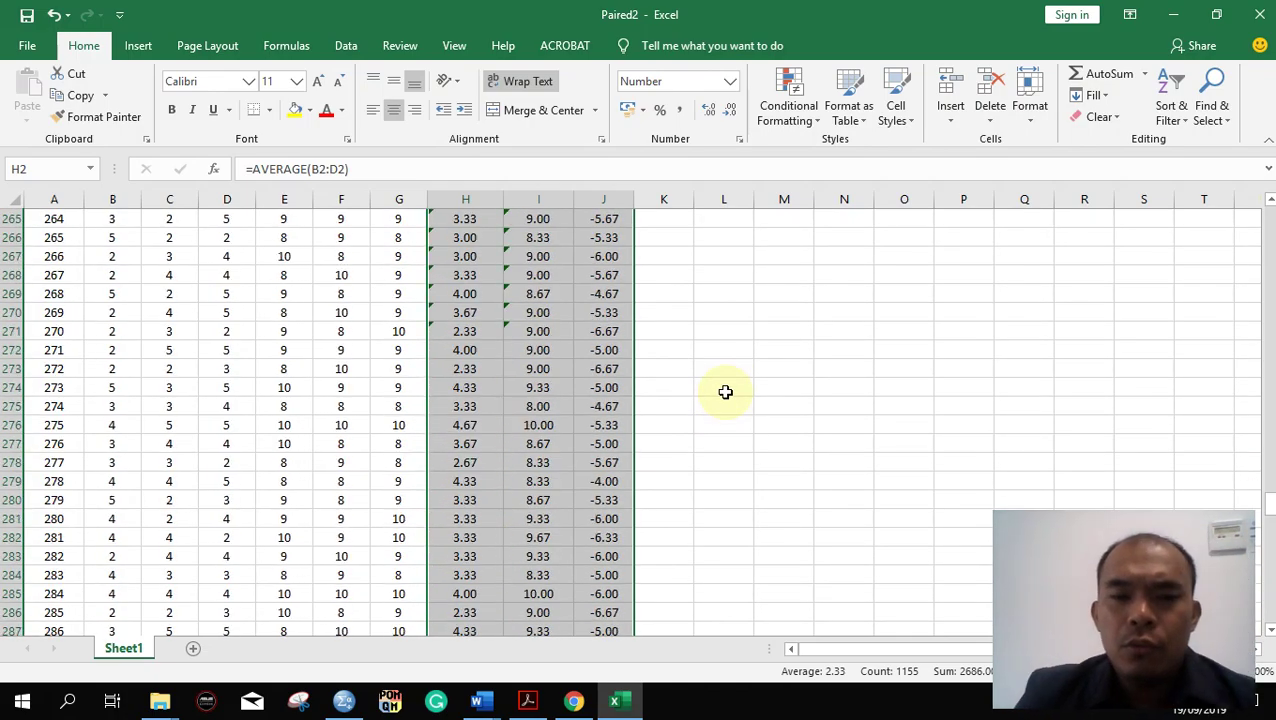
{"action": "scroll", "coordinate": [725, 392], "scroll_direction": "up", "scroll_amount": 20}
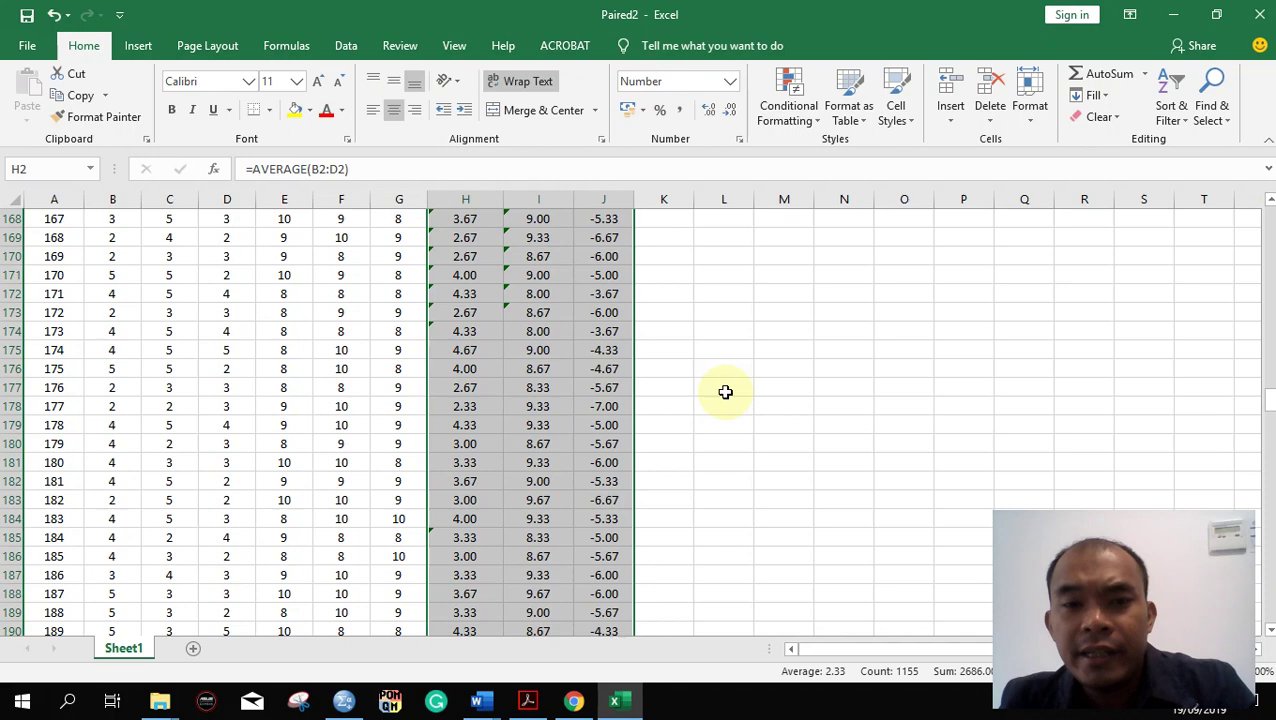
{"action": "scroll", "coordinate": [725, 392], "scroll_direction": "up", "scroll_amount": 11}
{"action": "left_click_drag", "start_coordinate": [1266, 300], "coordinate": [1268, 212]}
Copy H2:J386, switch to the SPSS data editor, and select the first ProductA cell.
{"action": "key", "text": "ctrl+c"}
{"action": "key", "text": "alt+Tab"}
{"action": "key", "text": "alt+Tab"}
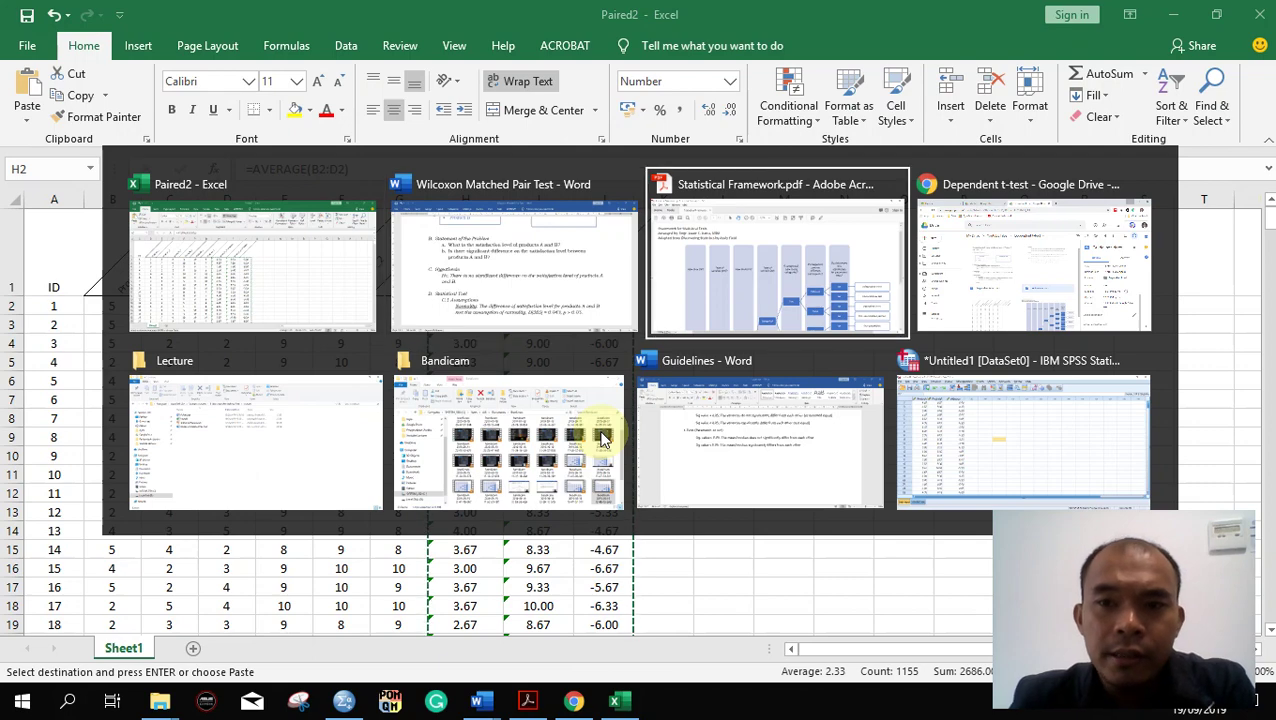
{"action": "key", "text": "alt+Tab"}
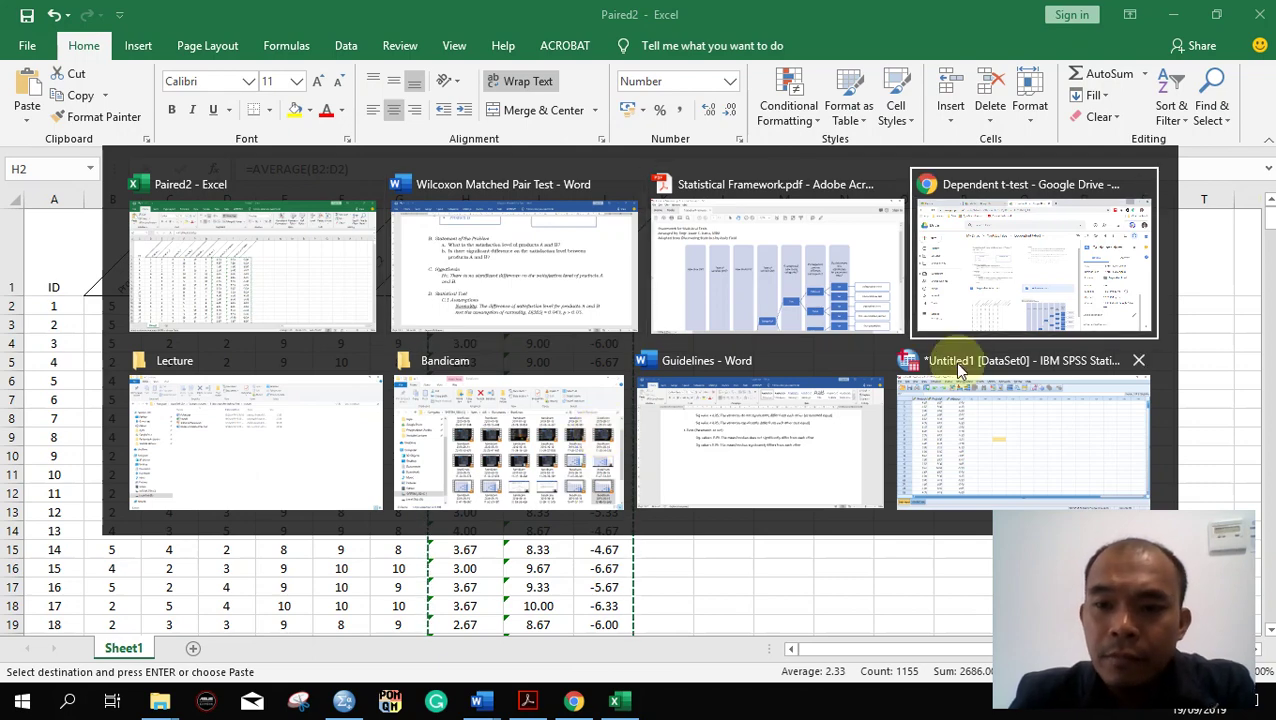
{"action": "left_click", "coordinate": [940, 413]}
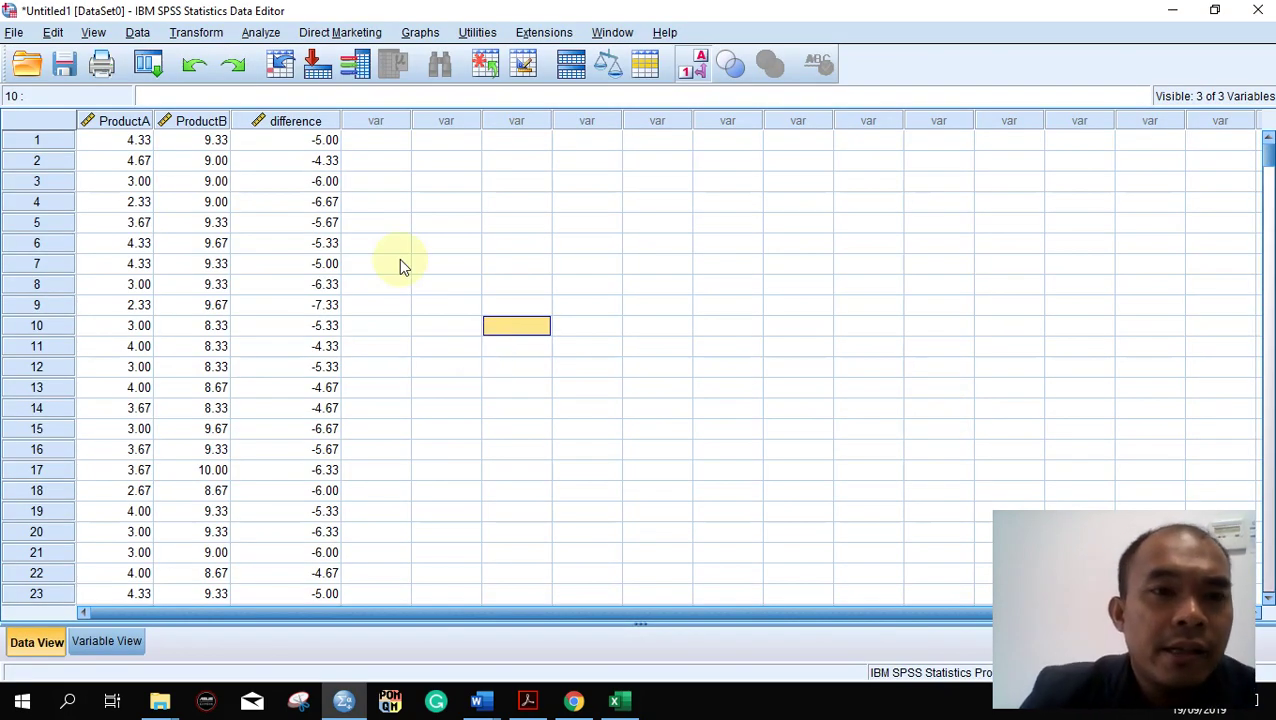
{"action": "left_click", "coordinate": [191, 161]}
{"action": "left_click", "coordinate": [138, 141]}
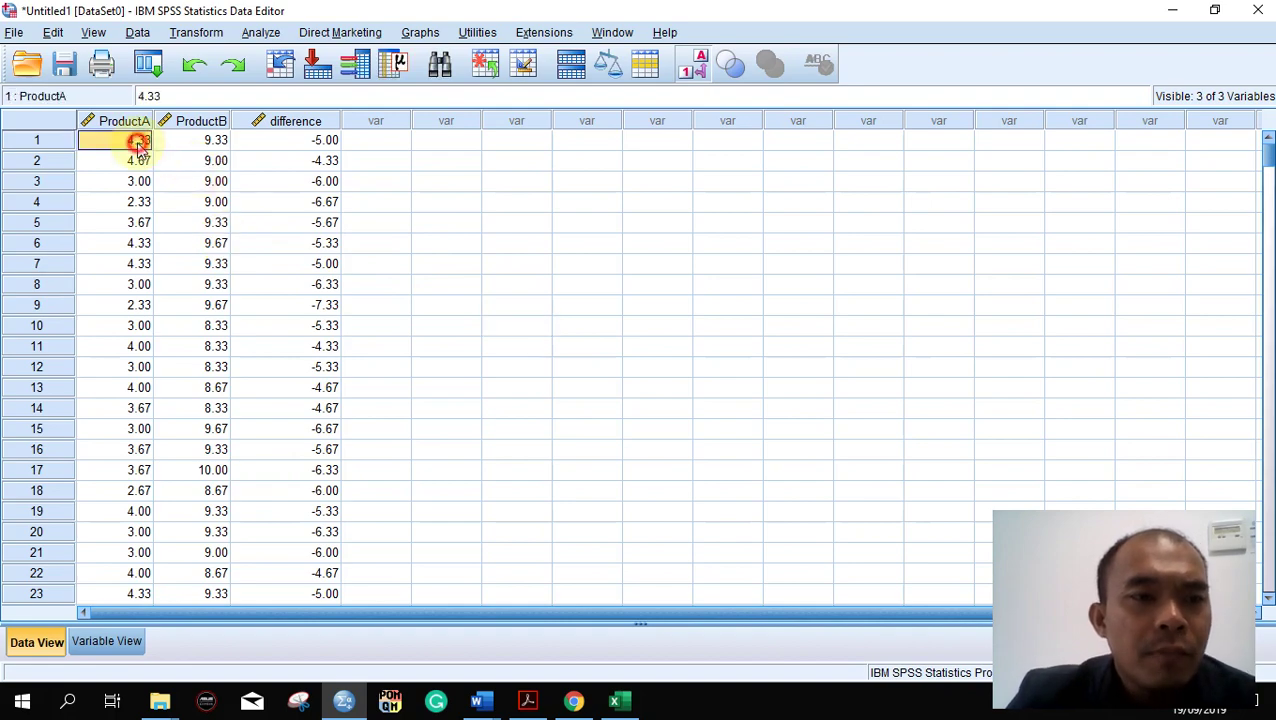
Compare the copied Excel columns with the ProductA, ProductB and difference data in SPSS.
{"action": "key", "text": "alt+Tab"}
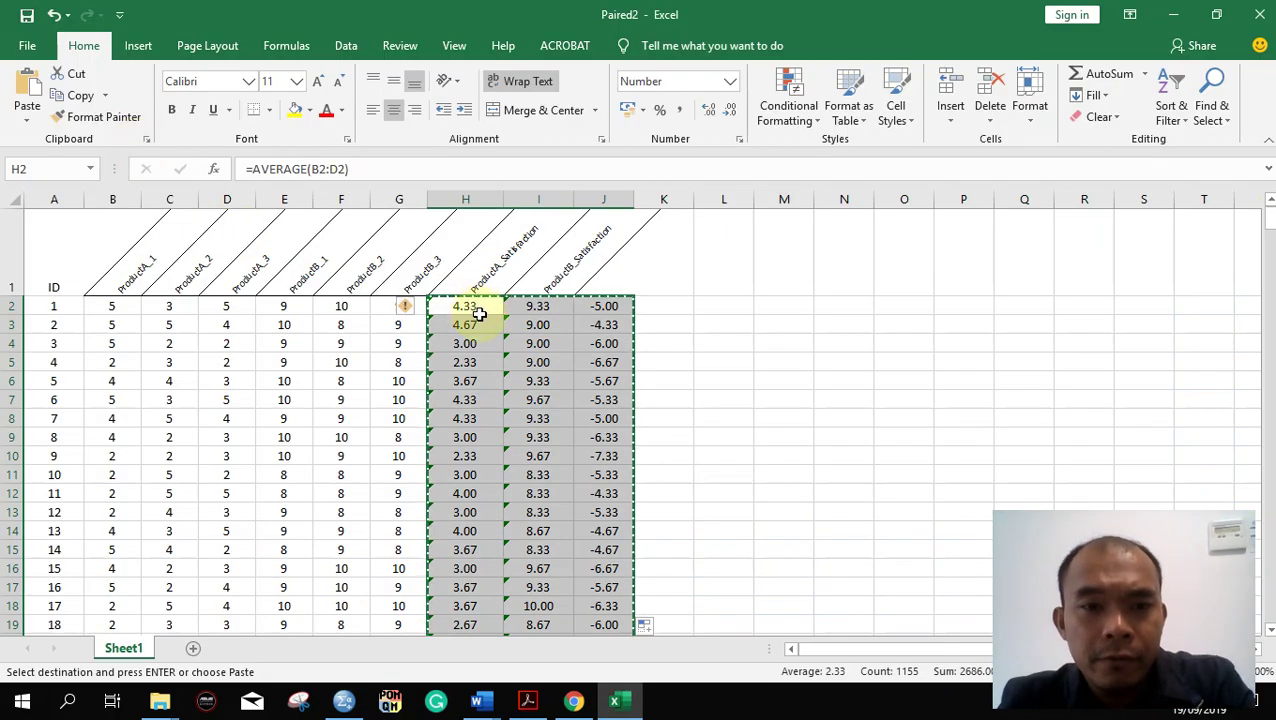
{"action": "key", "text": "alt+Tab"}
{"action": "key", "text": "alt+Tab"}
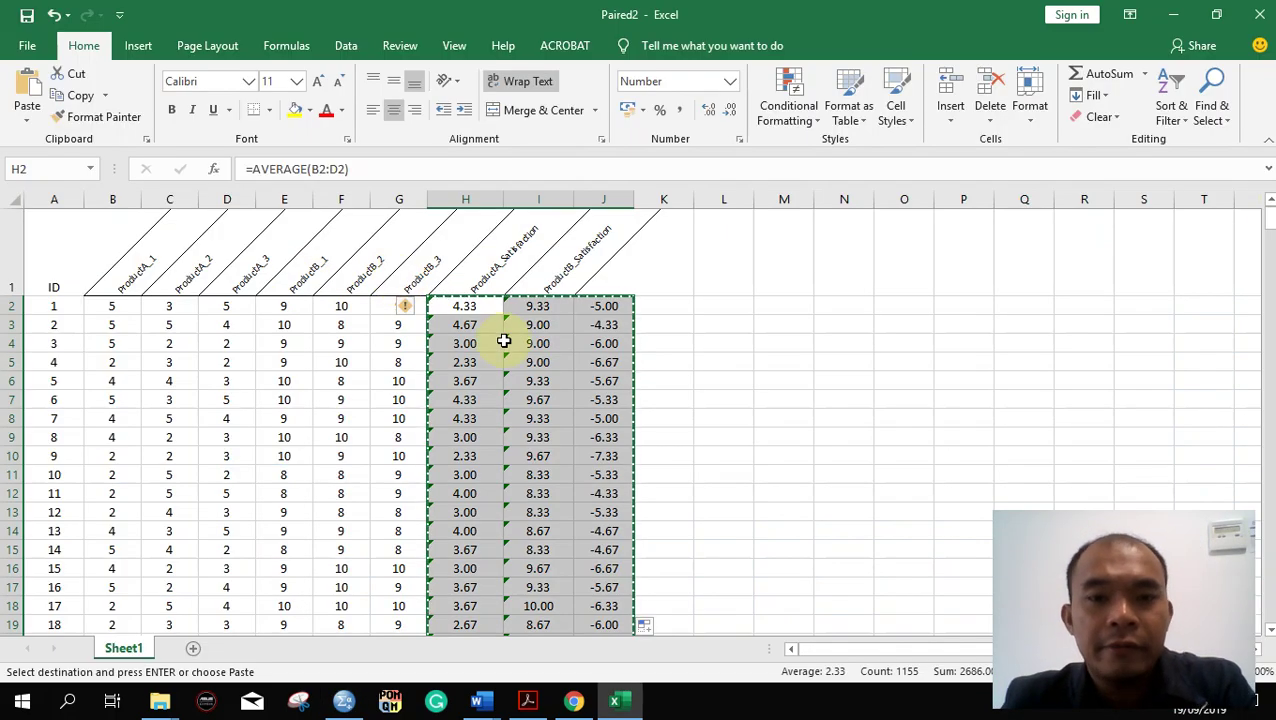
{"action": "key", "text": "alt+Tab"}
{"action": "left_click", "coordinate": [545, 348]}
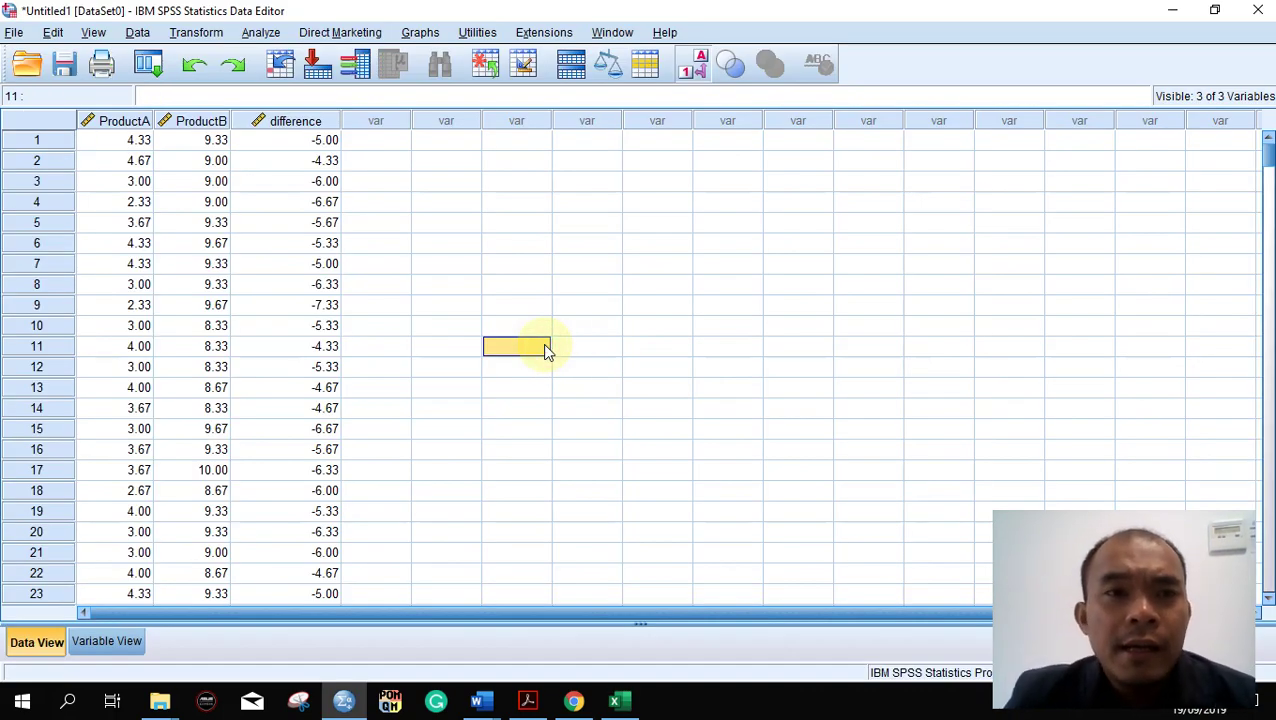
Start the Explore analysis with its settings reset, and assign difference as the only dependent variable.
{"action": "left_click", "coordinate": [266, 33]}
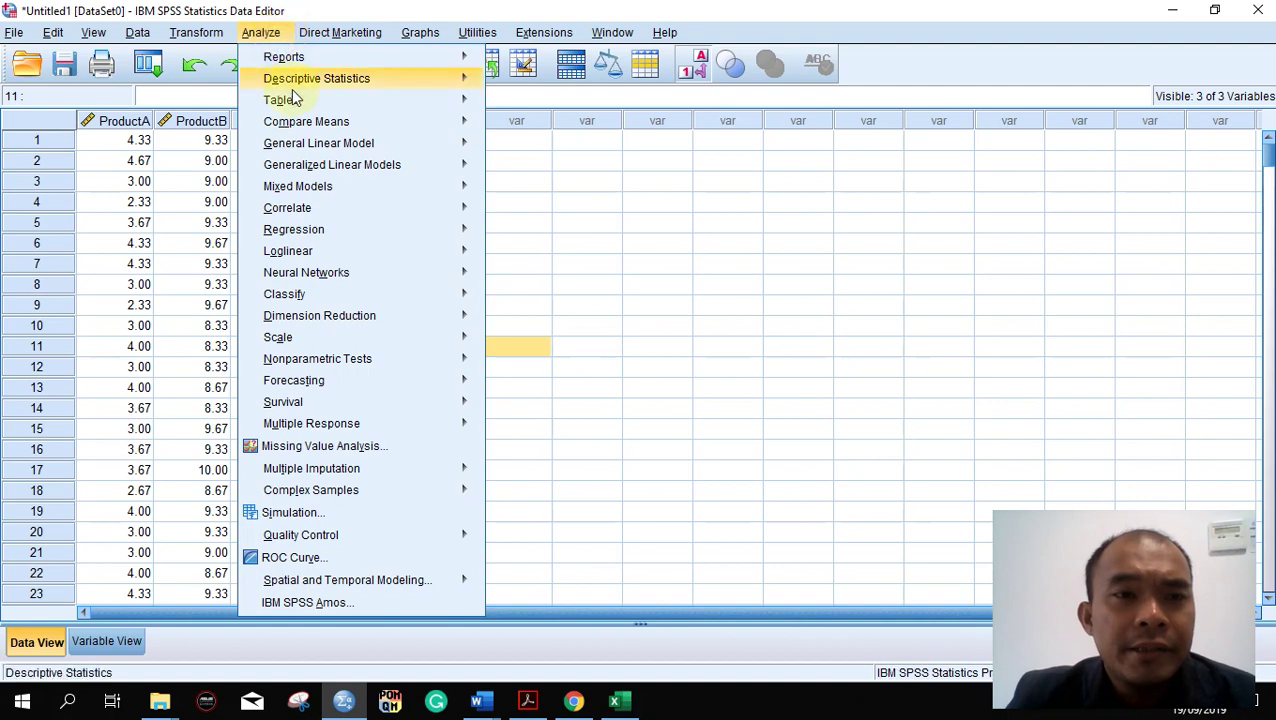
{"action": "mouse_move", "coordinate": [443, 88]}
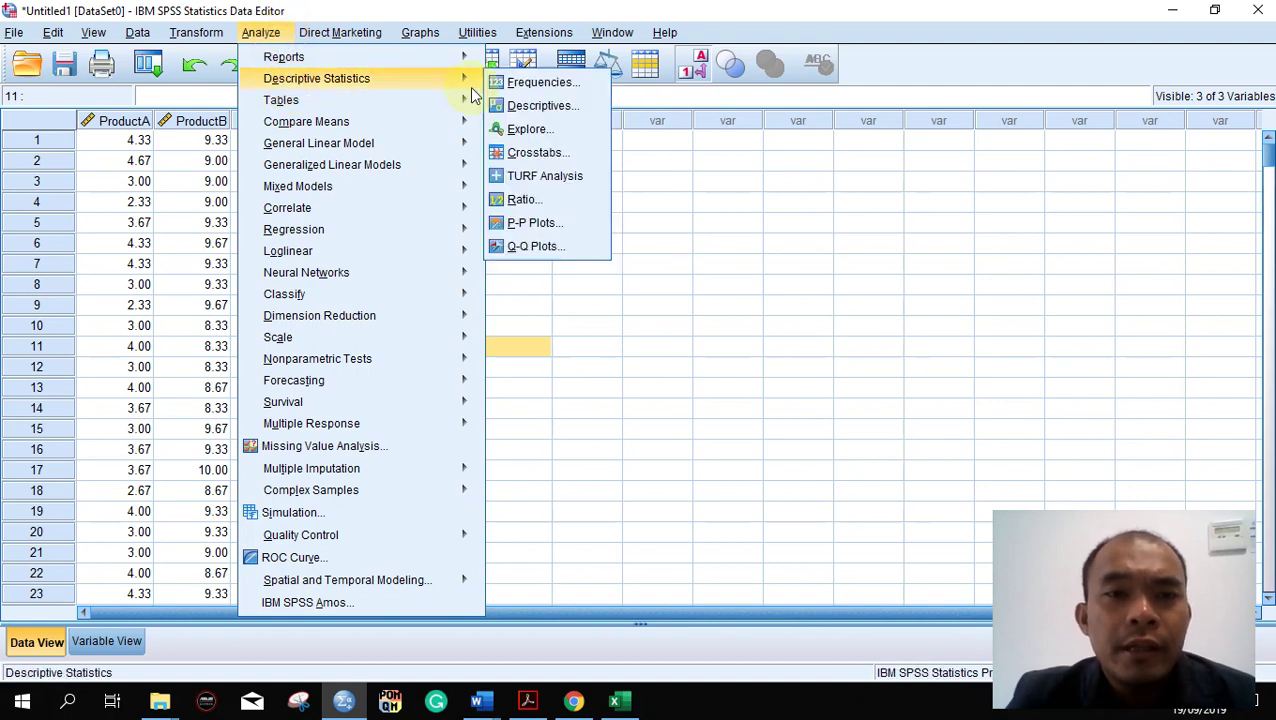
{"action": "left_click", "coordinate": [522, 128]}
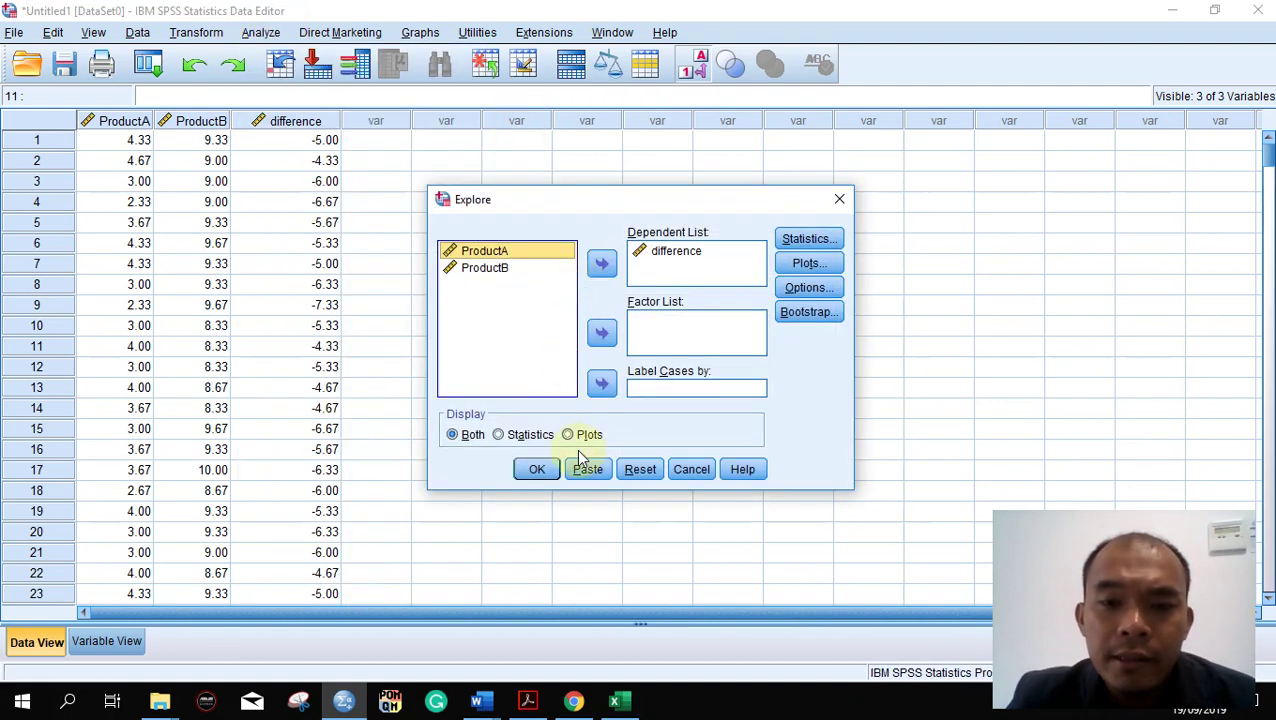
{"action": "left_click", "coordinate": [640, 469]}
{"action": "left_click", "coordinate": [485, 286]}
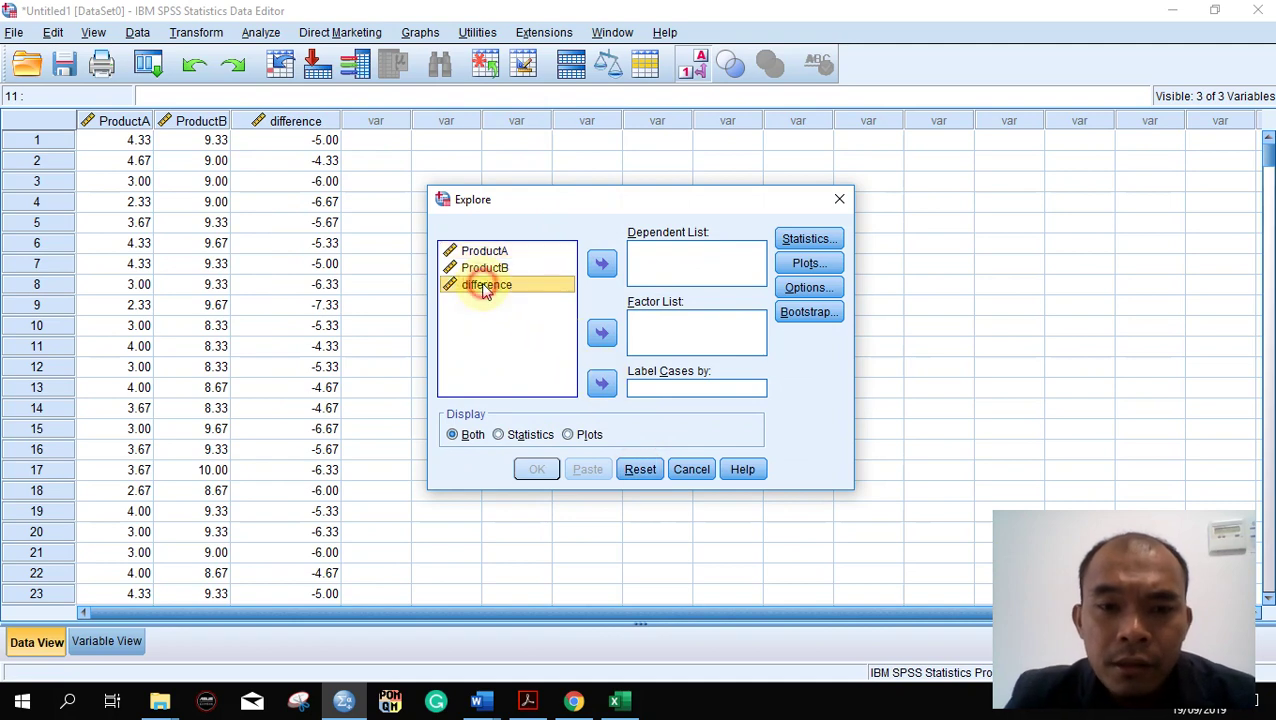
{"action": "left_click_drag", "start_coordinate": [500, 287], "coordinate": [688, 270]}
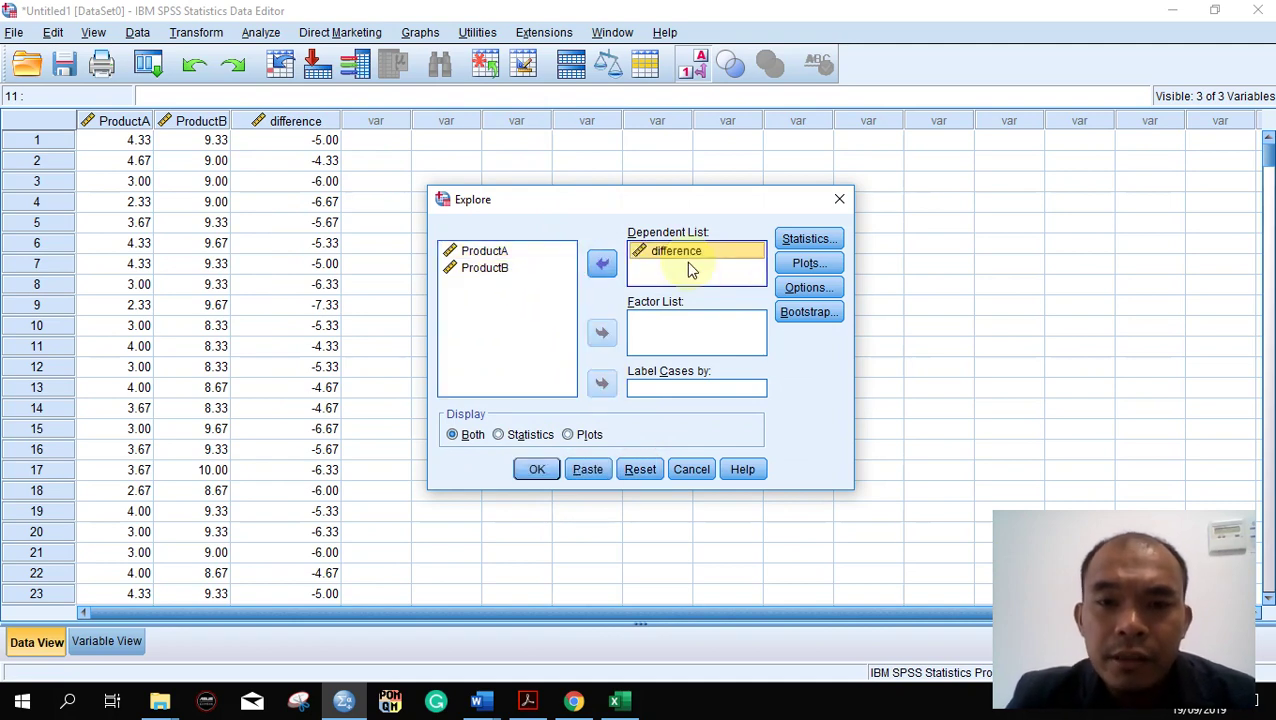
Replace the stem-and-leaf plot with a histogram, include normality plots with tests, and run the Explore analysis.
{"action": "left_click", "coordinate": [805, 262]}
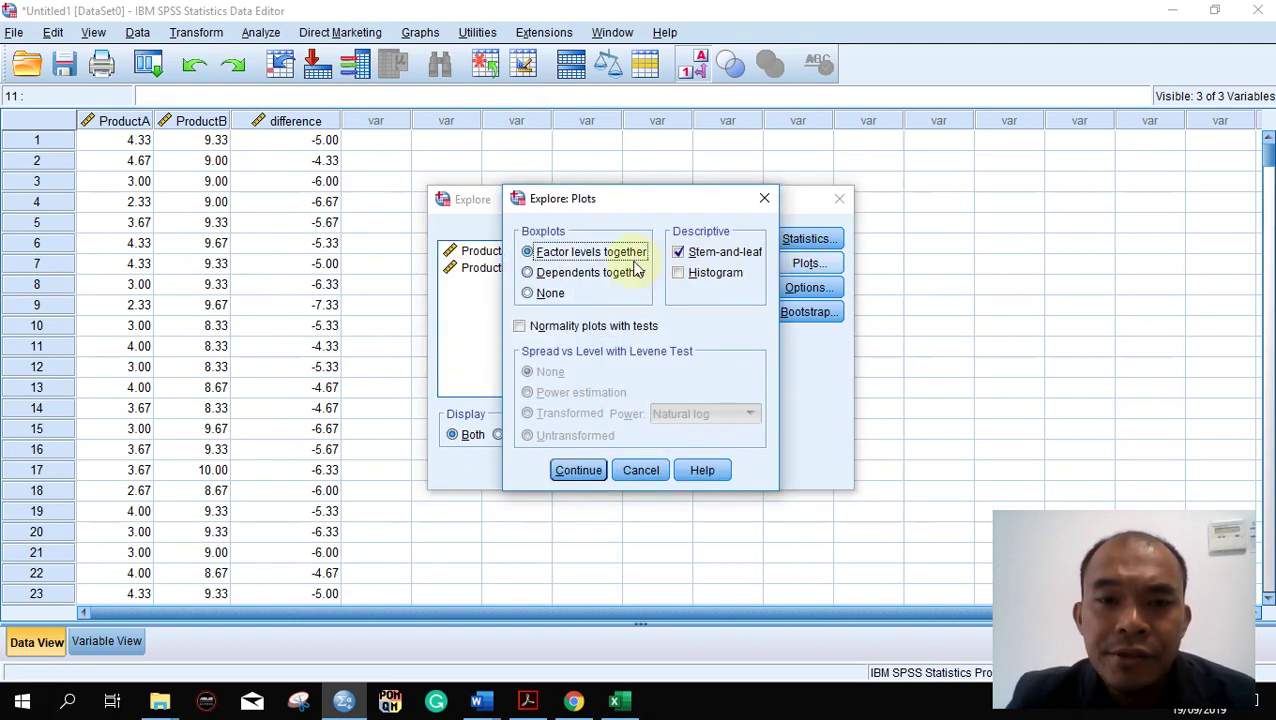
{"action": "left_click", "coordinate": [677, 251]}
{"action": "left_click", "coordinate": [678, 272]}
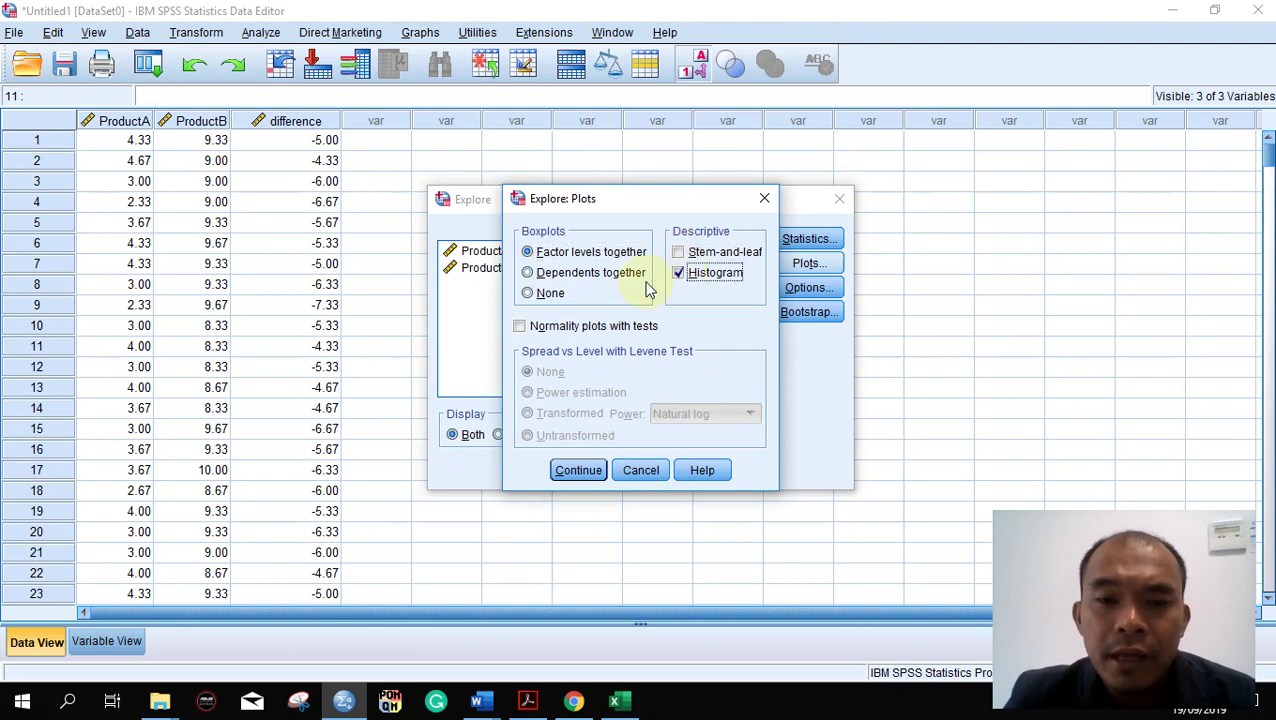
{"action": "left_click", "coordinate": [565, 326]}
{"action": "left_click", "coordinate": [577, 468]}
{"action": "left_click", "coordinate": [530, 465]}
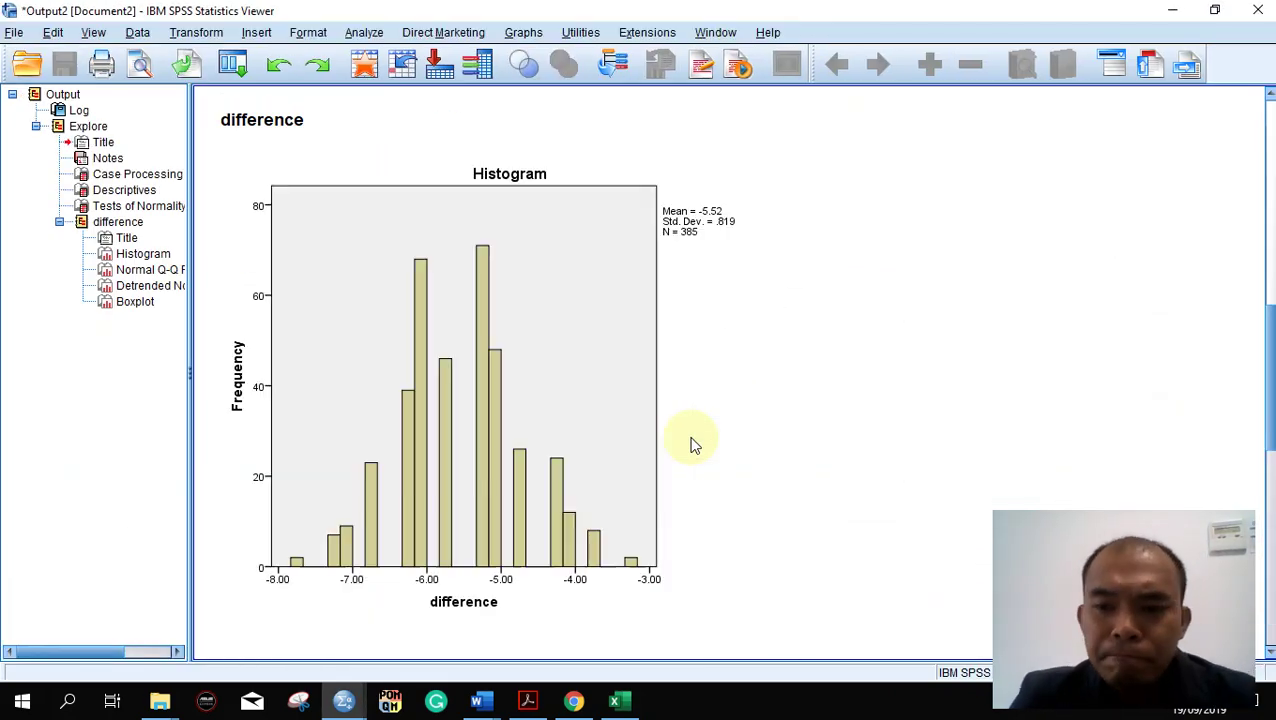
Examine the histogram, normal Q-Q plot, descriptives and Tests of Normality table for difference in the output.
{"action": "scroll", "coordinate": [696, 445], "scroll_direction": "down", "scroll_amount": 3}
{"action": "scroll", "coordinate": [692, 441], "scroll_direction": "up", "scroll_amount": 3}
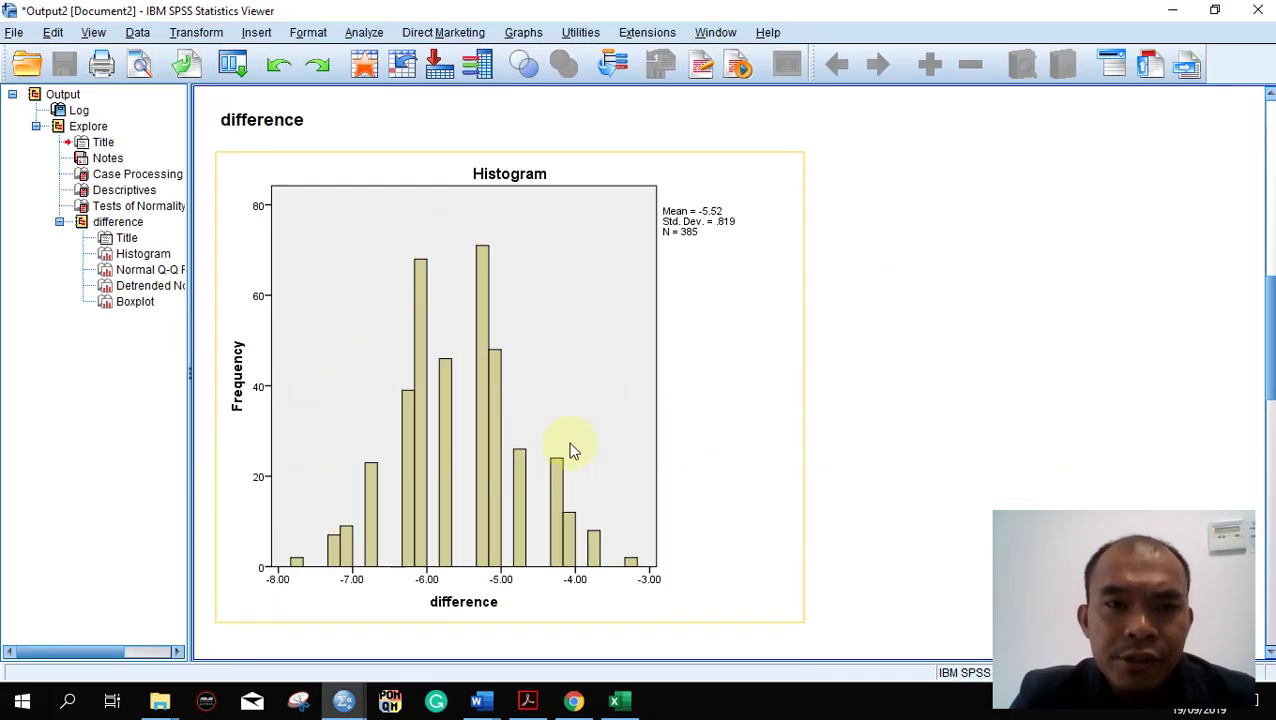
{"action": "scroll", "coordinate": [491, 456], "scroll_direction": "down", "scroll_amount": 5}
{"action": "scroll", "coordinate": [491, 456], "scroll_direction": "up", "scroll_amount": 3}
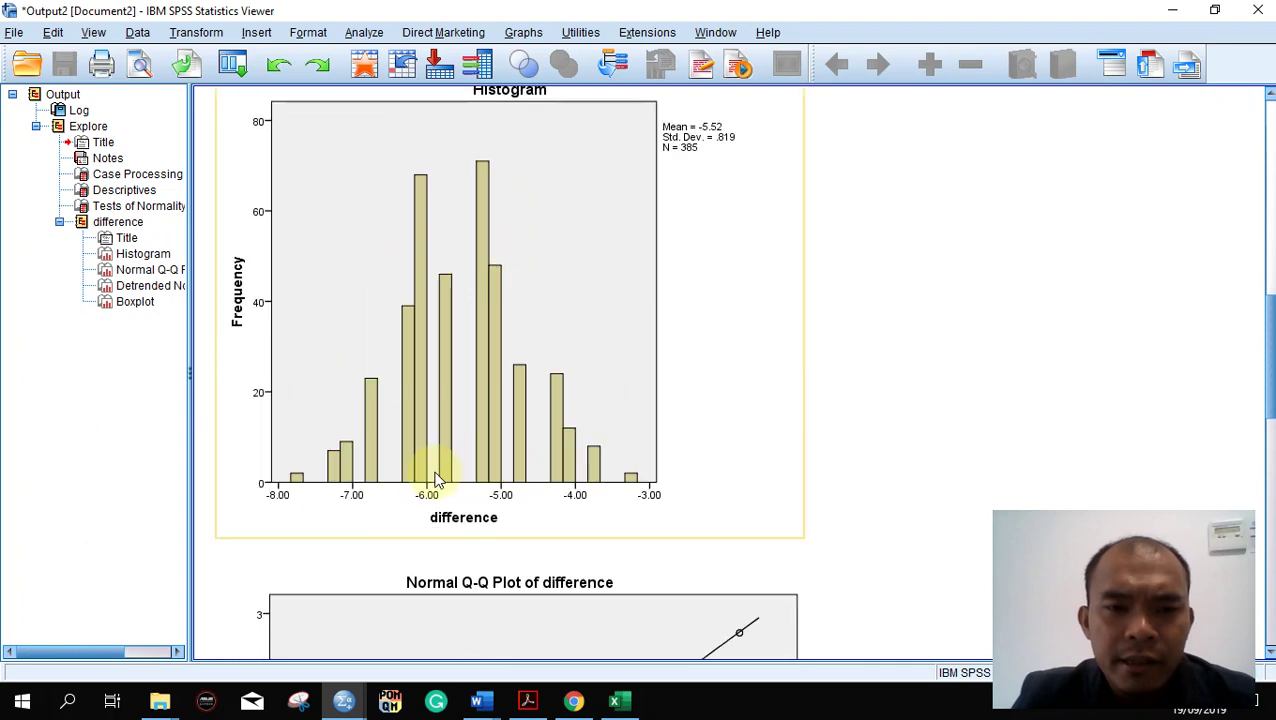
{"action": "scroll", "coordinate": [491, 398], "scroll_direction": "down", "scroll_amount": 4}
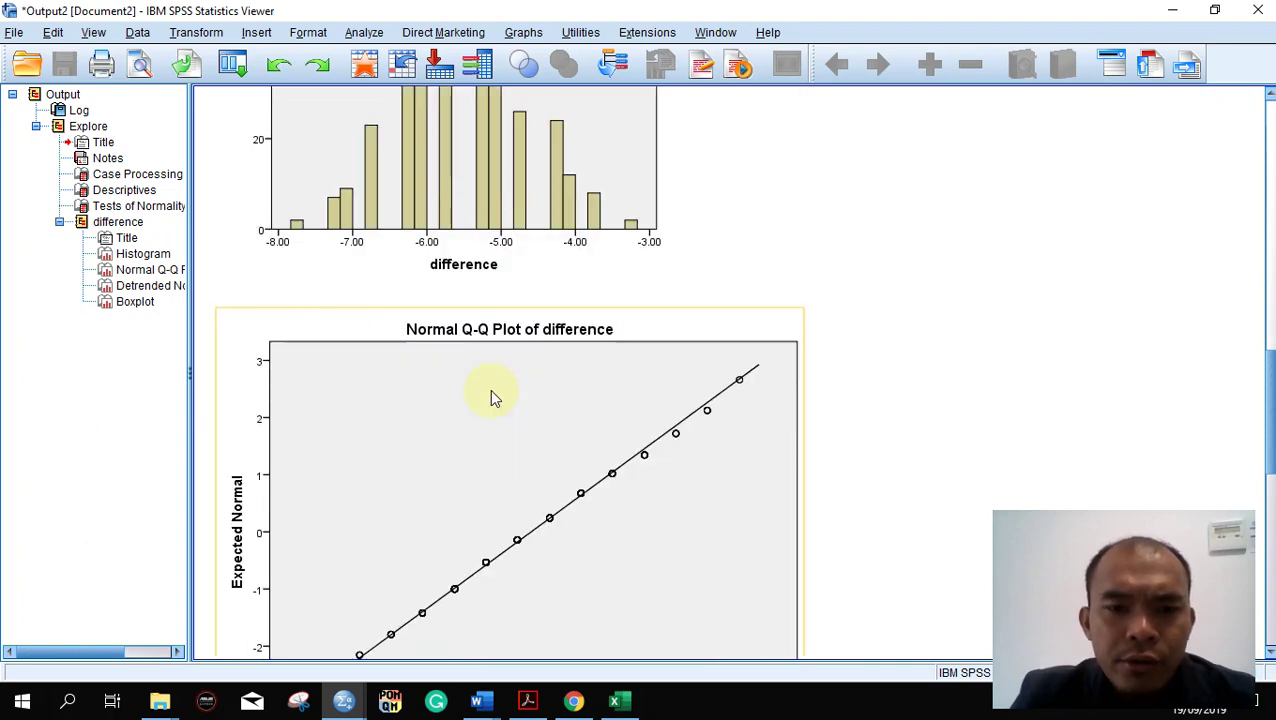
{"action": "scroll", "coordinate": [491, 398], "scroll_direction": "up", "scroll_amount": 12}
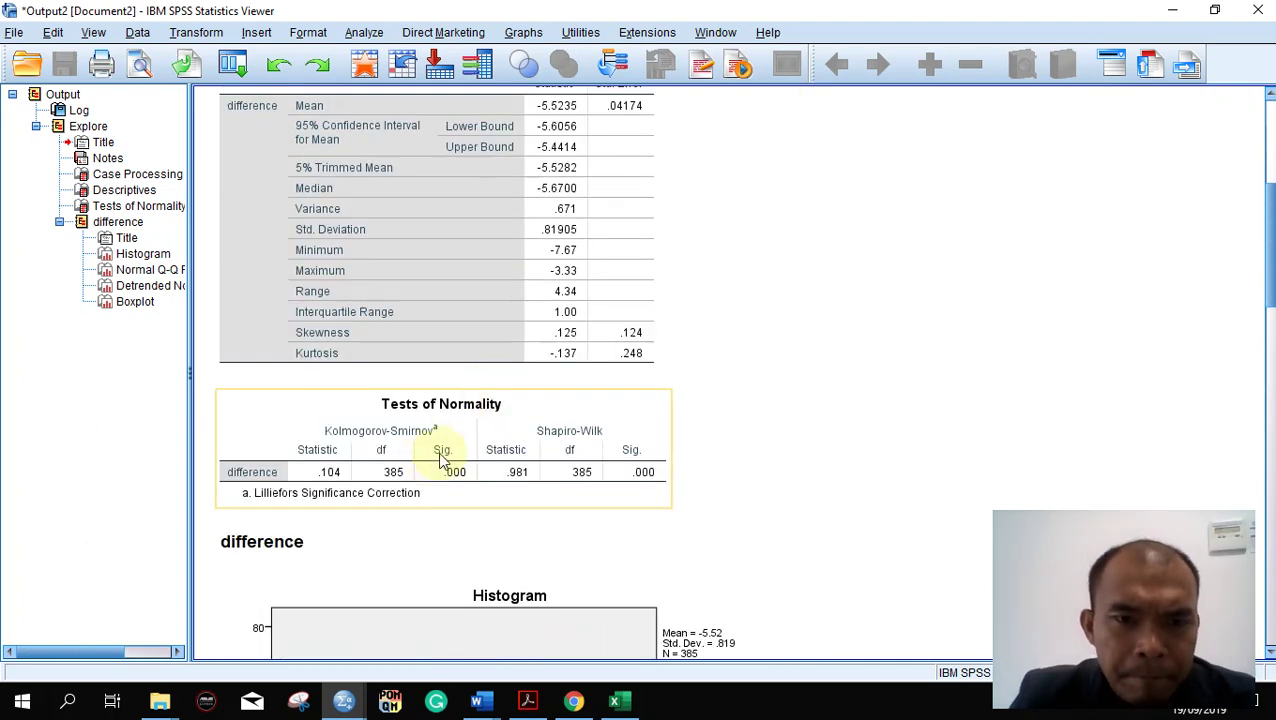
{"action": "scroll", "coordinate": [794, 288], "scroll_direction": "up", "scroll_amount": 5}
{"action": "scroll", "coordinate": [794, 288], "scroll_direction": "down", "scroll_amount": 7}
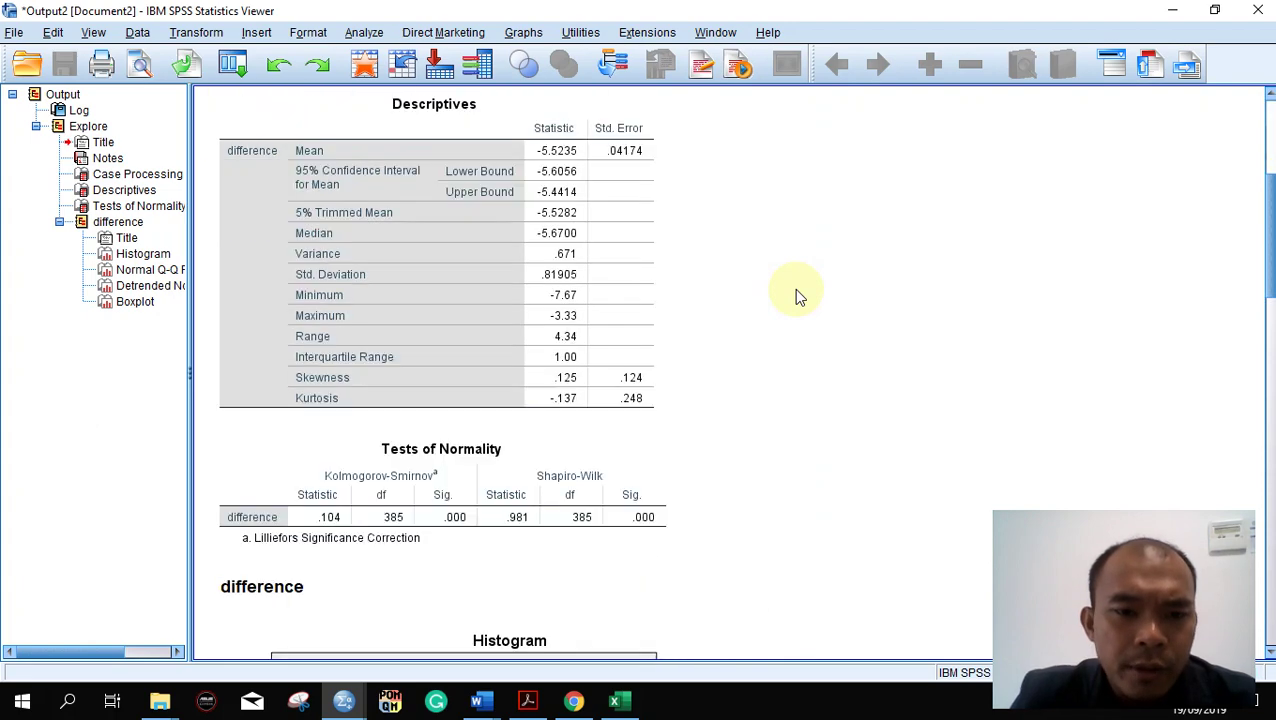
{"action": "left_click", "coordinate": [559, 326]}
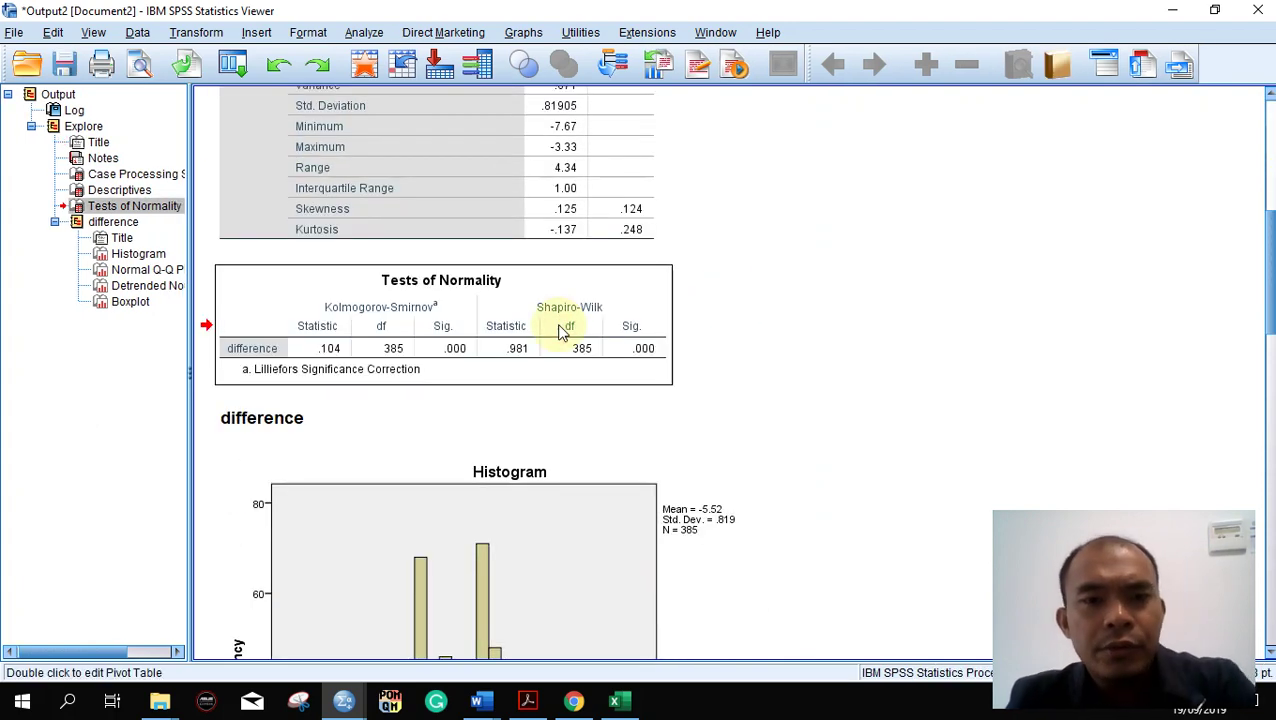
Check the Wilcoxon Matched Pair Test document in Word against the Tests of Normality table in the SPSS output.
{"action": "key", "text": "alt+Tab"}
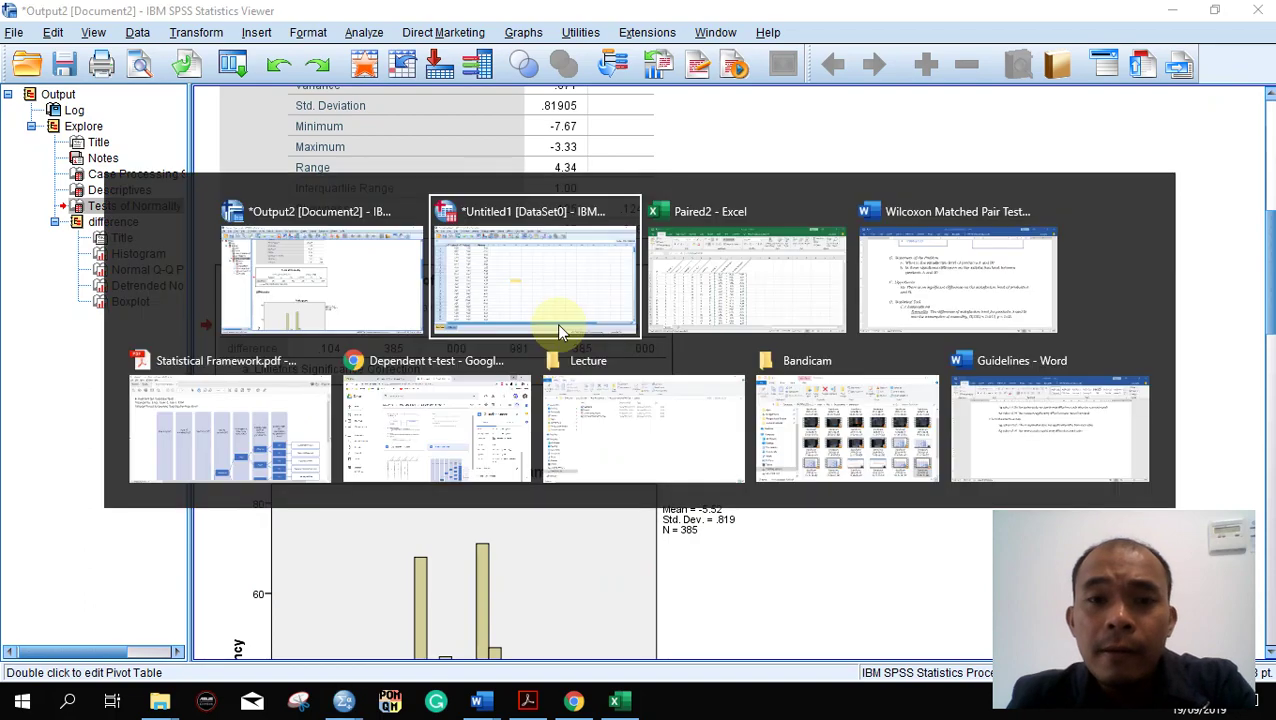
{"action": "key", "text": "alt+Tab"}
{"action": "key", "text": "alt+Tab"}
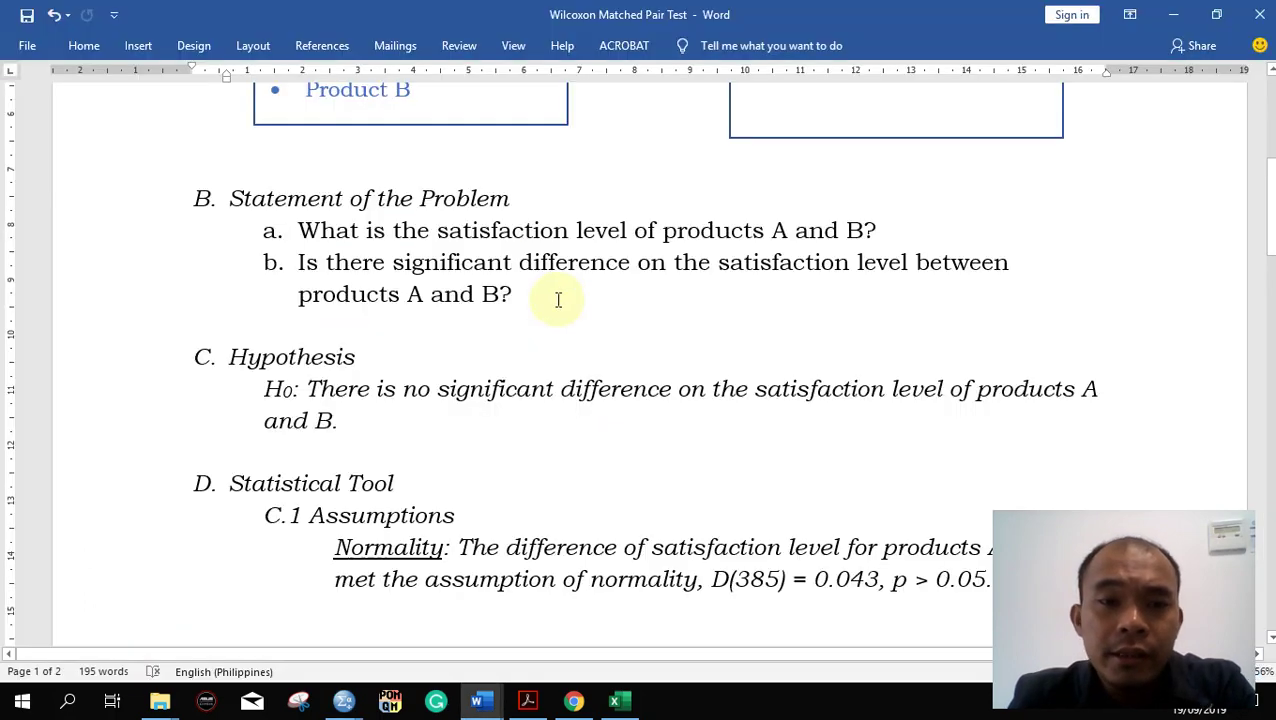
{"action": "scroll", "coordinate": [547, 256], "scroll_direction": "down", "scroll_amount": 2}
{"action": "key", "text": "alt+Tab"}
{"action": "key", "text": "alt+Tab"}
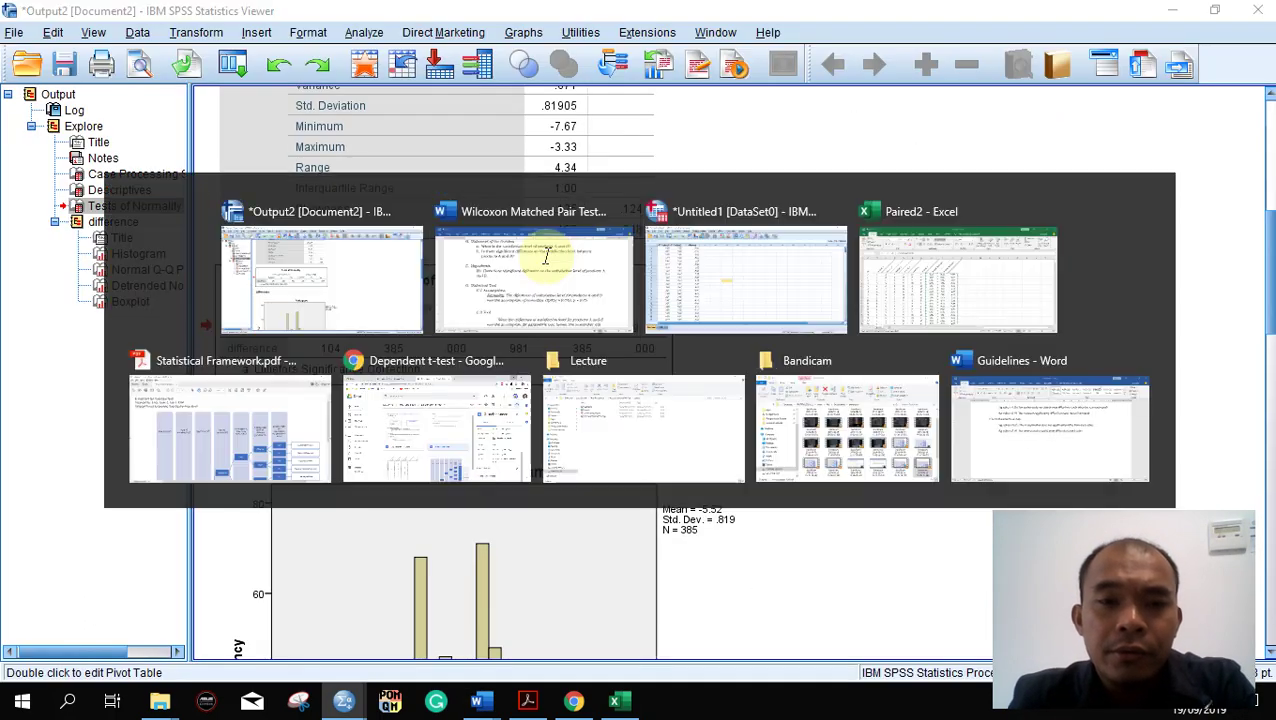
{"action": "key", "text": "alt+Tab"}
{"action": "left_click", "coordinate": [544, 255]}
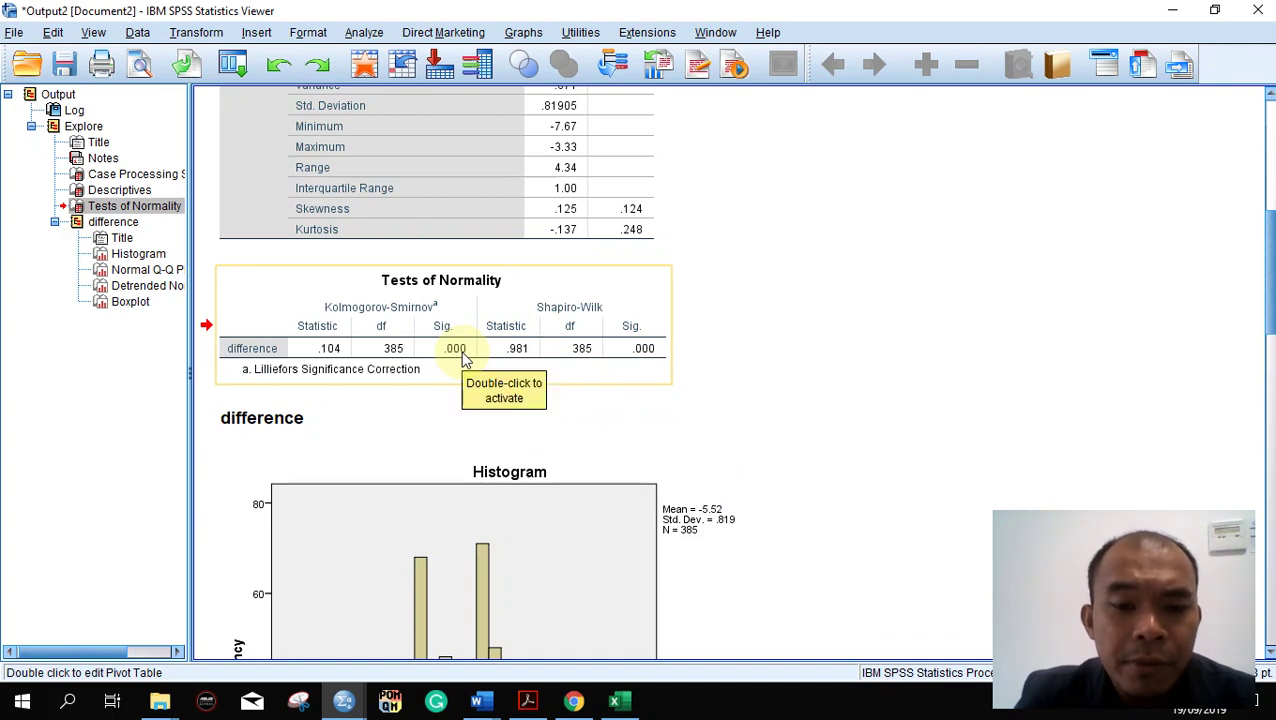
Compare the Kolmogorov-Smirnov significance in SPSS with the 0.05 normality rules in the Guidelines document in Word.
{"action": "mouse_move", "coordinate": [480, 700]}
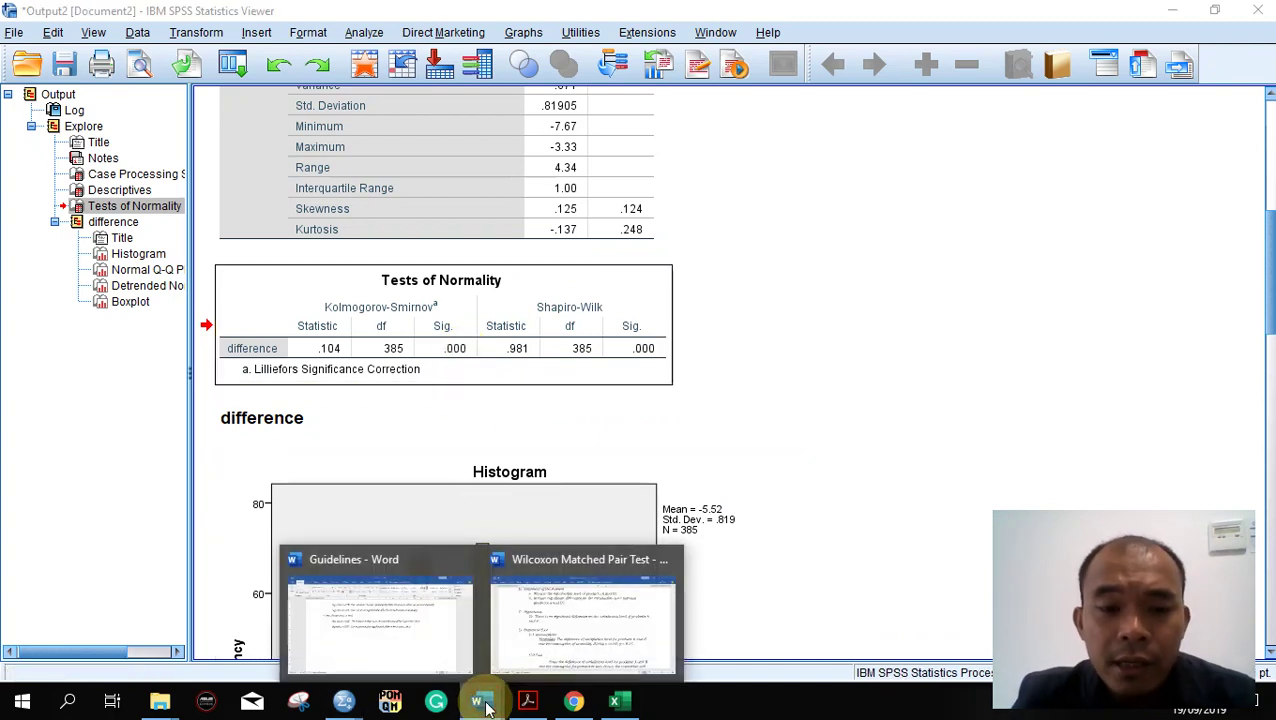
{"action": "left_click", "coordinate": [370, 625]}
{"action": "scroll", "coordinate": [513, 524], "scroll_direction": "up", "scroll_amount": 5}
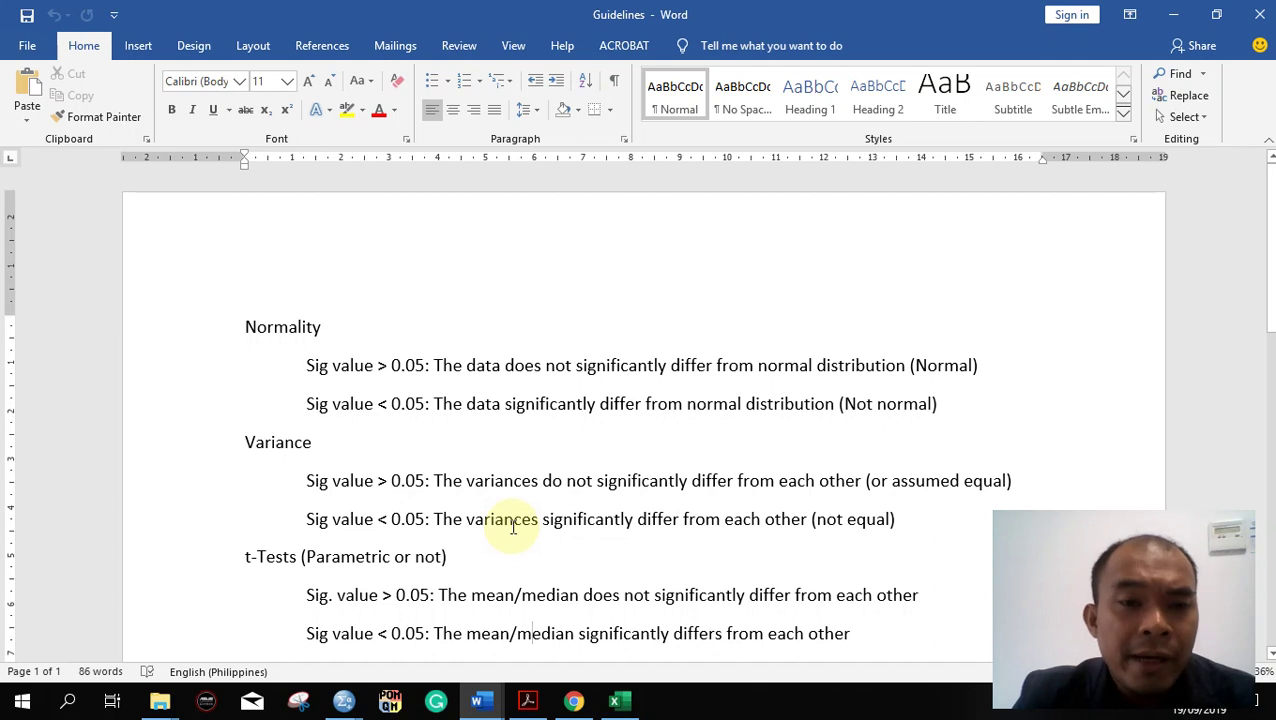
{"action": "left_click_drag", "start_coordinate": [307, 366], "coordinate": [385, 372]}
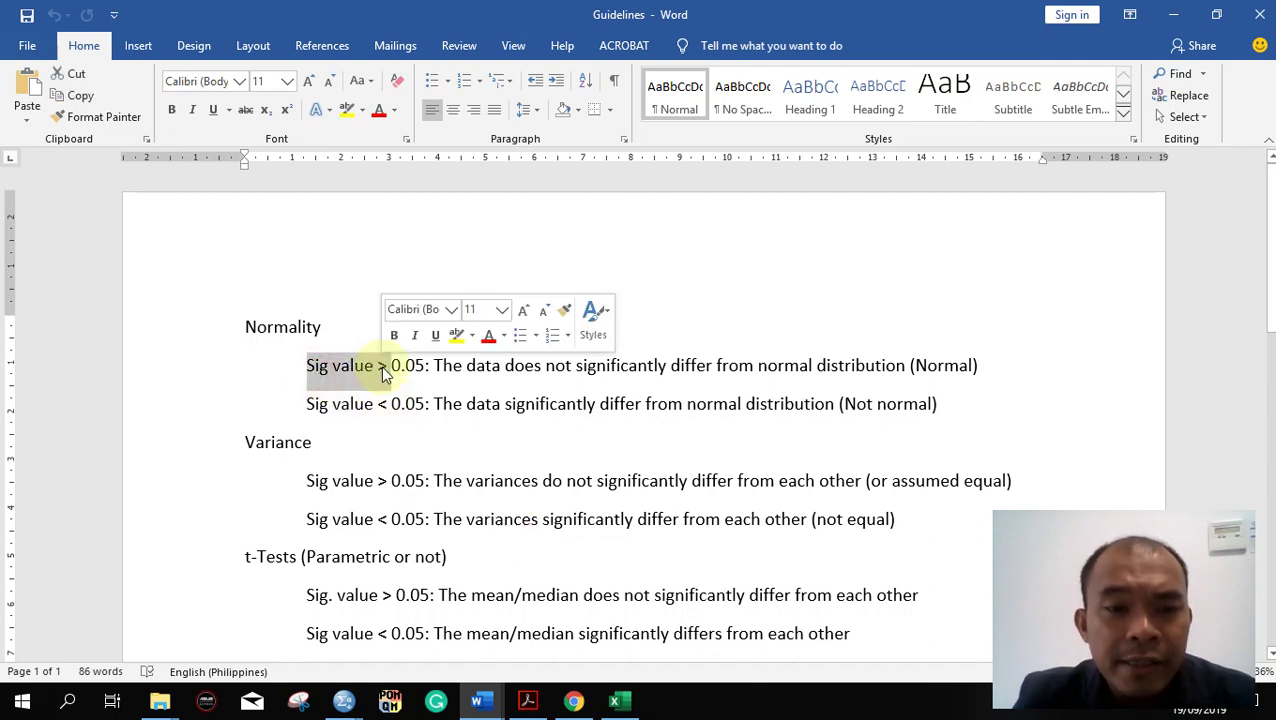
{"action": "left_click", "coordinate": [401, 403]}
{"action": "left_click_drag", "start_coordinate": [307, 404], "coordinate": [436, 406]}
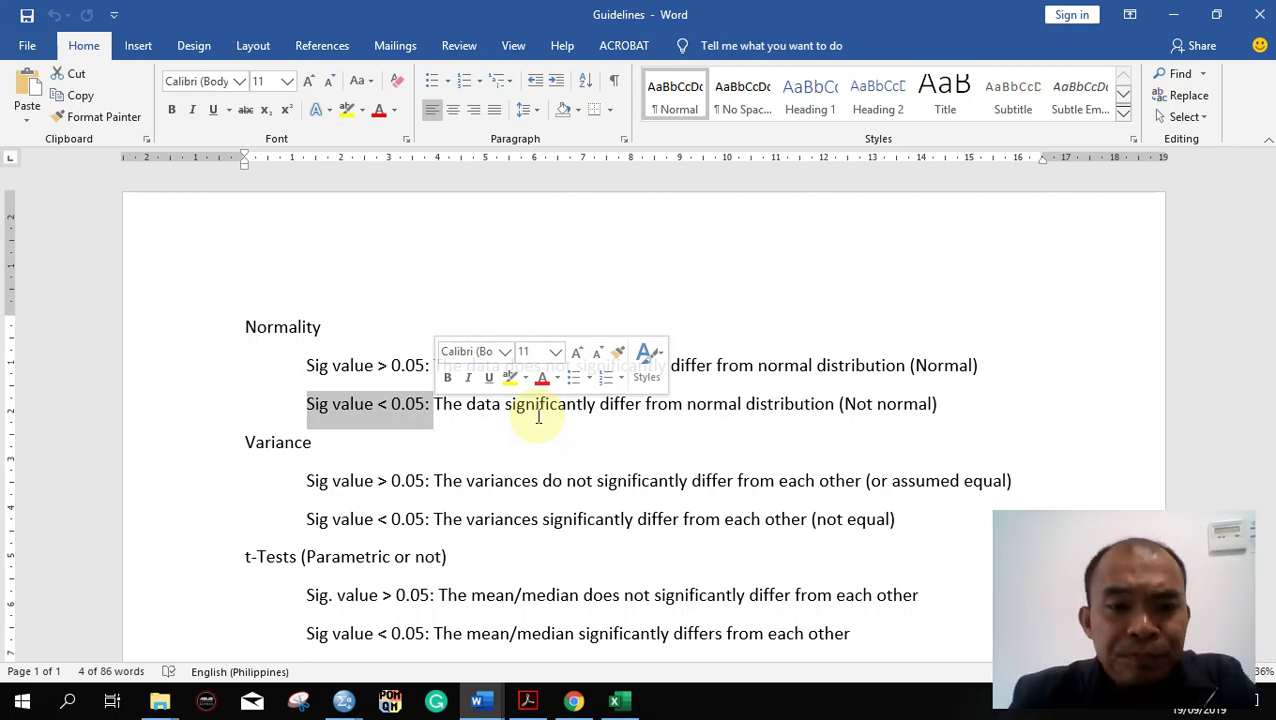
{"action": "key", "text": "alt+Tab"}
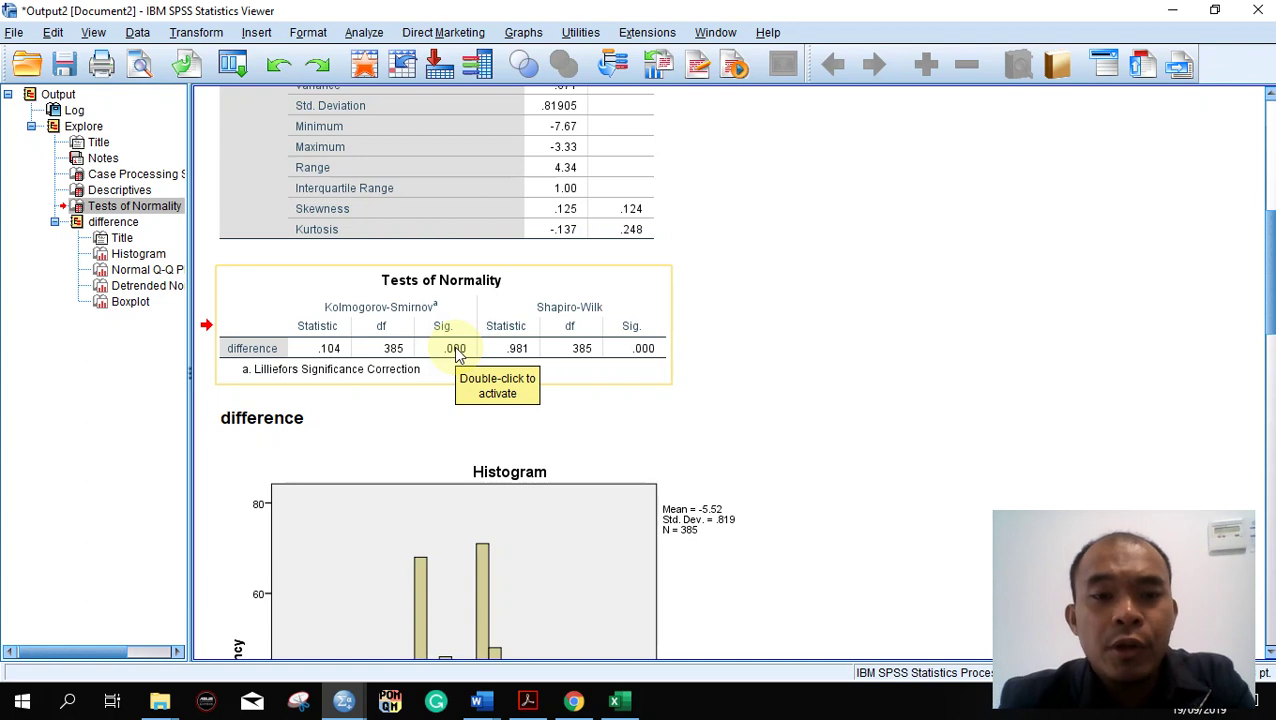
{"action": "key", "text": "alt+Tab"}
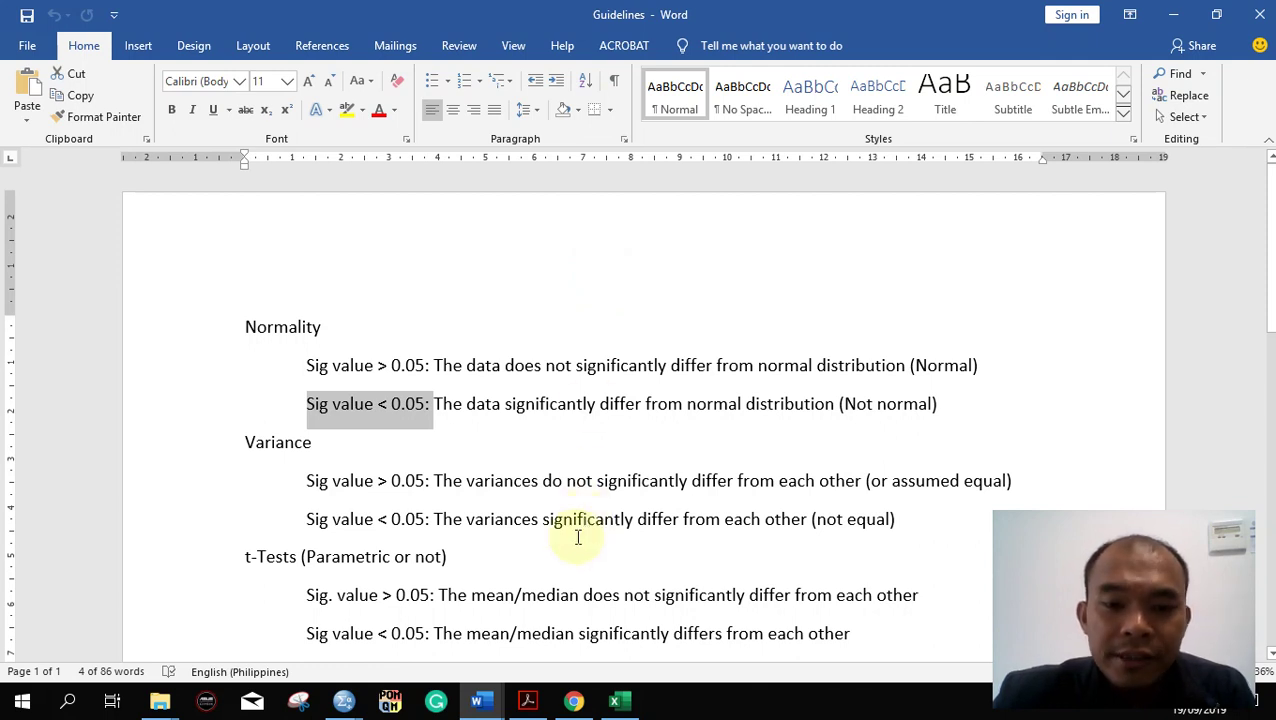
Follow the test-selection branches in Statistical Framework.pdf in Acrobat, checking them against the study's Conceptual Framework in the Word document.
{"action": "left_click", "coordinate": [528, 700]}
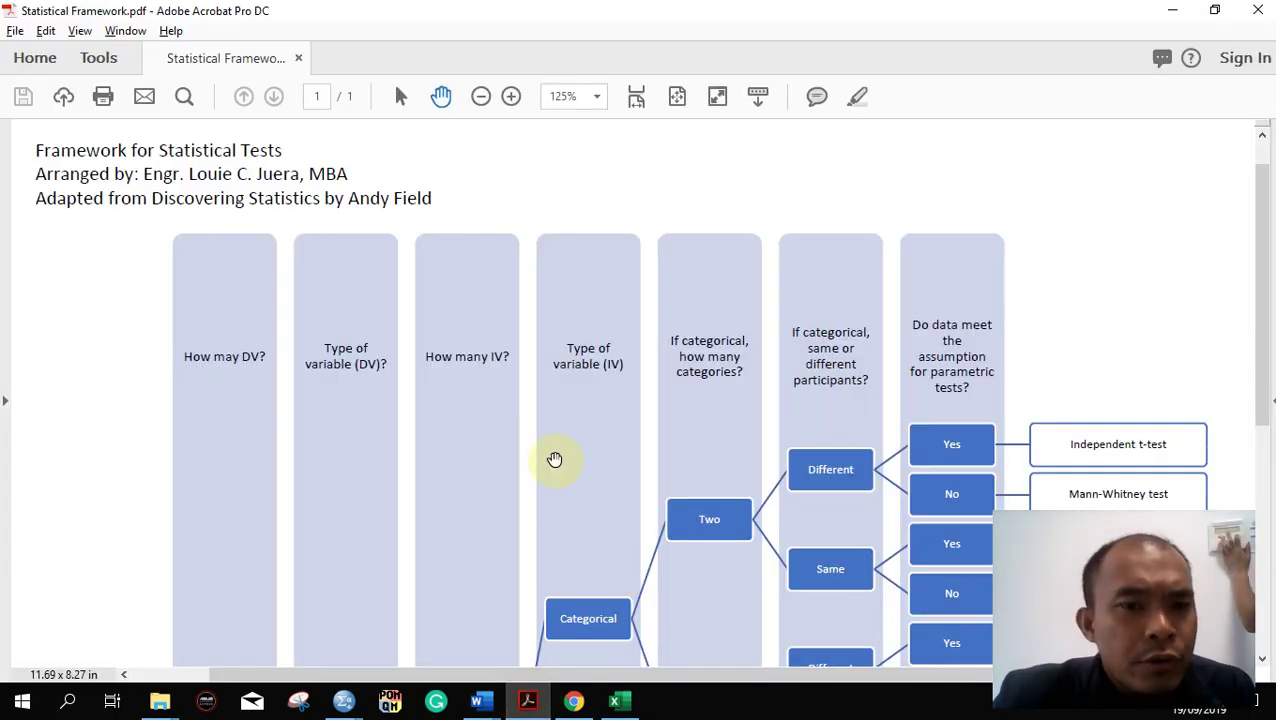
{"action": "scroll", "coordinate": [555, 459], "scroll_direction": "down", "scroll_amount": 3}
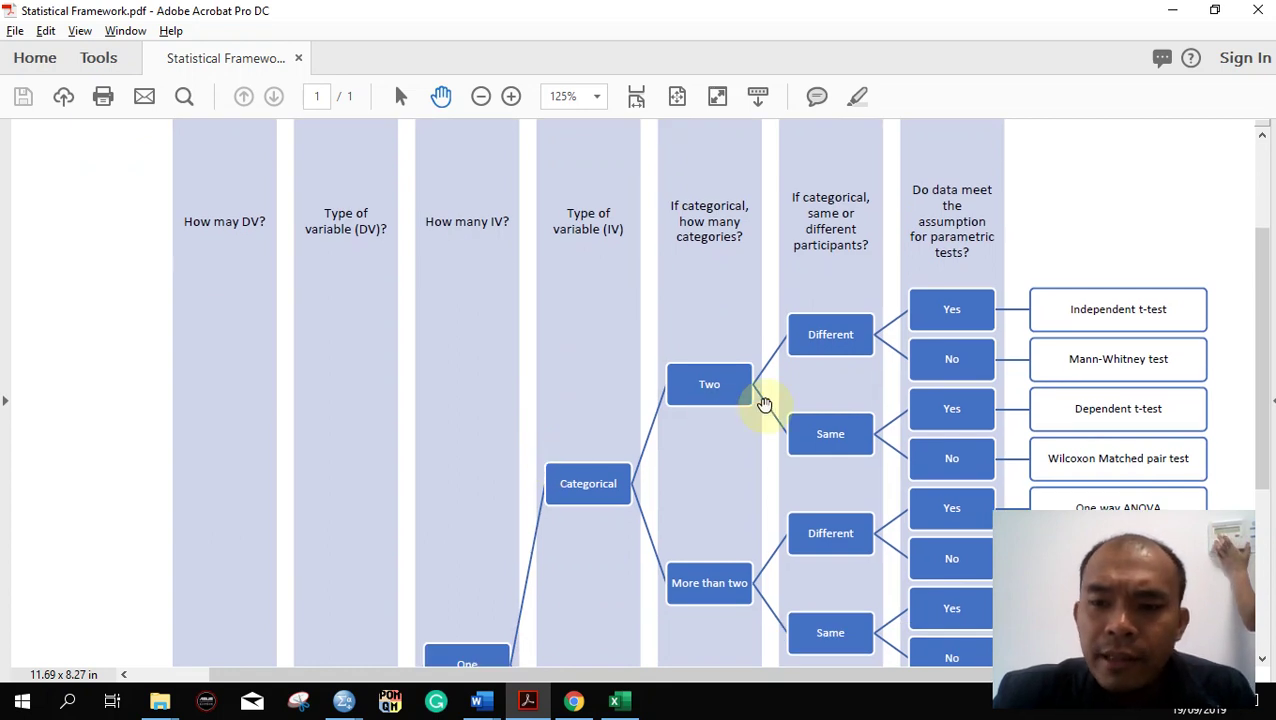
{"action": "scroll", "coordinate": [891, 366], "scroll_direction": "down", "scroll_amount": 2}
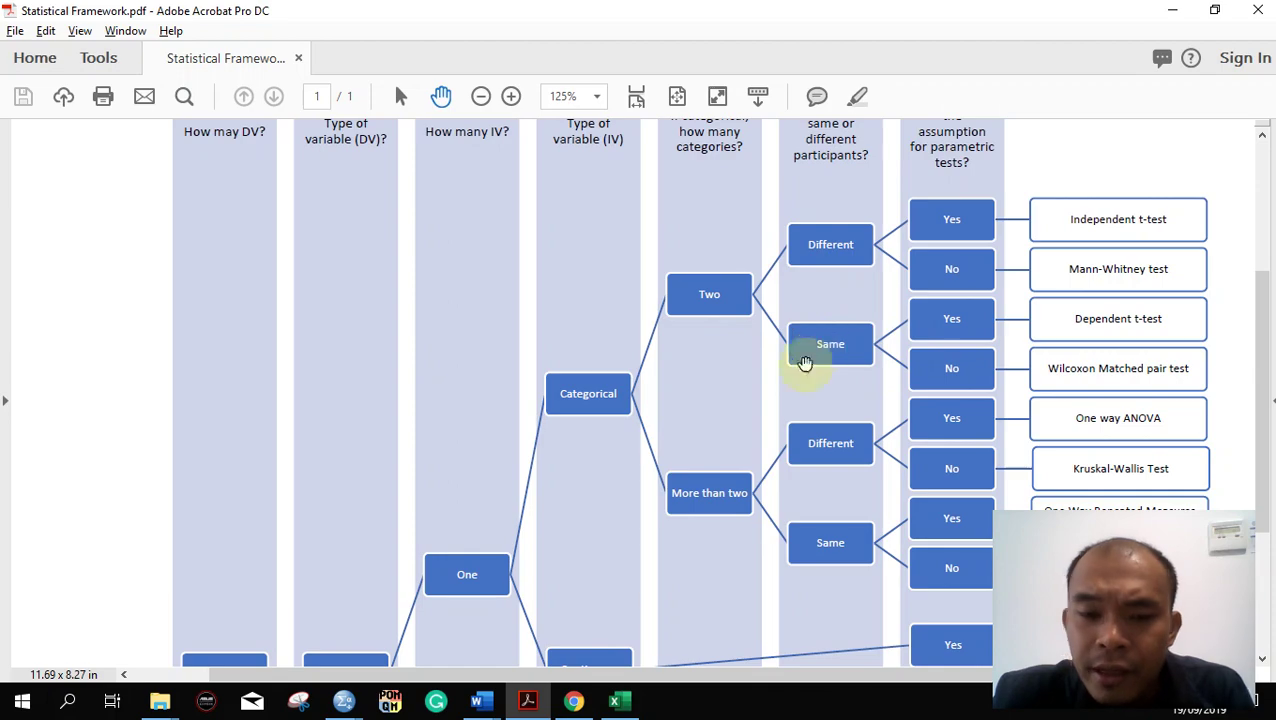
{"action": "key", "text": "alt+Tab"}
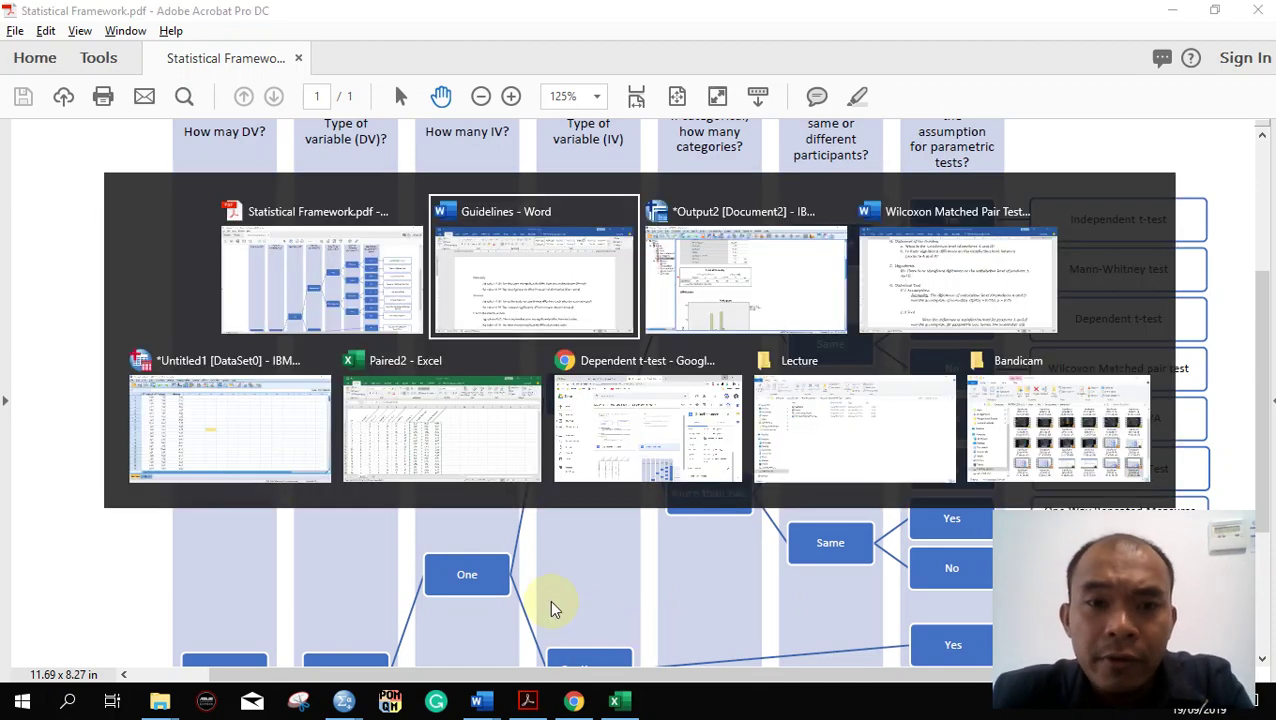
{"action": "key", "text": "alt+Tab"}
{"action": "key", "text": "alt+Tab"}
{"action": "scroll", "coordinate": [500, 488], "scroll_direction": "up", "scroll_amount": 10}
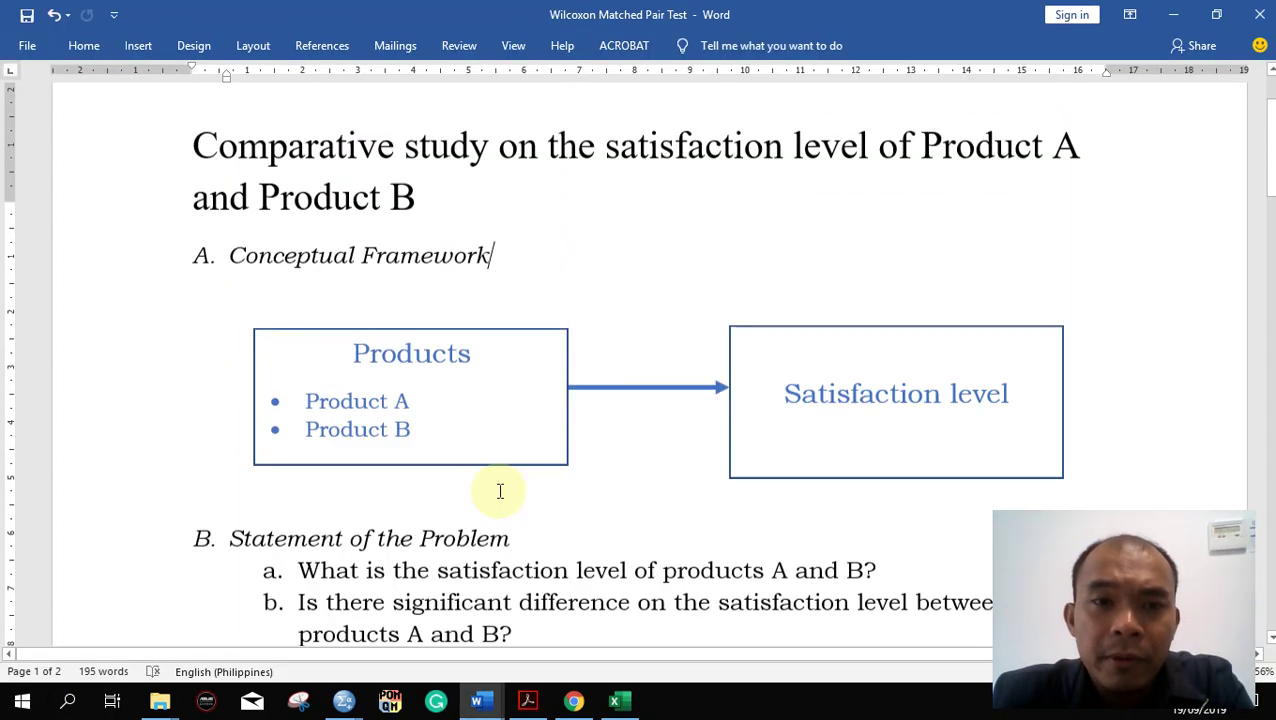
{"action": "scroll", "coordinate": [500, 490], "scroll_direction": "down", "scroll_amount": 3}
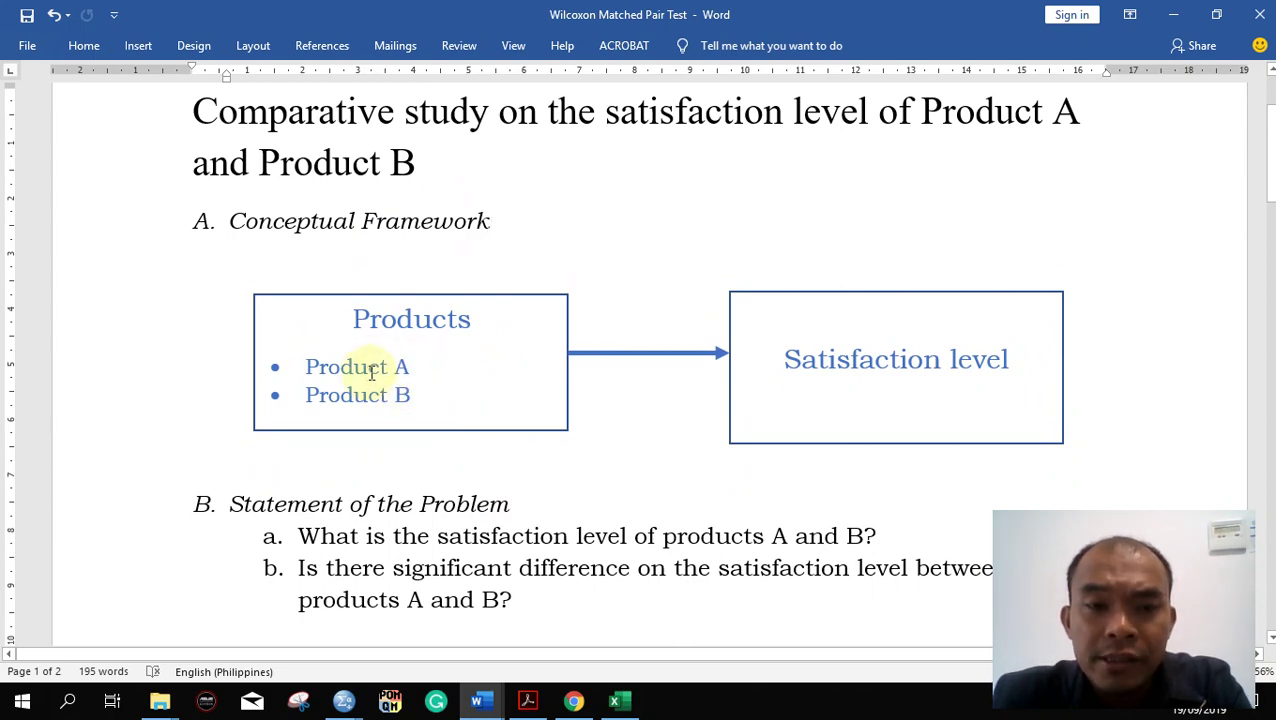
{"action": "key", "text": "alt+Tab"}
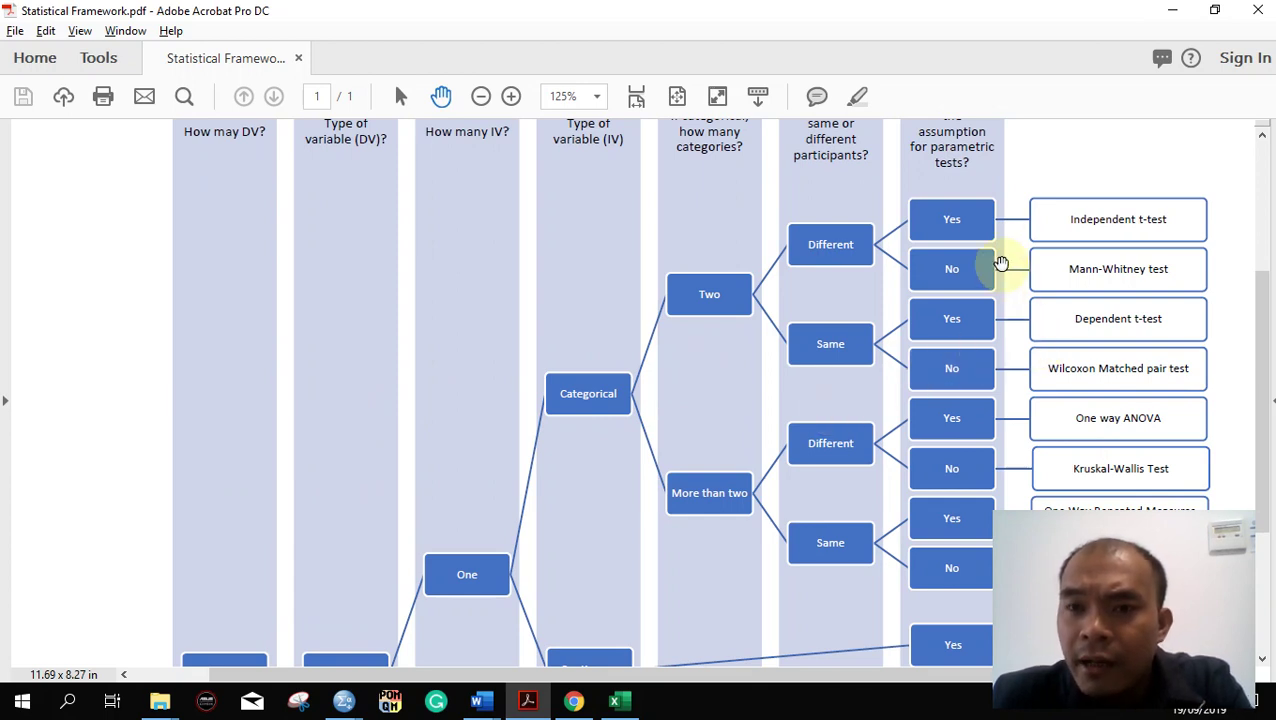
{"action": "scroll", "coordinate": [1001, 262], "scroll_direction": "up", "scroll_amount": 1}
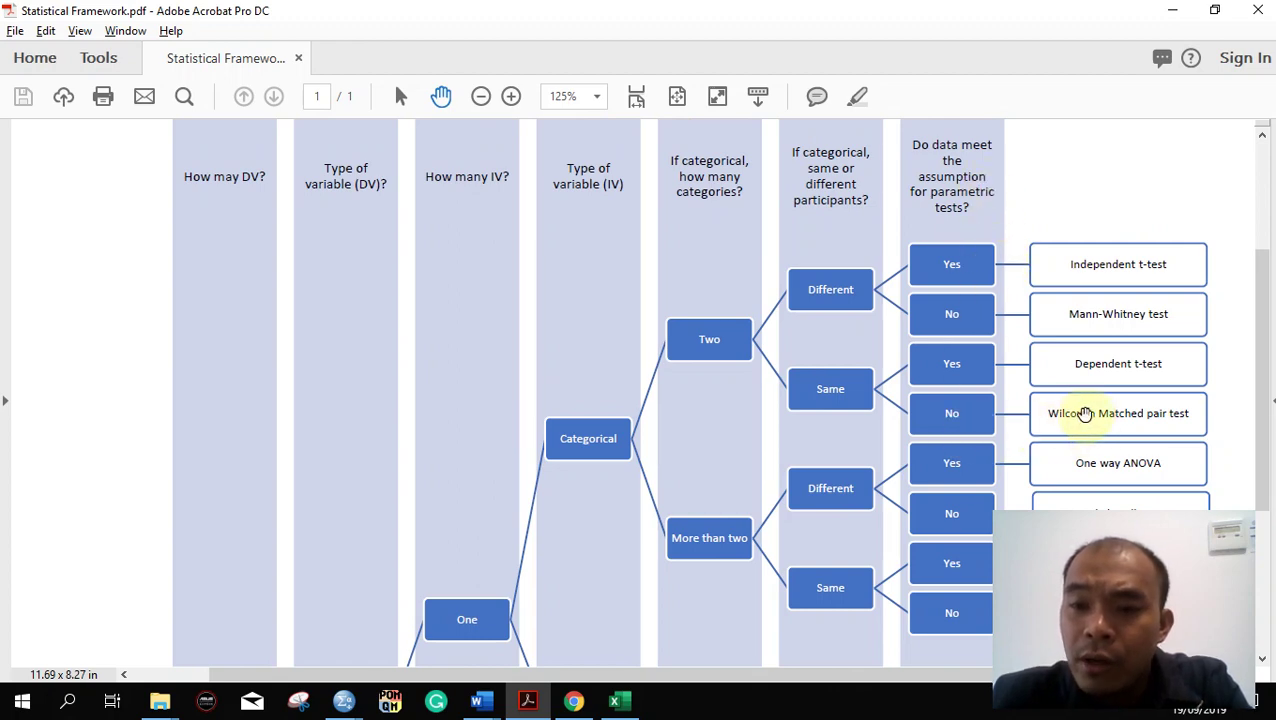
Return to the Wilcoxon Matched Pair Test document in Word and view its Normality assumption, consulting the SPSS output.
{"action": "key", "text": "alt+Tab"}
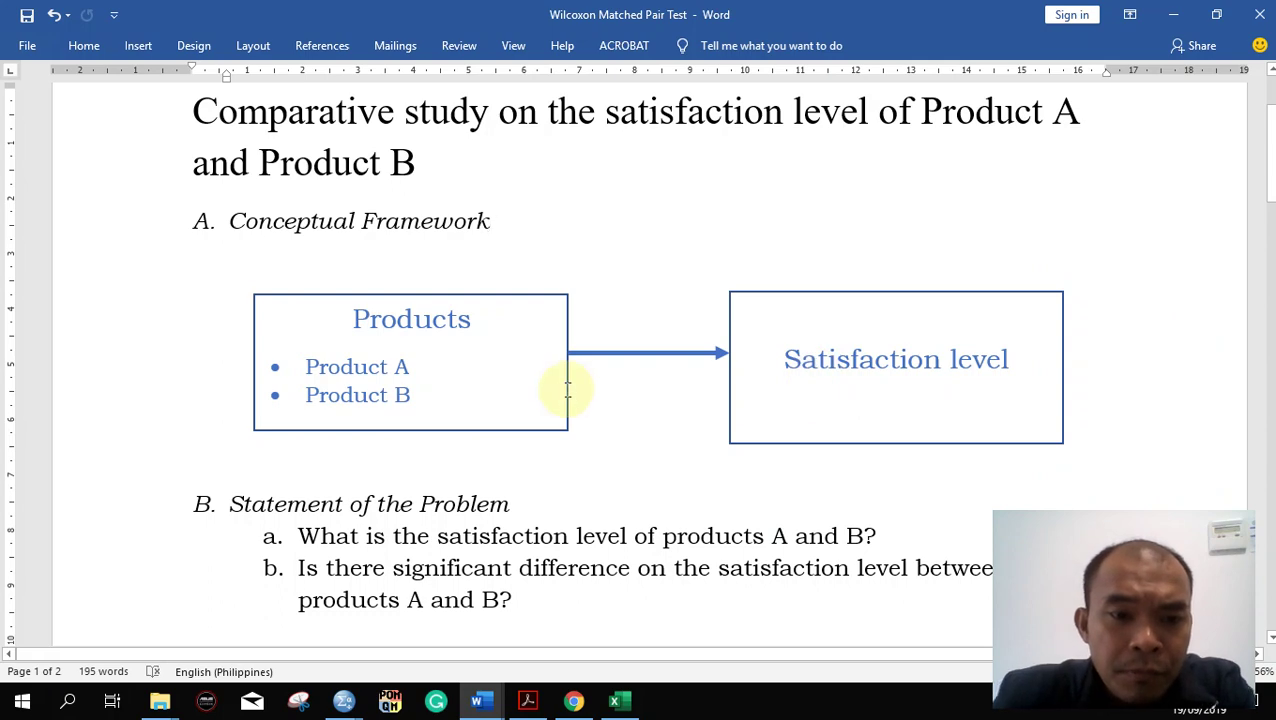
{"action": "scroll", "coordinate": [567, 390], "scroll_direction": "down", "scroll_amount": 5}
{"action": "key", "text": "alt+Tab"}
{"action": "key", "text": "Tab"}
{"action": "key", "text": "Tab"}
{"action": "key", "text": "alt+Tab"}
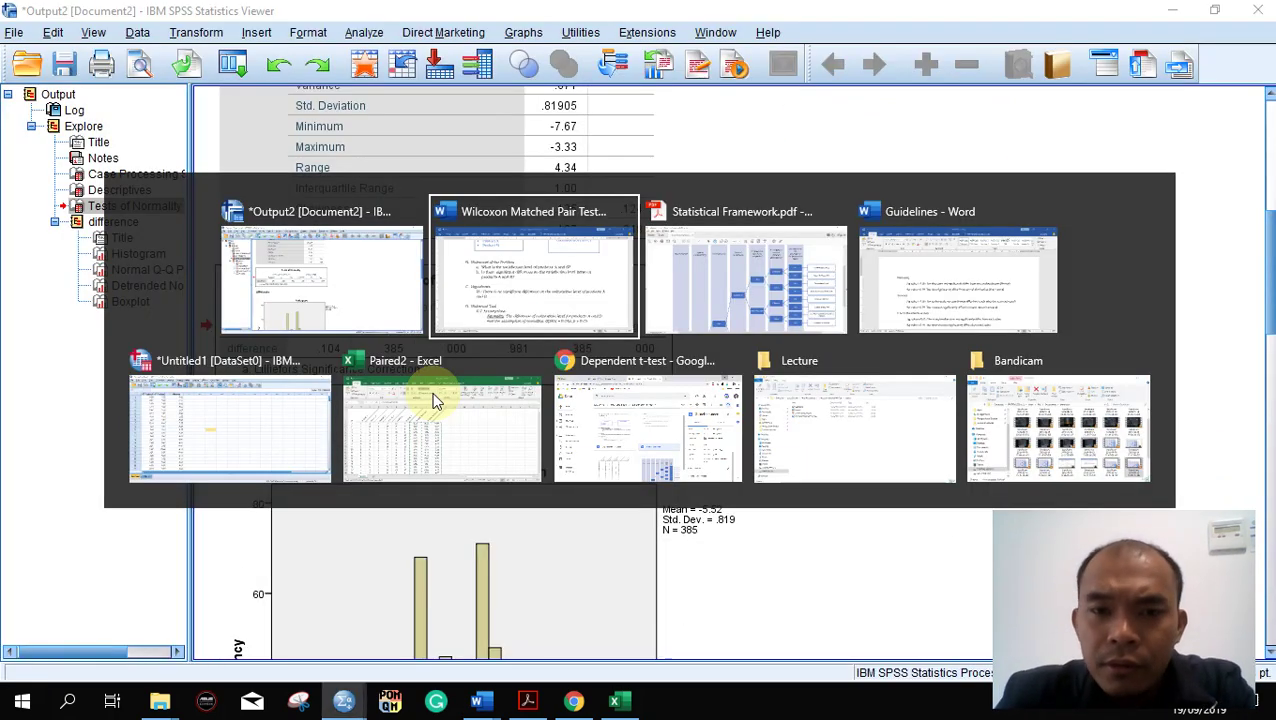
{"action": "key", "text": "Tab"}
{"action": "left_click", "coordinate": [535, 285]}
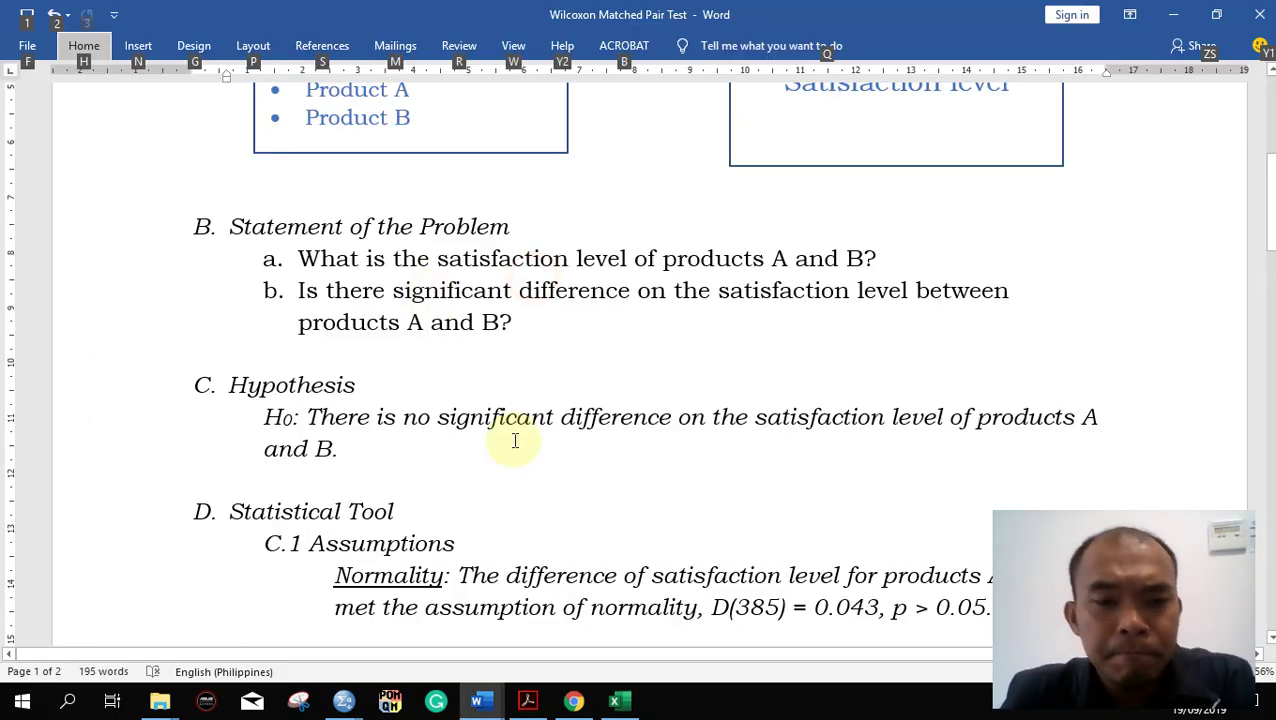
Insert "does not" before "met the assumption of normality" in the Normality statement under C.1 Assumptions.
{"action": "scroll", "coordinate": [513, 438], "scroll_direction": "down", "scroll_amount": 3}
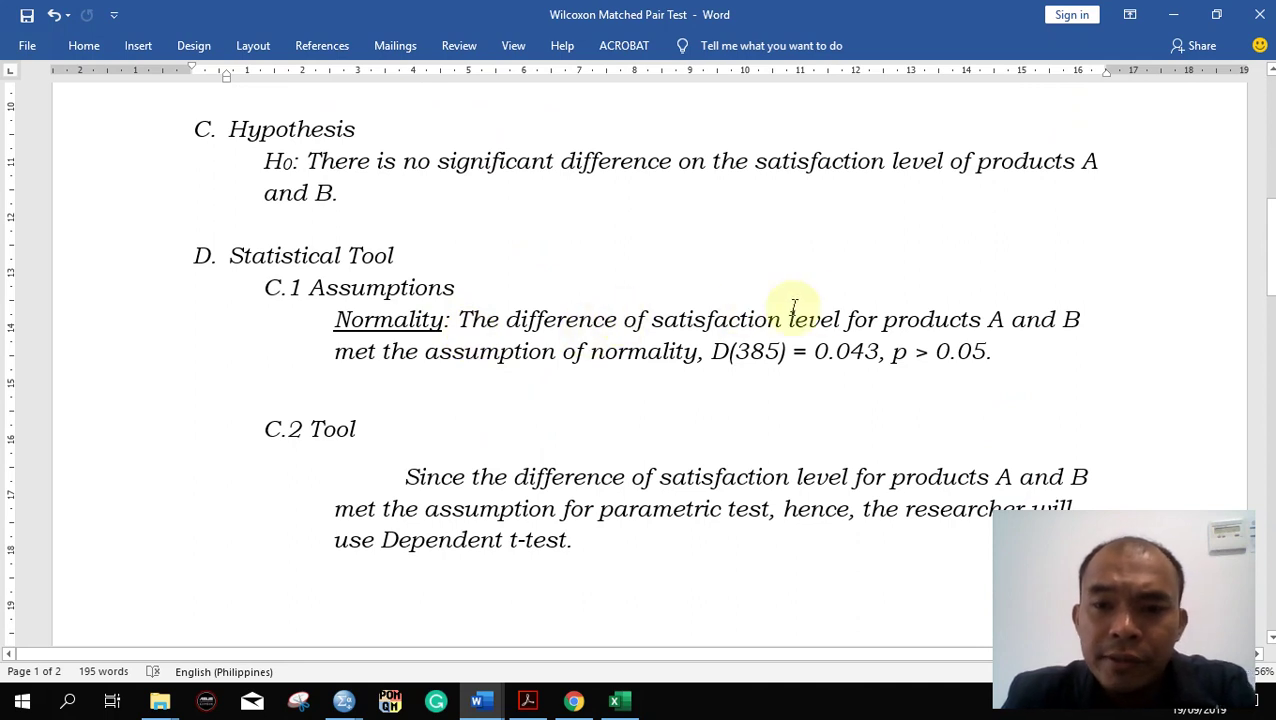
{"action": "left_click", "coordinate": [334, 350]}
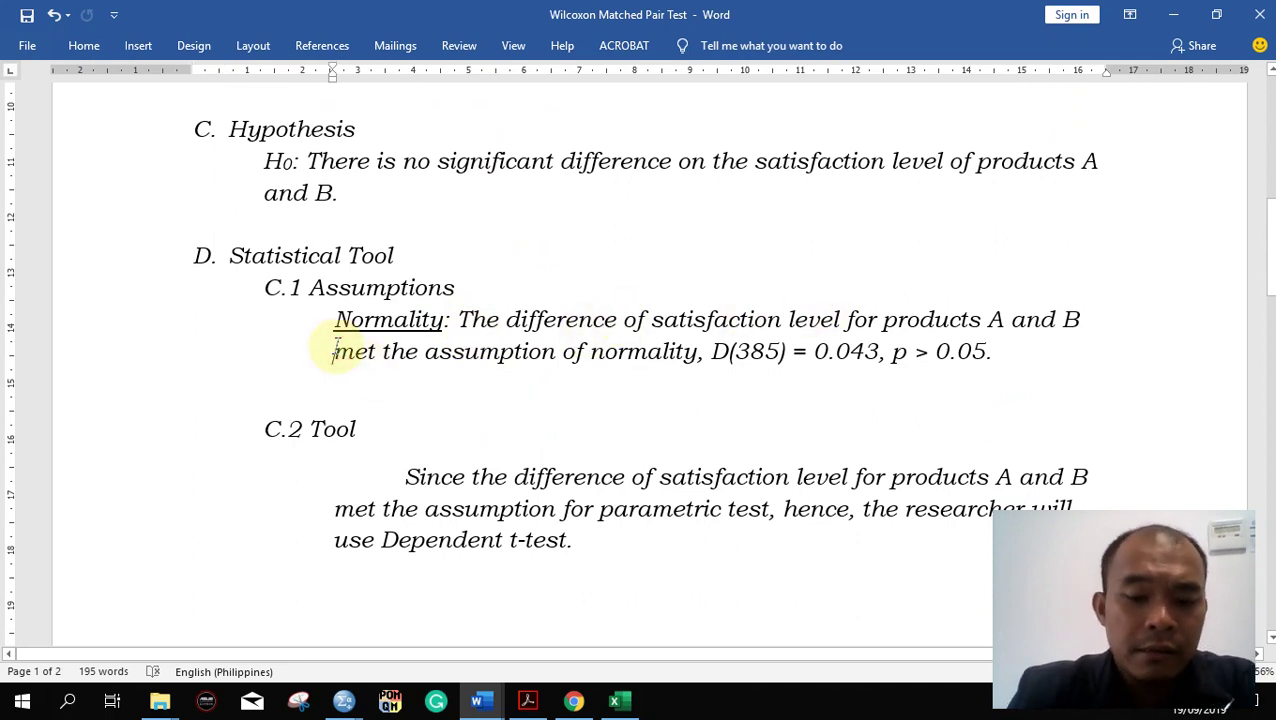
{"action": "type", "text": "does no"}
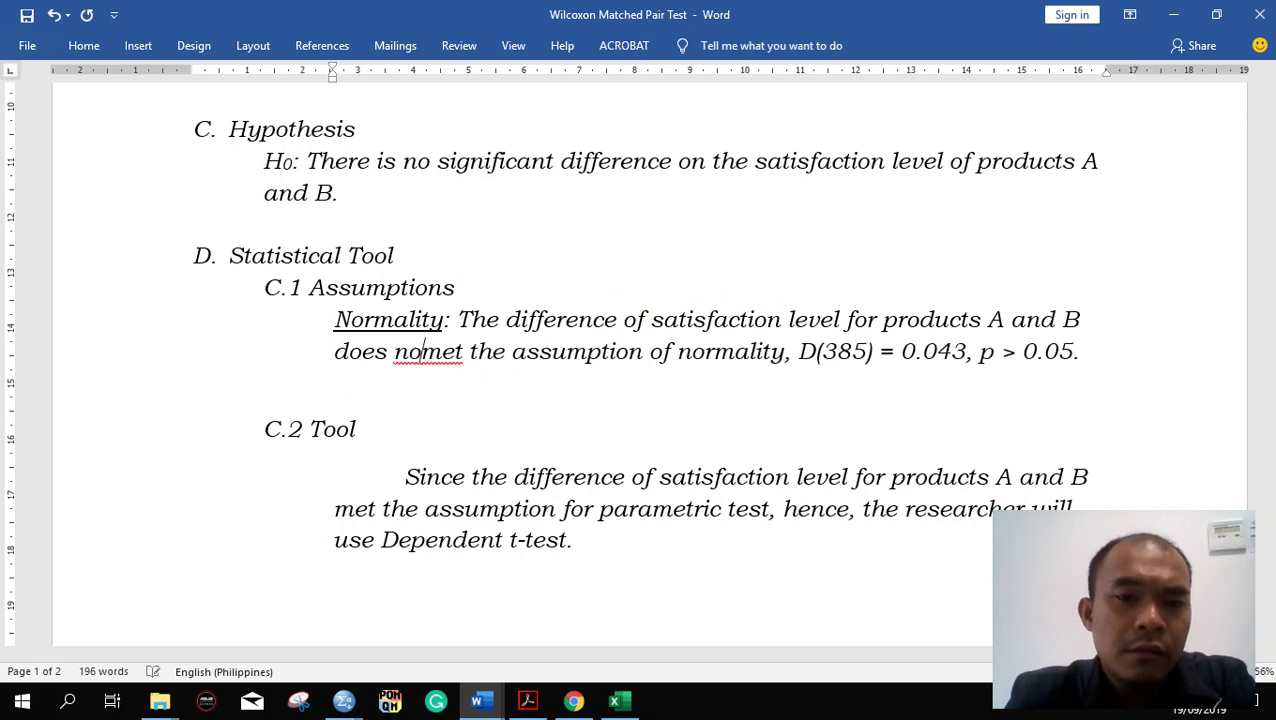
{"action": "type", "text": "t"}
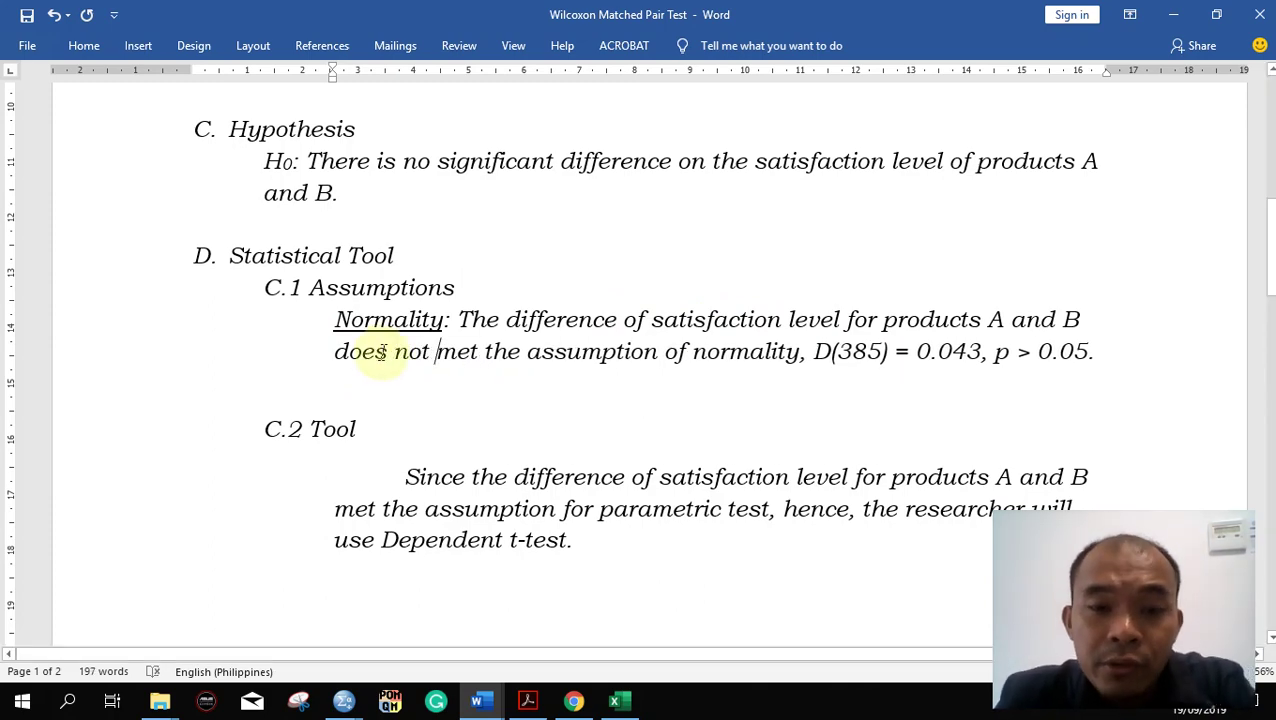
Set the D(385) statistic in the Normality statement to 0.104, taken from the Kolmogorov-Smirnov result in the SPSS output.
{"action": "key", "text": "alt+Tab"}
{"action": "key", "text": "alt+Tab"}
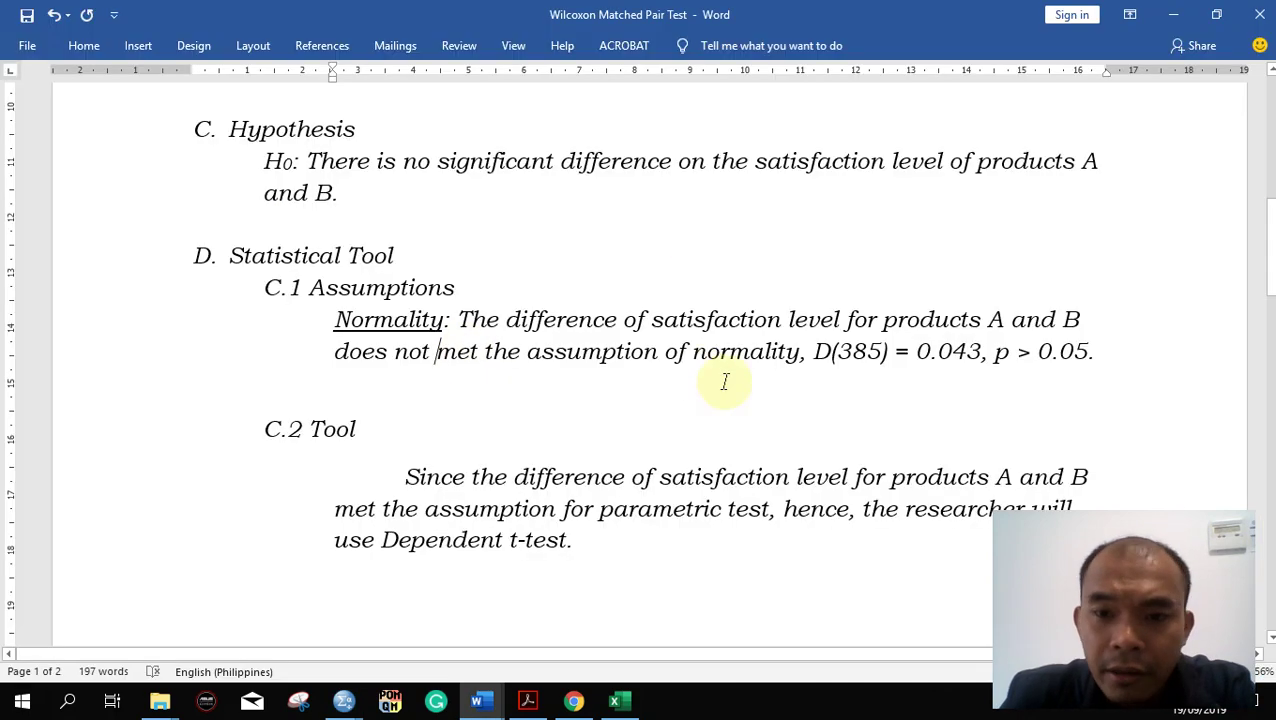
{"action": "key", "text": "alt+Tab"}
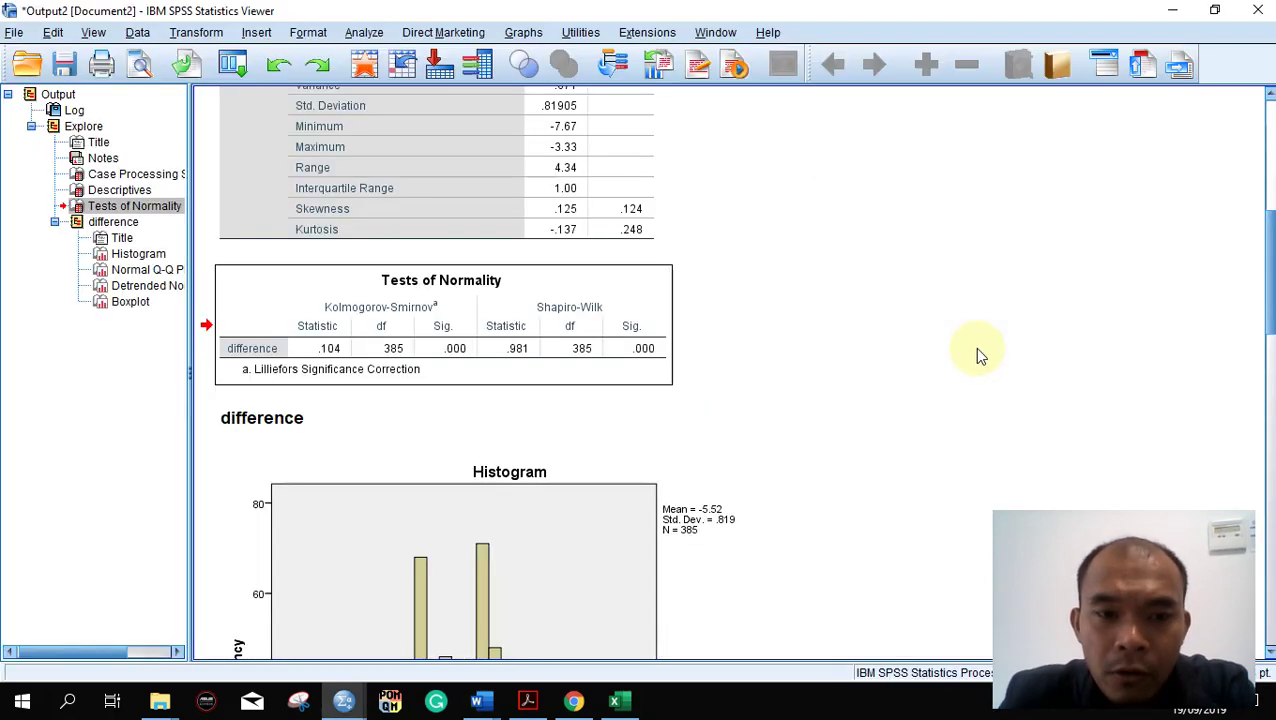
{"action": "key", "text": "alt+Tab"}
{"action": "left_click", "coordinate": [972, 351]}
{"action": "key", "text": "BackSpace"}
{"action": "key", "text": "BackSpace"}
{"action": "key", "text": "BackSpace"}
{"action": "type", "text": "104"}
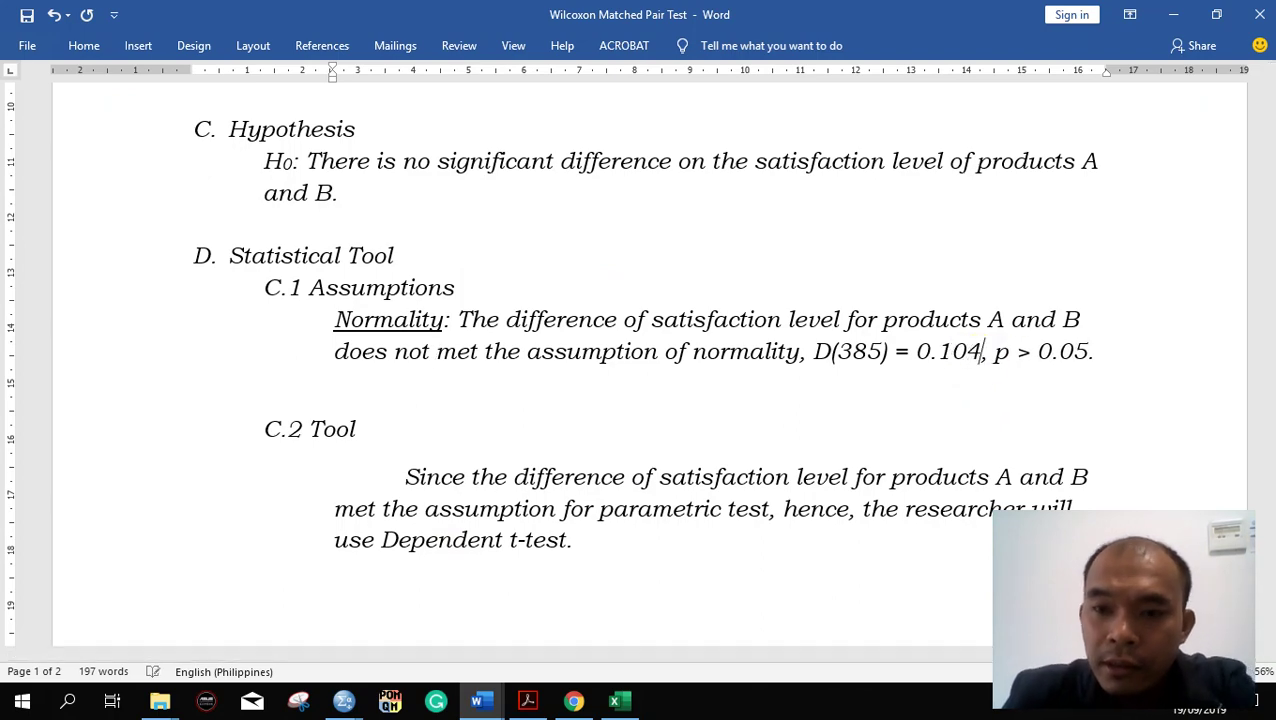
Check the Kolmogorov-Smirnov significance in SPSS and change the Normality statement's p-value comparison in Word to p < 0.05.
{"action": "key", "text": "alt+Tab"}
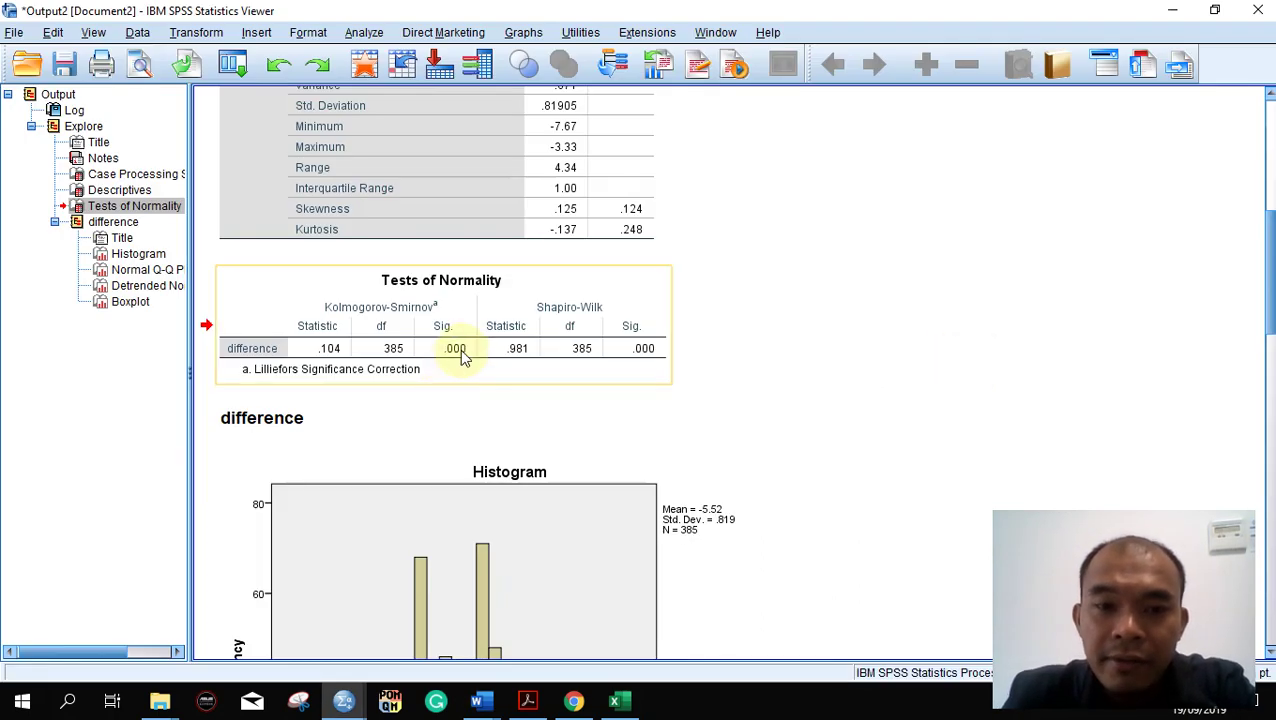
{"action": "key", "text": "alt+Tab"}
{"action": "left_click", "coordinate": [1029, 357]}
{"action": "key", "text": "BackSpace"}
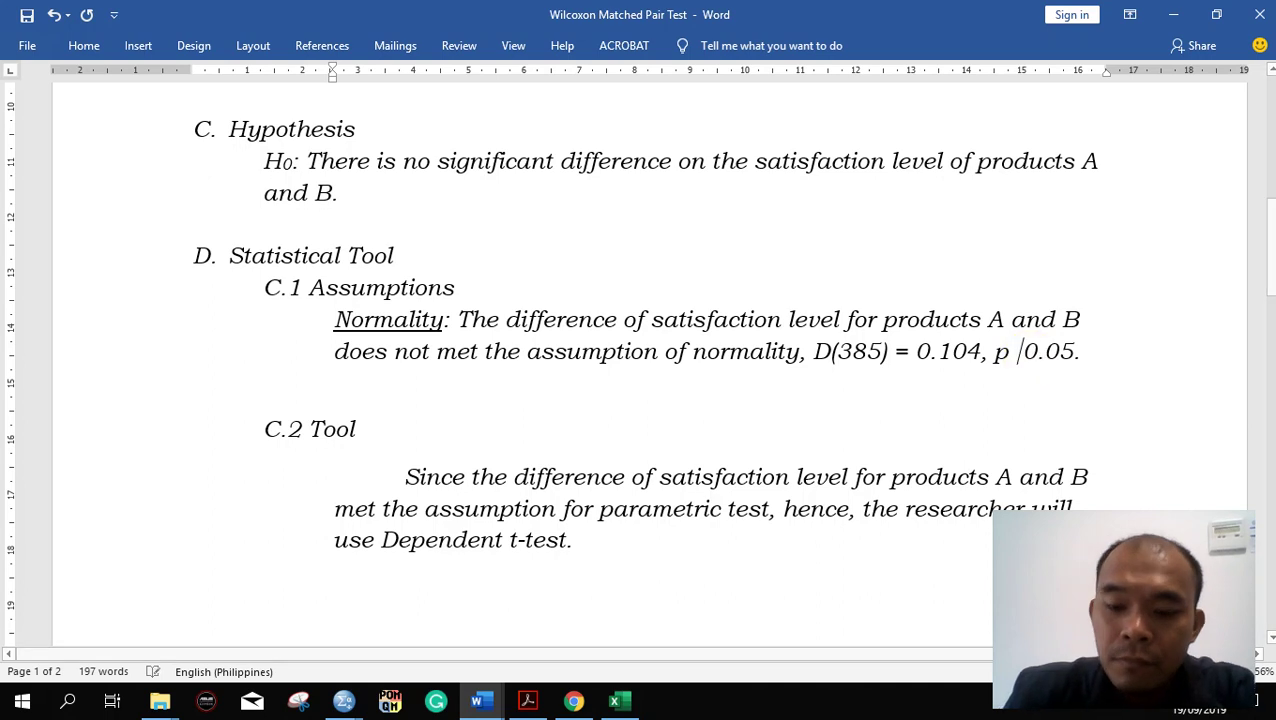
{"action": "type", "text": "<"}
{"action": "key", "text": "Down"}
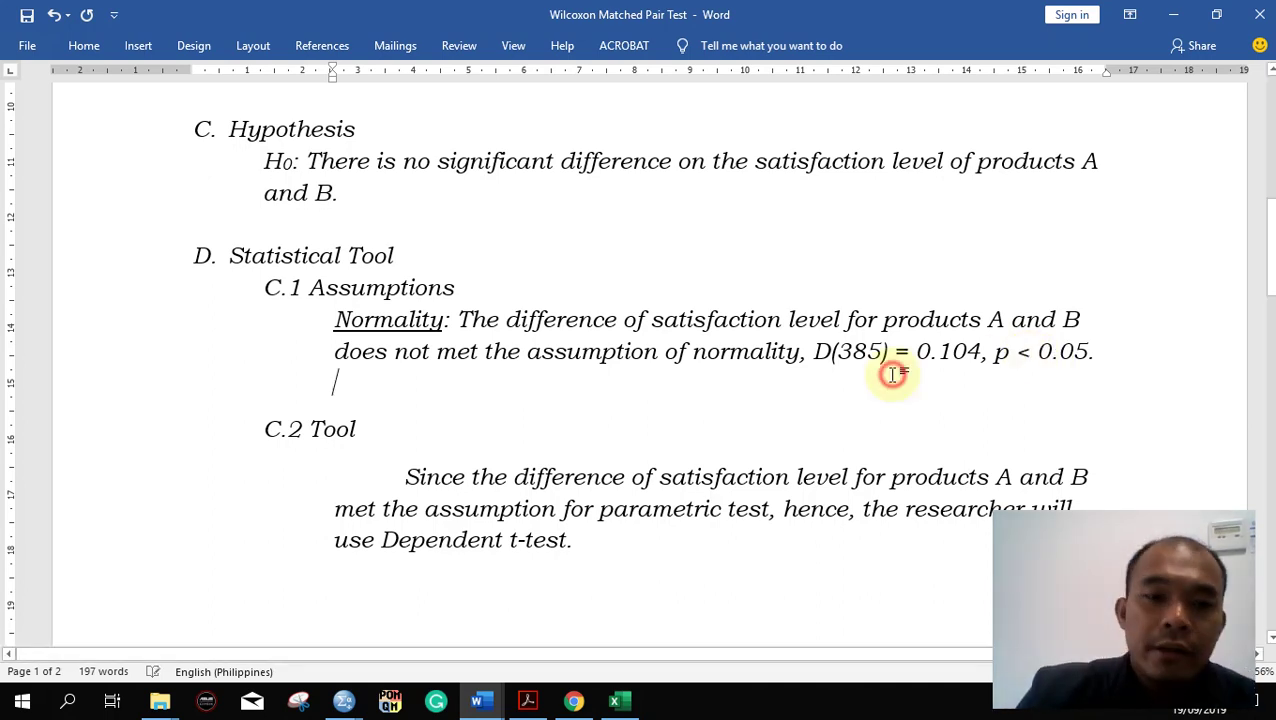
Insert "does not" before "met the assumption for parametric test" in the C.2 Tool paragraph.
{"action": "scroll", "coordinate": [895, 372], "scroll_direction": "down", "scroll_amount": 1}
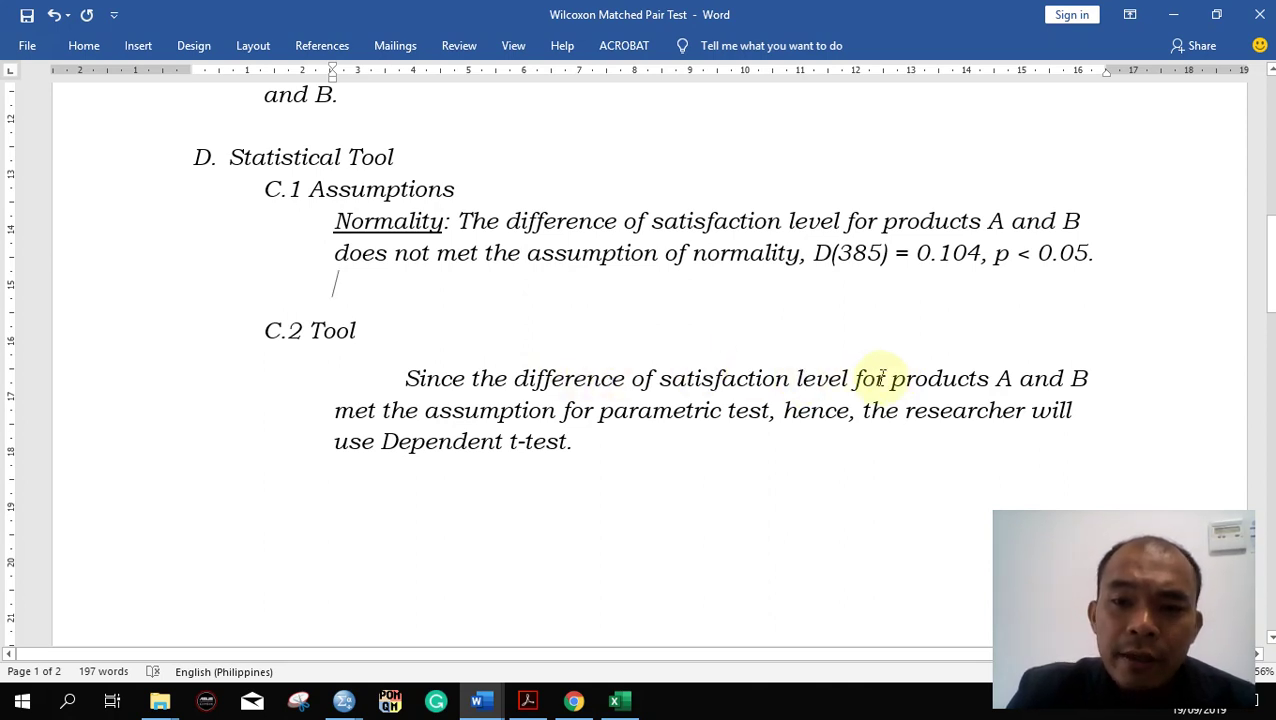
{"action": "left_click", "coordinate": [334, 410]}
{"action": "type", "text": "does no"}
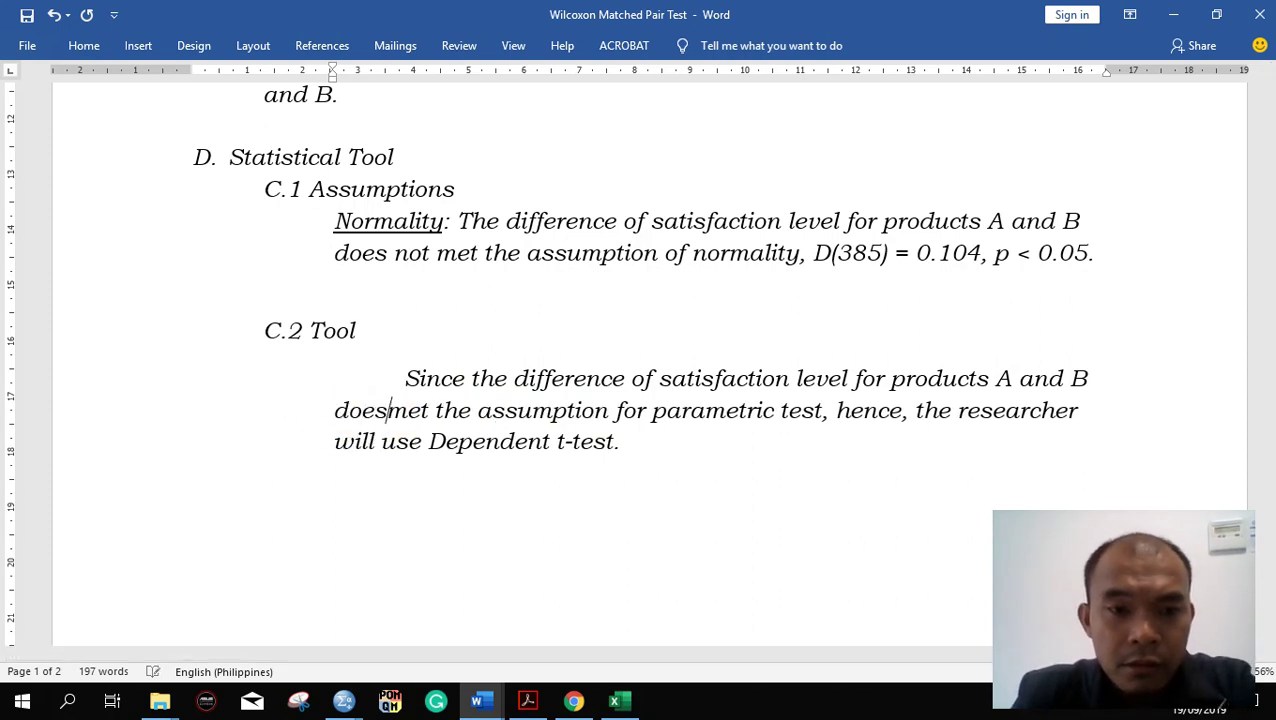
{"action": "type", "text": "t"}
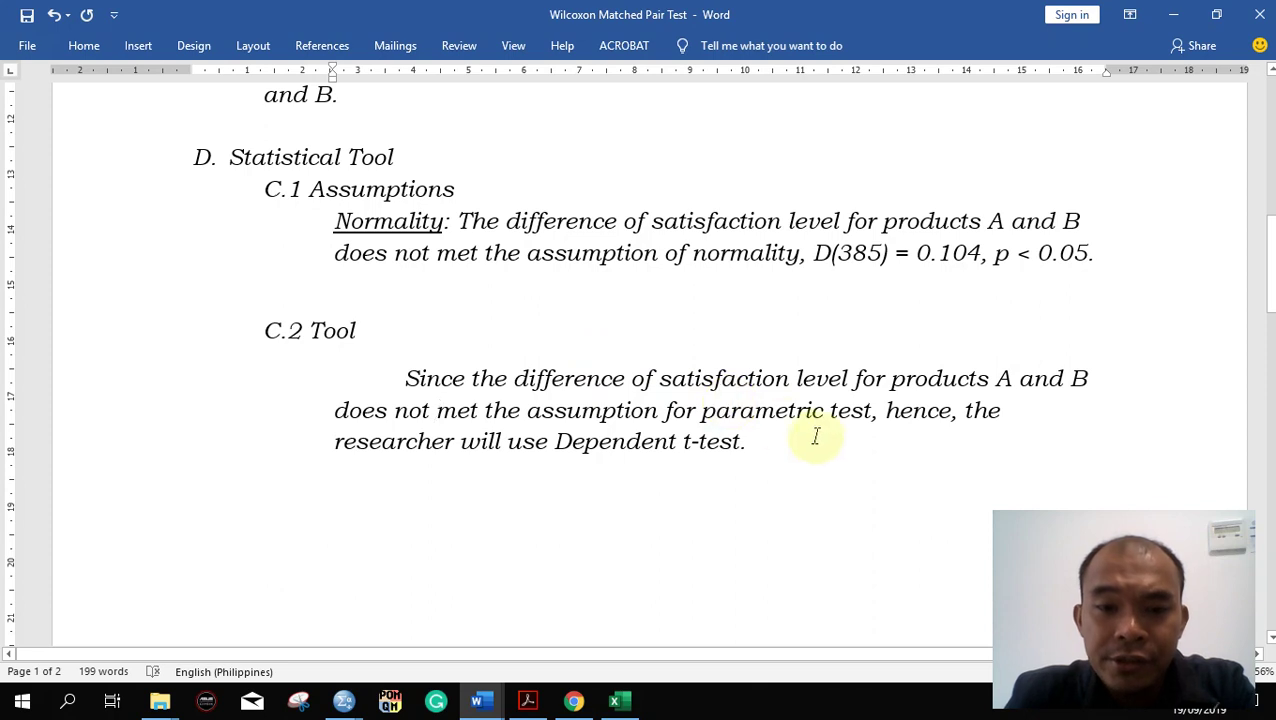
Replace "Dependent t-test" with "Wilcoxon Matched Pair Test" at the end of the C.2 Tool paragraph.
{"action": "left_click", "coordinate": [740, 443]}
{"action": "key", "text": "BackSpace"}
{"action": "key", "text": "BackSpace"}
{"action": "key", "text": "BackSpace"}
{"action": "key", "text": "BackSpace"}
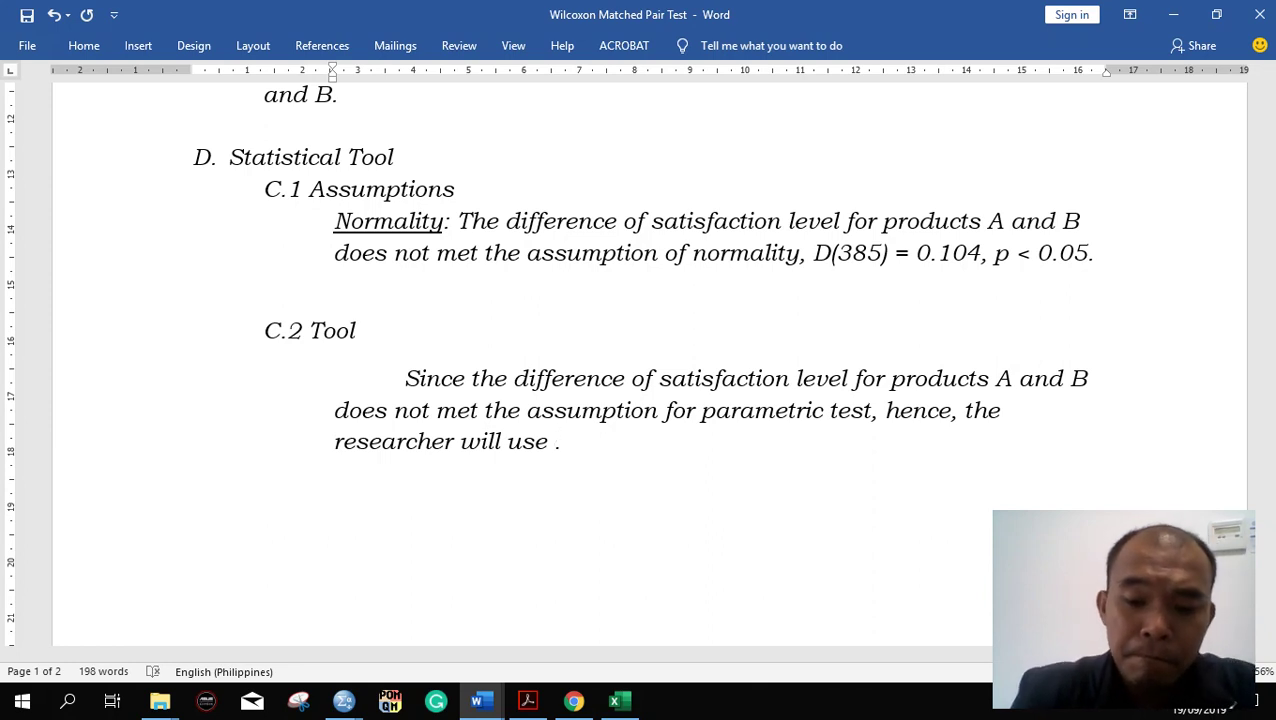
{"action": "type", "text": "Wil"}
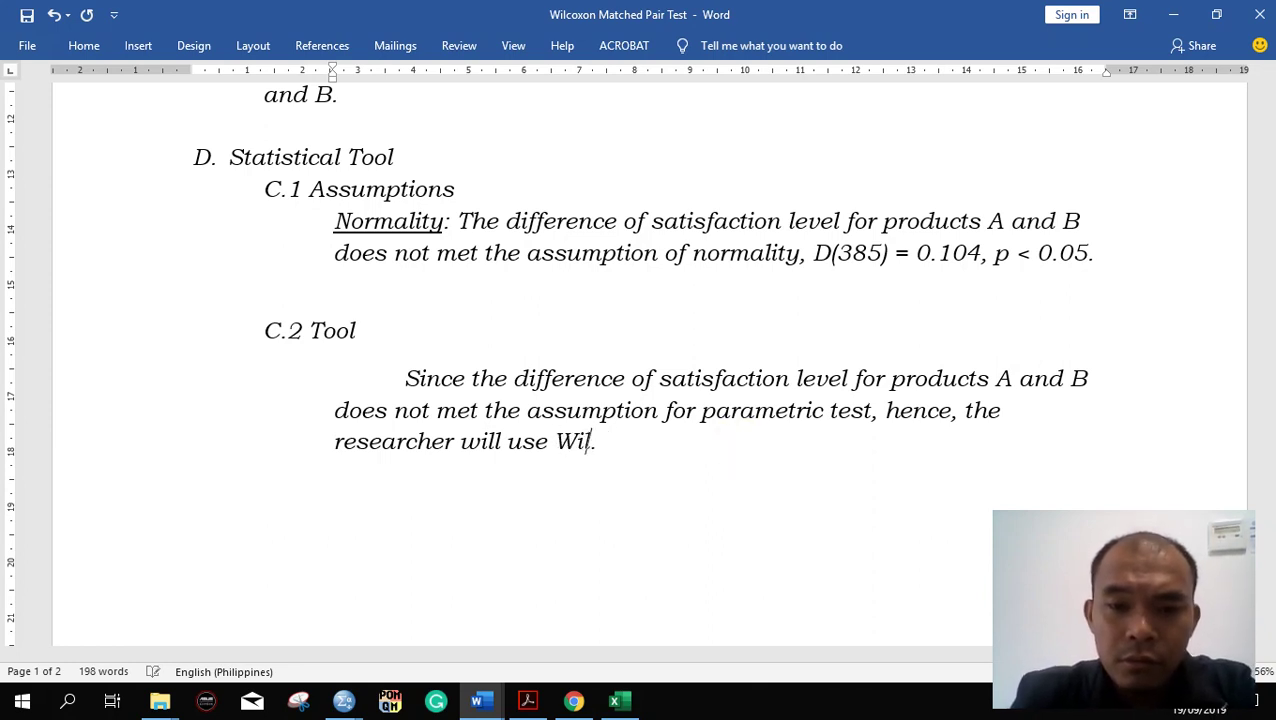
{"action": "type", "text": "coxon Mat"}
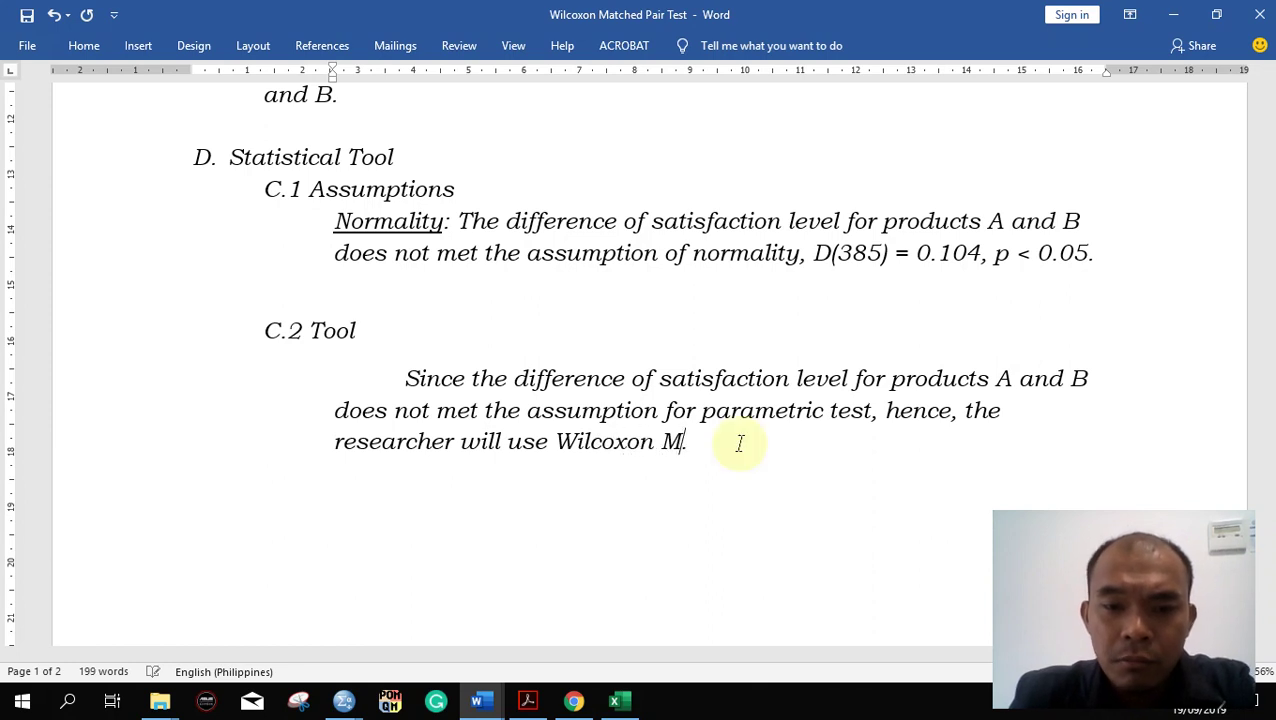
{"action": "type", "text": "ched Pair Test"}
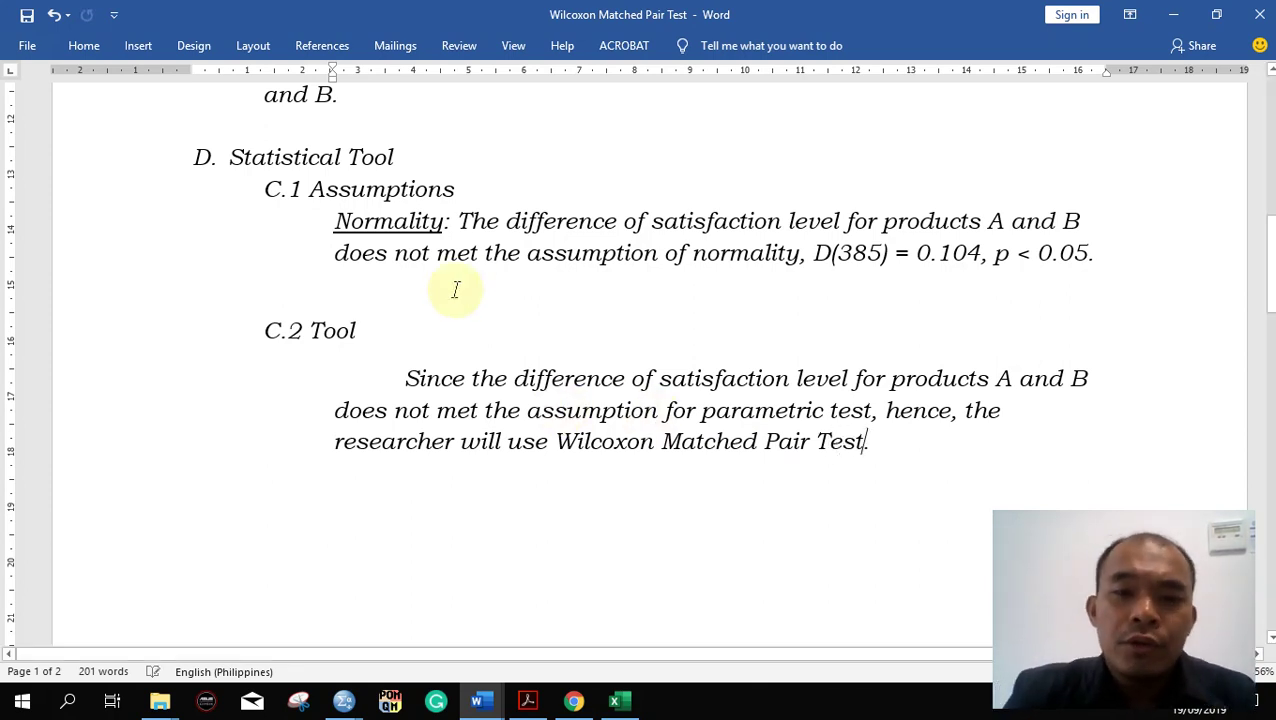
{"action": "left_click", "coordinate": [494, 303]}
{"action": "scroll", "coordinate": [493, 293], "scroll_direction": "down", "scroll_amount": 2}
{"action": "scroll", "coordinate": [456, 515], "scroll_direction": "up", "scroll_amount": 1}
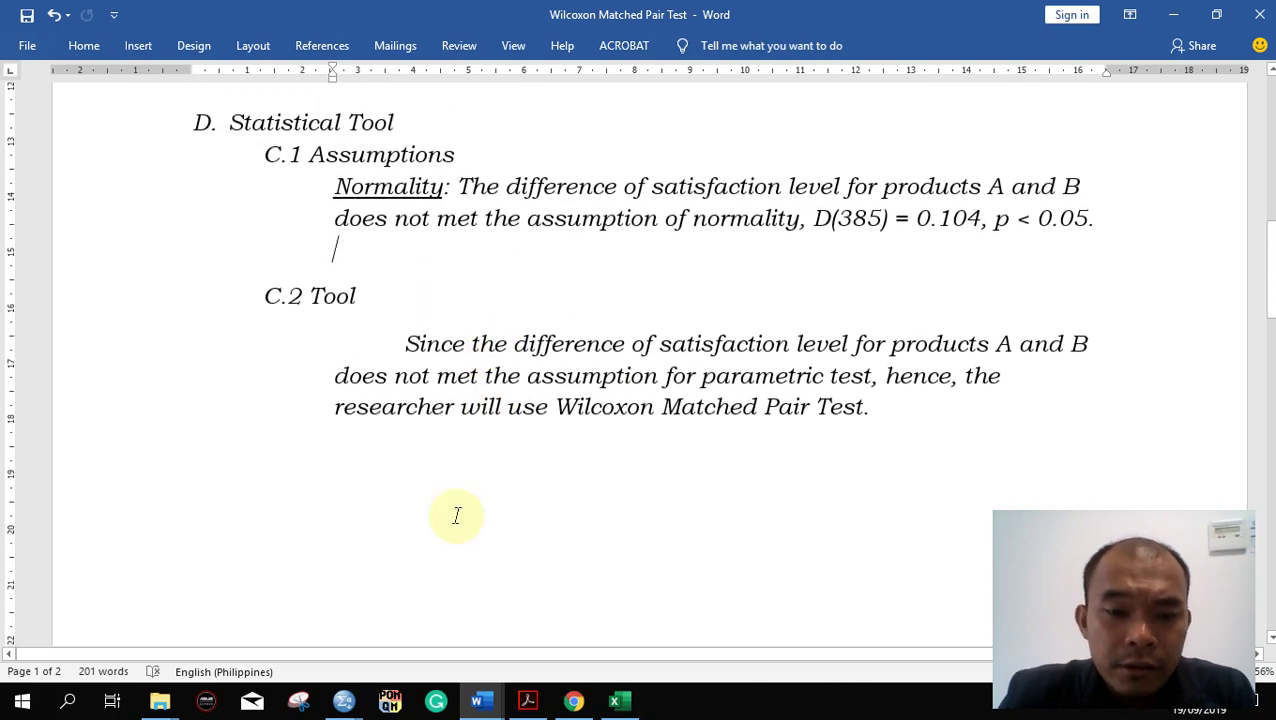
Switch to the SPSS dataset and set up a legacy nonparametric two-related-samples test, resetting it and pairing ProductA with ProductB.
{"action": "mouse_move", "coordinate": [345, 700]}
{"action": "mouse_move", "coordinate": [450, 628]}
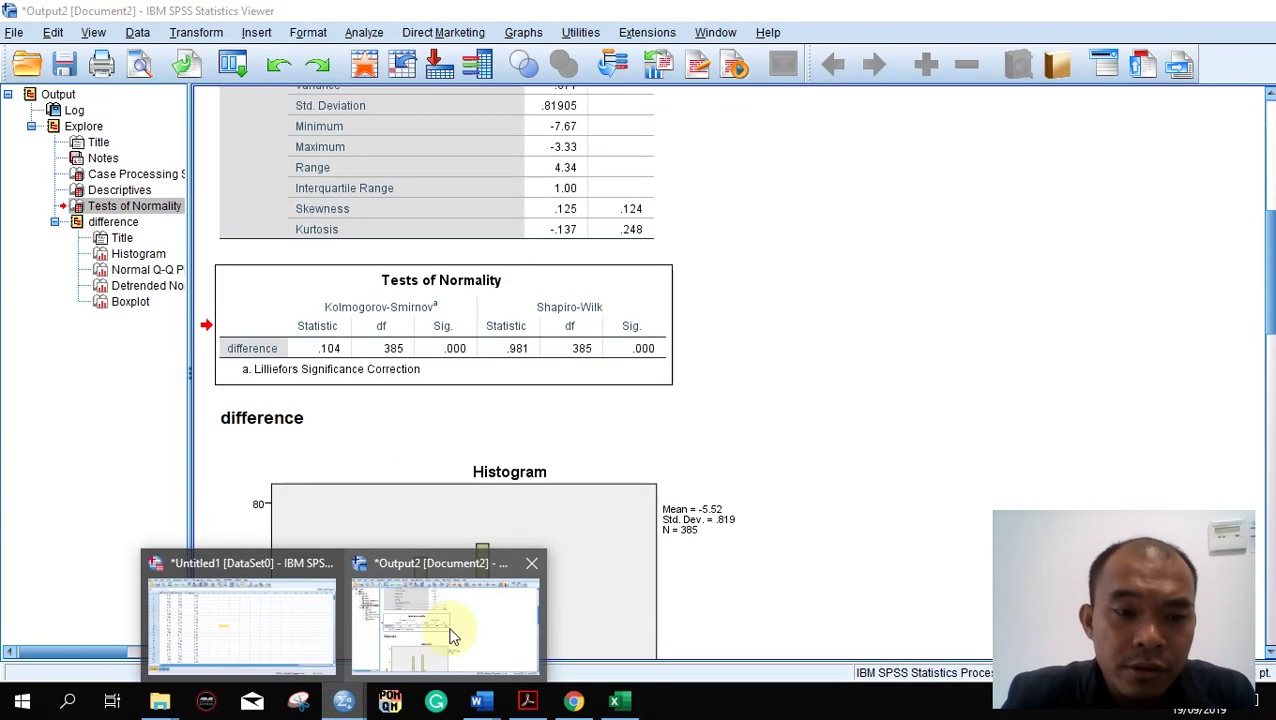
{"action": "left_click", "coordinate": [270, 620]}
{"action": "left_click", "coordinate": [262, 33]}
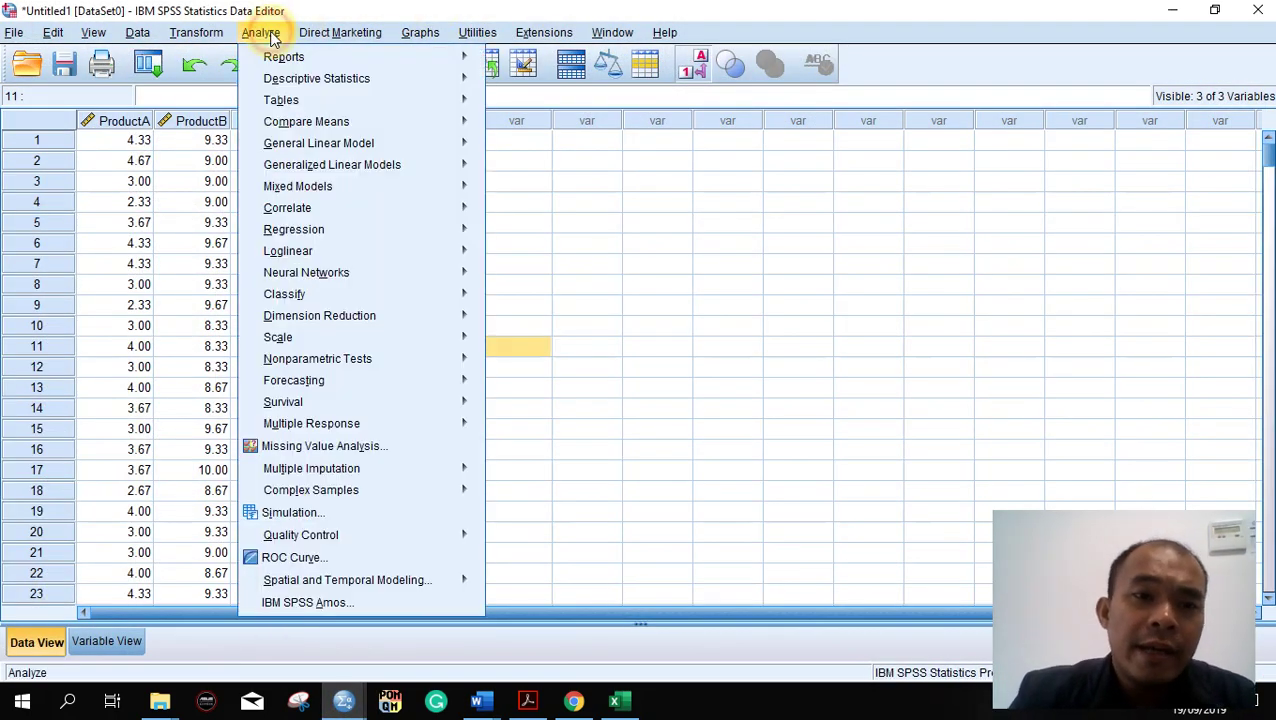
{"action": "mouse_move", "coordinate": [348, 195]}
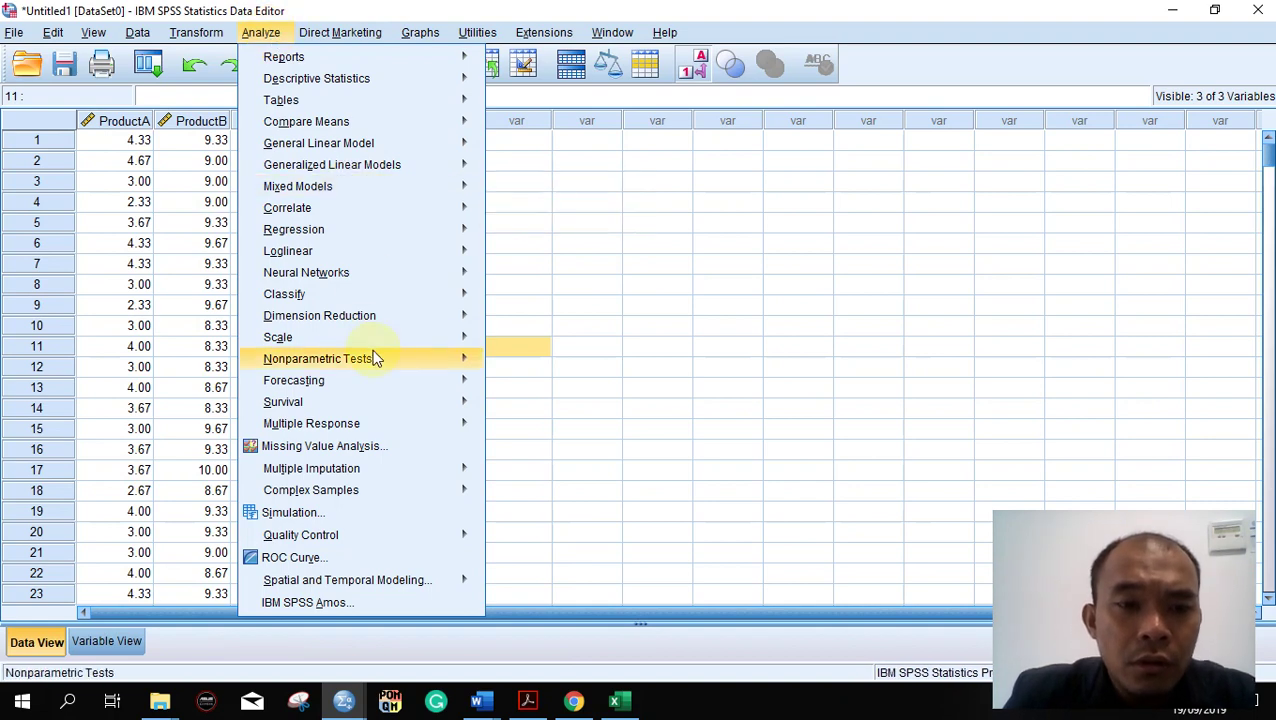
{"action": "mouse_move", "coordinate": [372, 358]}
{"action": "mouse_move", "coordinate": [594, 431]}
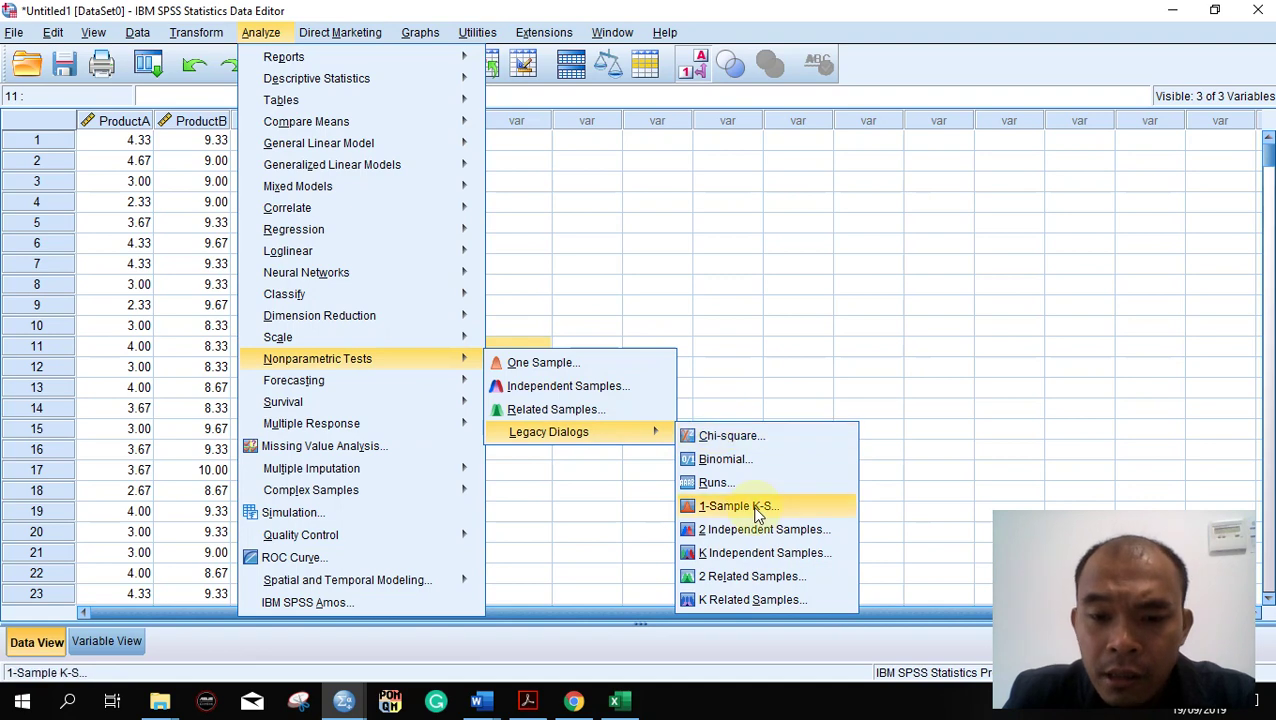
{"action": "left_click", "coordinate": [765, 577]}
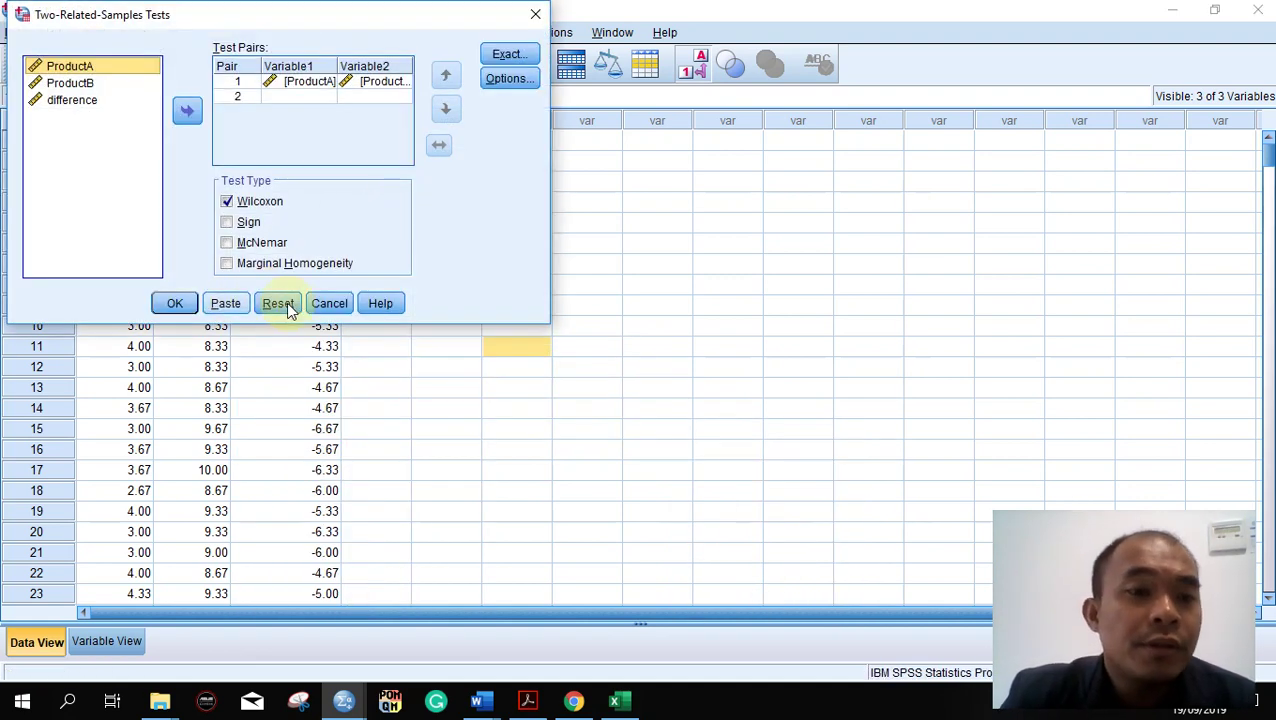
{"action": "left_click", "coordinate": [276, 303]}
{"action": "left_click_drag", "start_coordinate": [72, 68], "coordinate": [288, 80]}
{"action": "left_click_drag", "start_coordinate": [68, 86], "coordinate": [372, 88]}
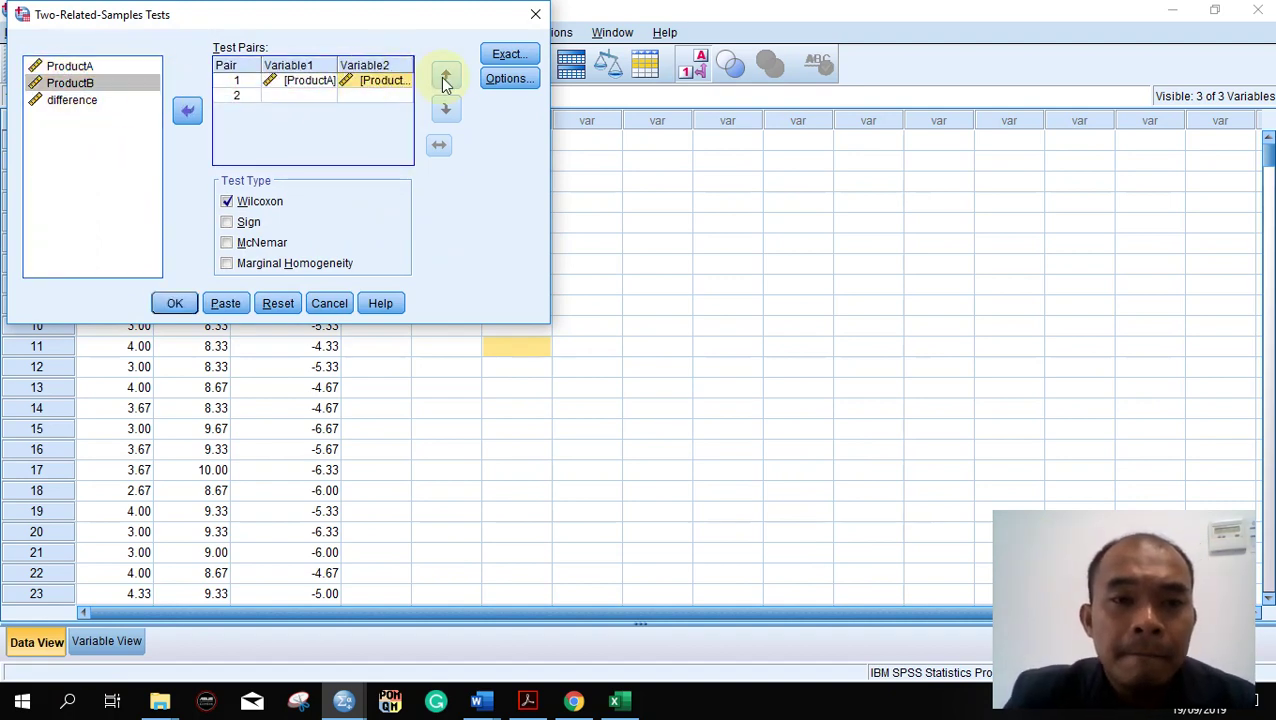
Set the Exact Tests method to Monte Carlo for the two-related-samples test.
{"action": "left_click", "coordinate": [508, 54]}
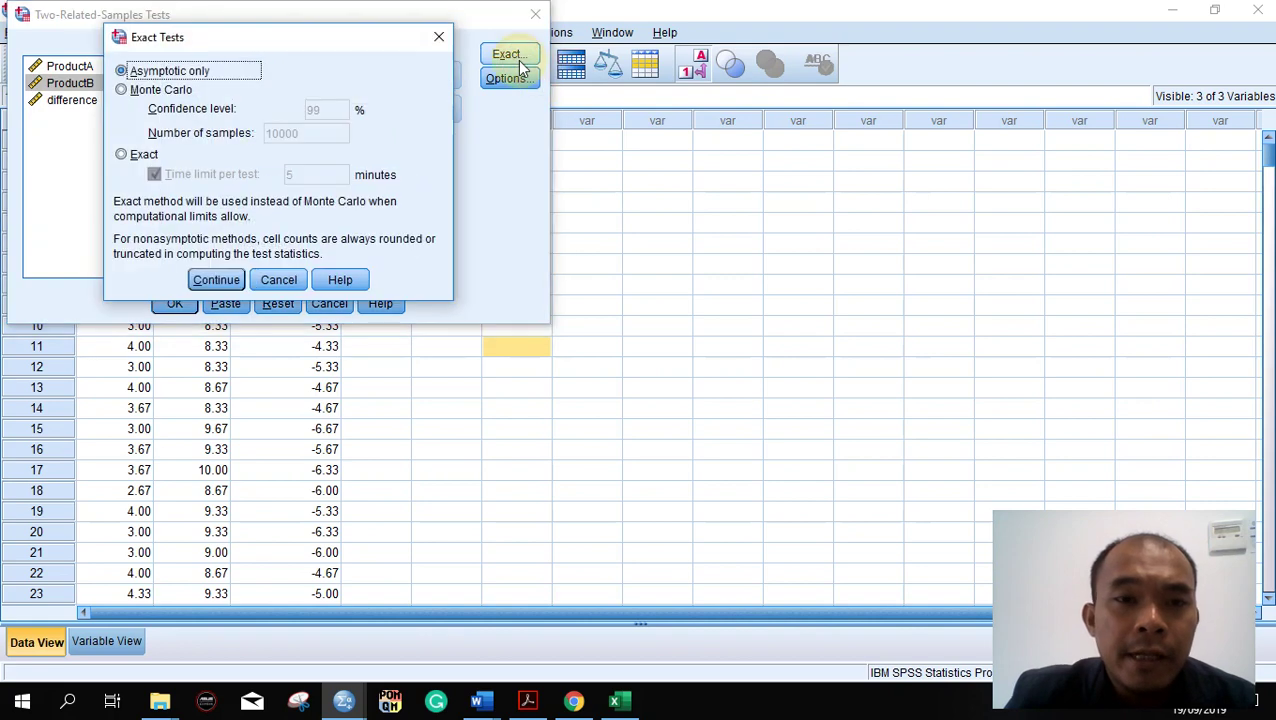
{"action": "left_click", "coordinate": [158, 90]}
{"action": "left_click", "coordinate": [215, 280]}
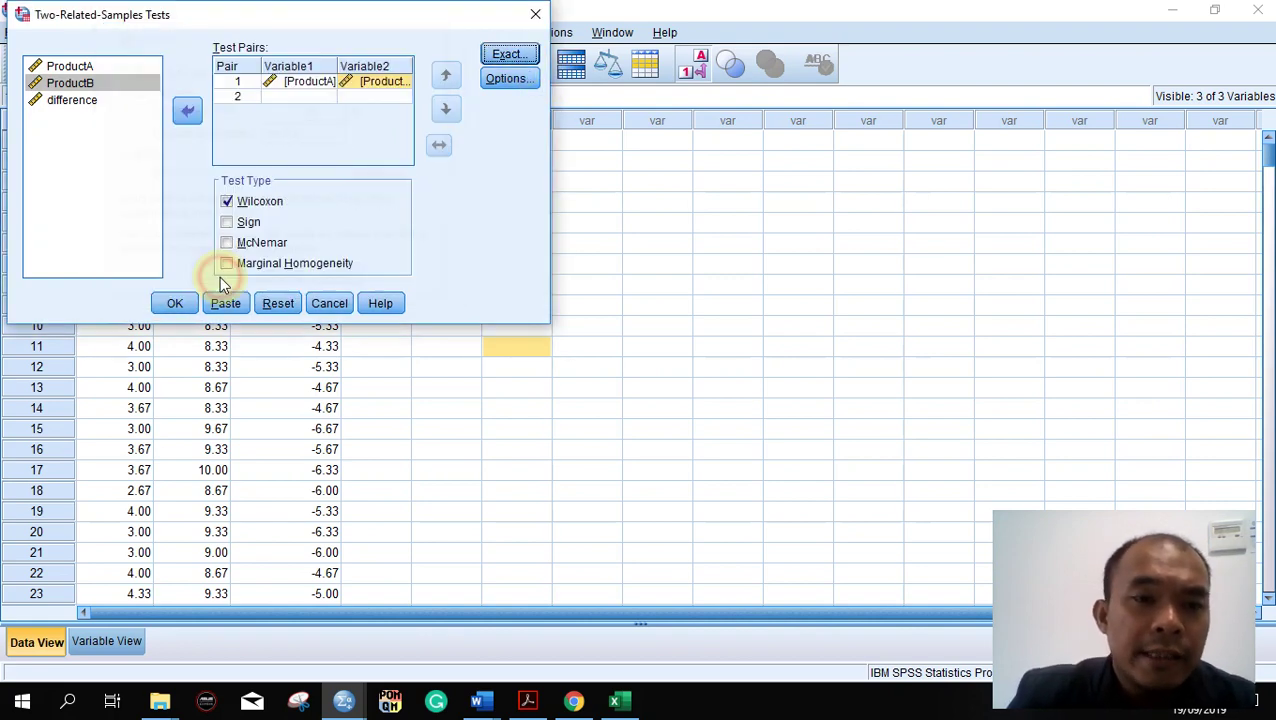
Set the Exact Tests method to Asymptotic only, run the Wilcoxon test, and view its Ranks and Test Statistics tables.
{"action": "left_click", "coordinate": [508, 55]}
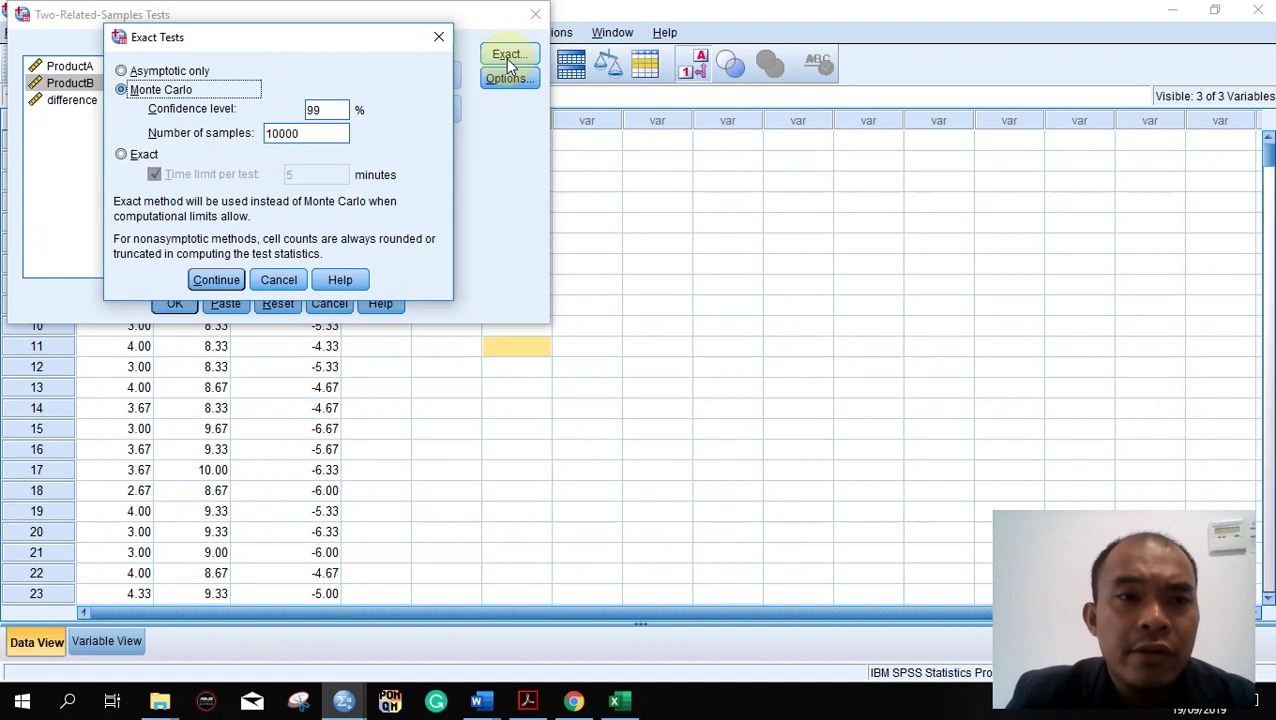
{"action": "left_click", "coordinate": [175, 74]}
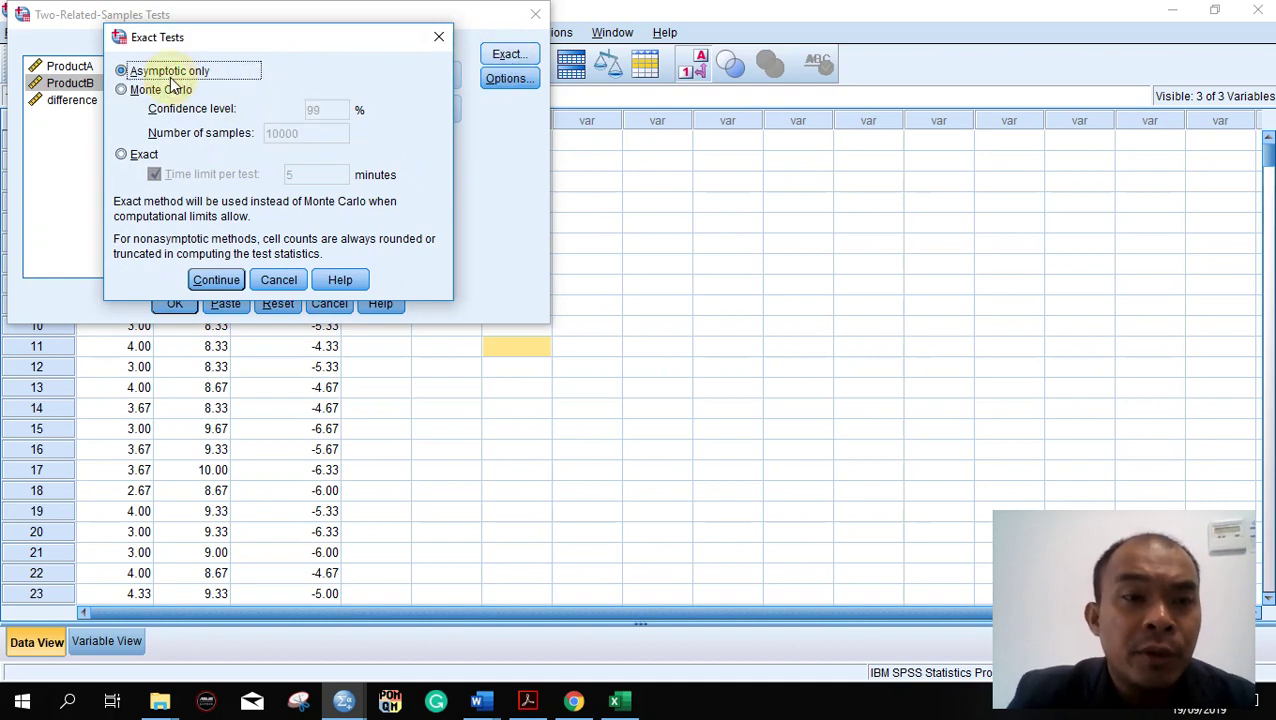
{"action": "left_click", "coordinate": [220, 281]}
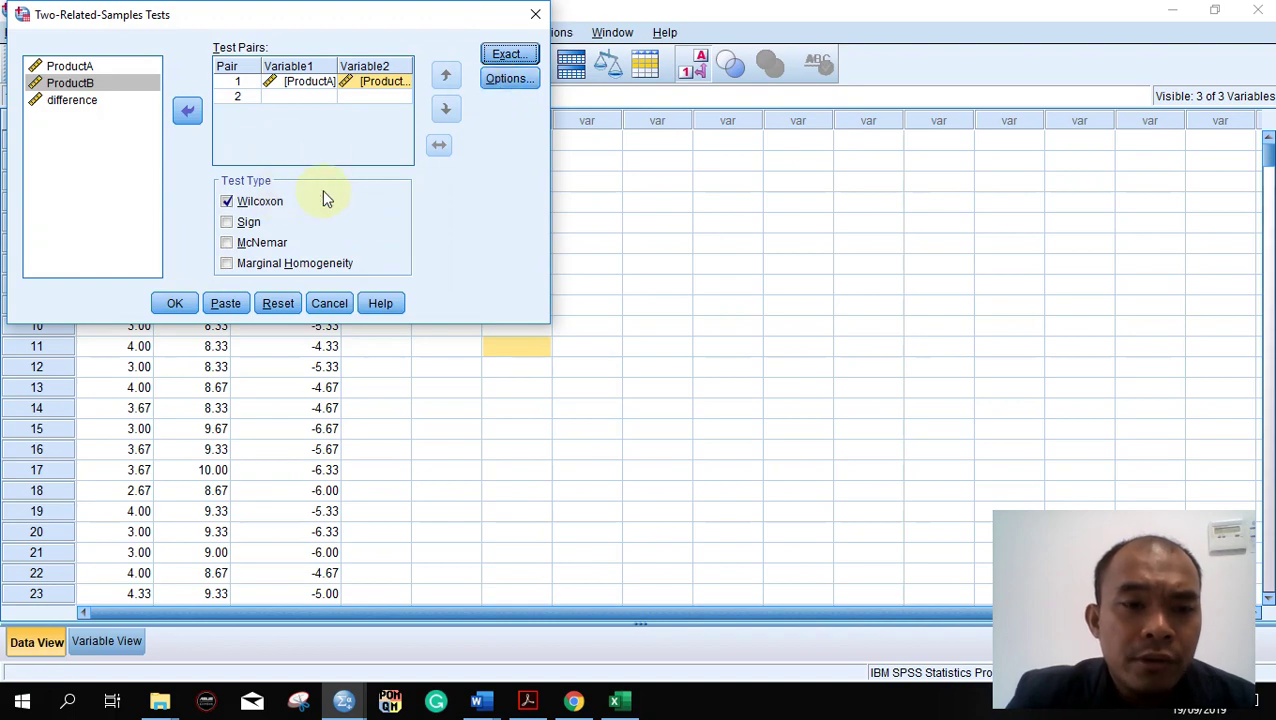
{"action": "left_click", "coordinate": [173, 302]}
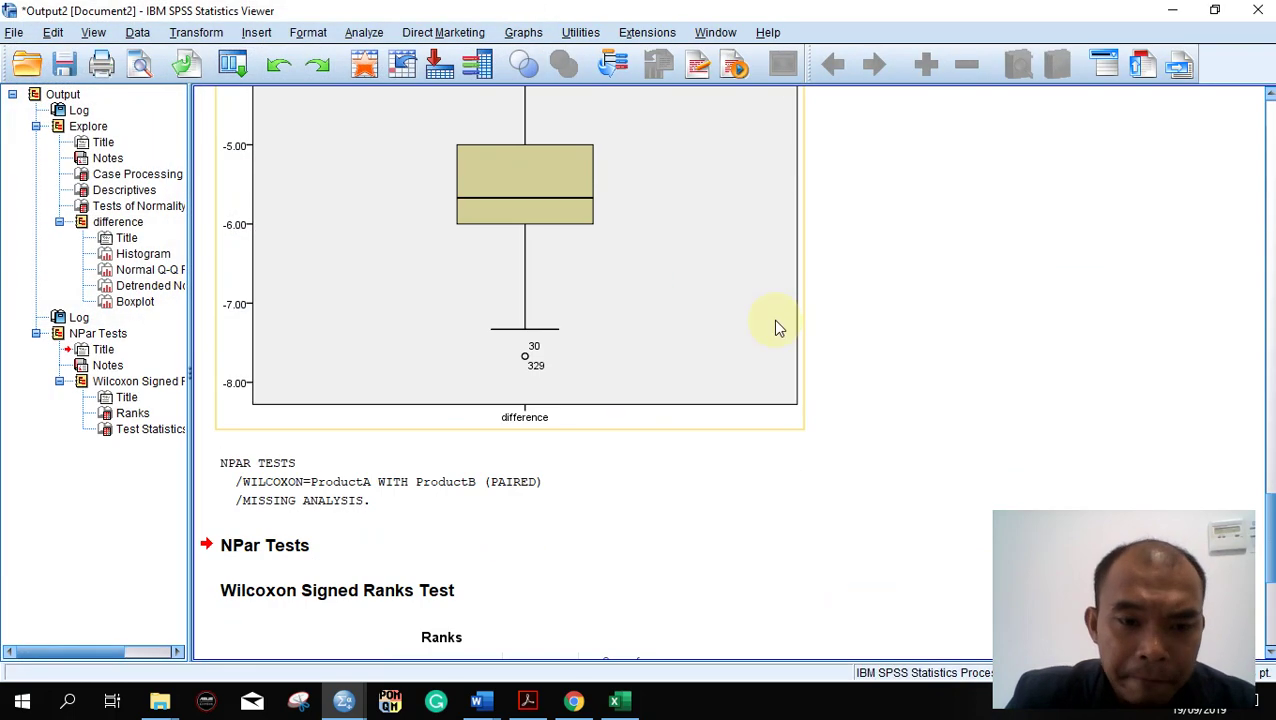
{"action": "scroll", "coordinate": [778, 328], "scroll_direction": "down", "scroll_amount": 5}
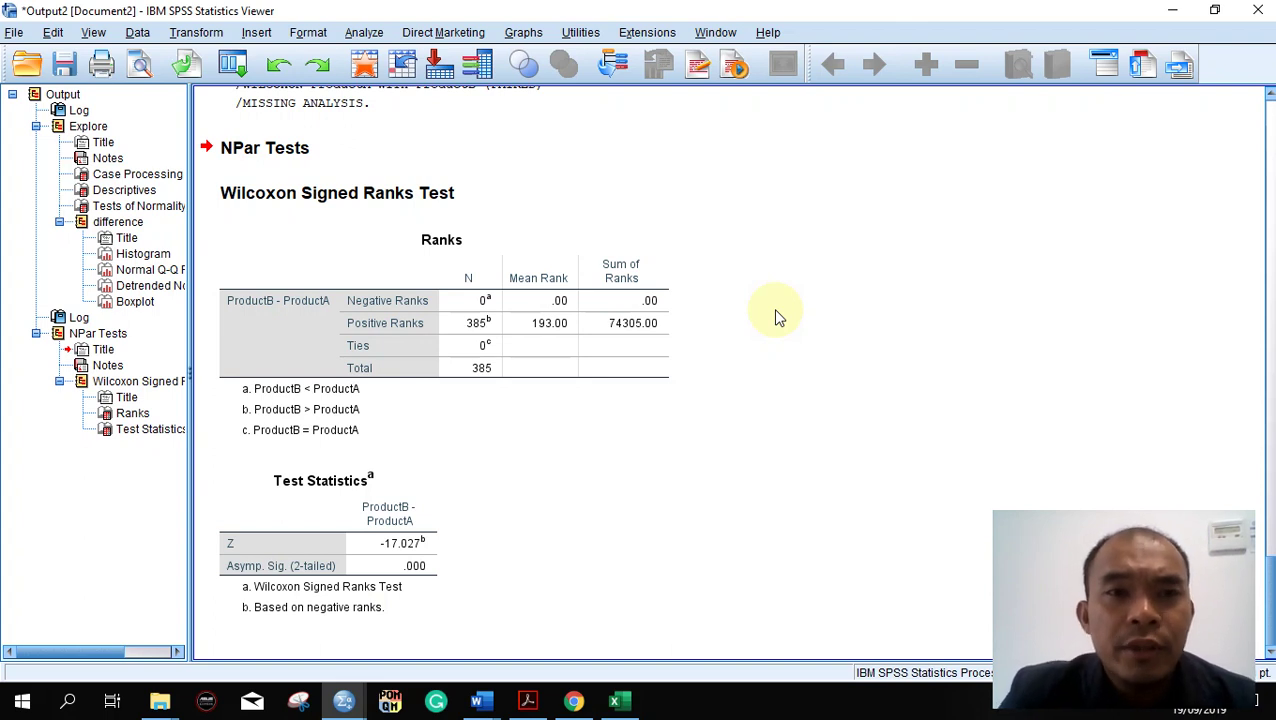
{"action": "left_click", "coordinate": [364, 32]}
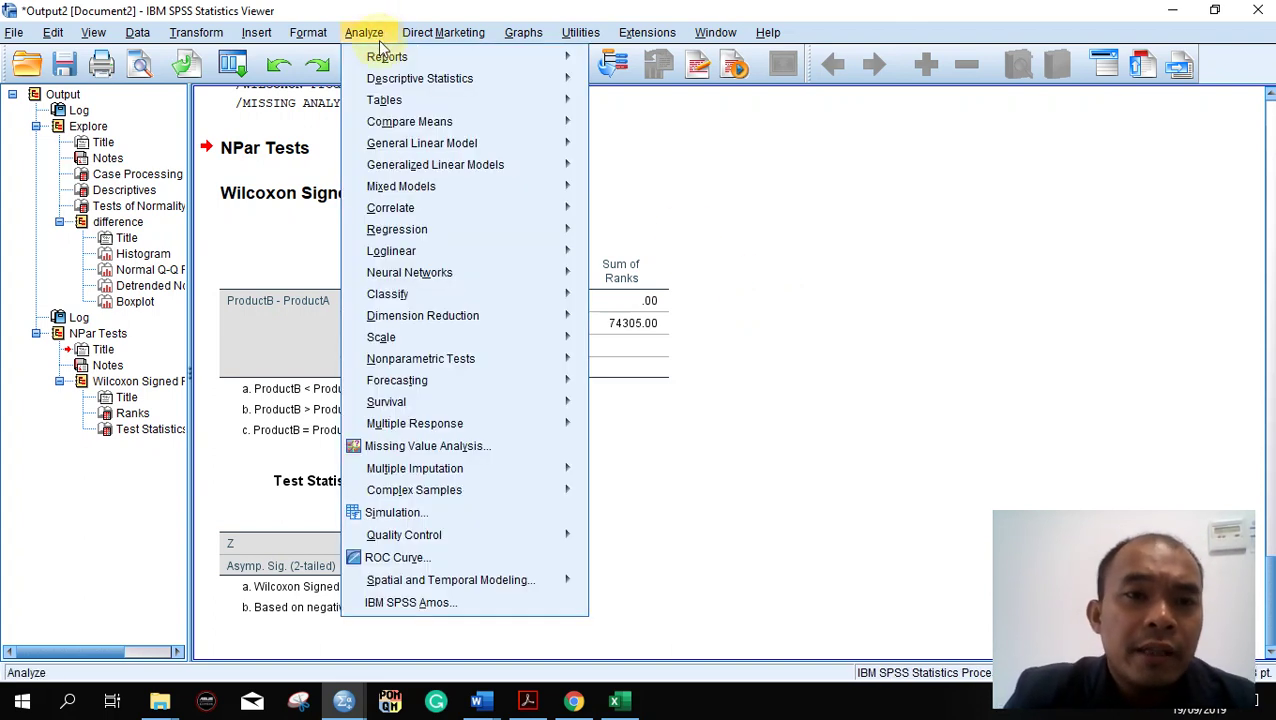
{"action": "mouse_move", "coordinate": [391, 85]}
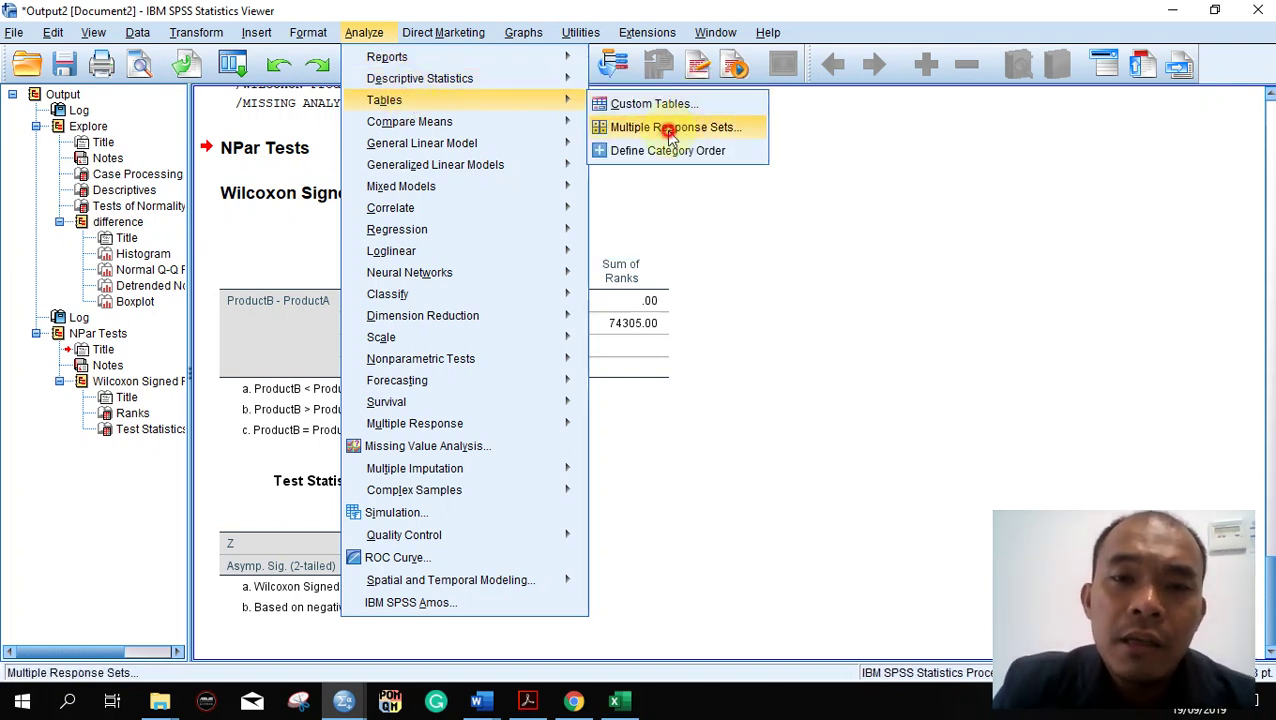
{"action": "left_click", "coordinate": [645, 104]}
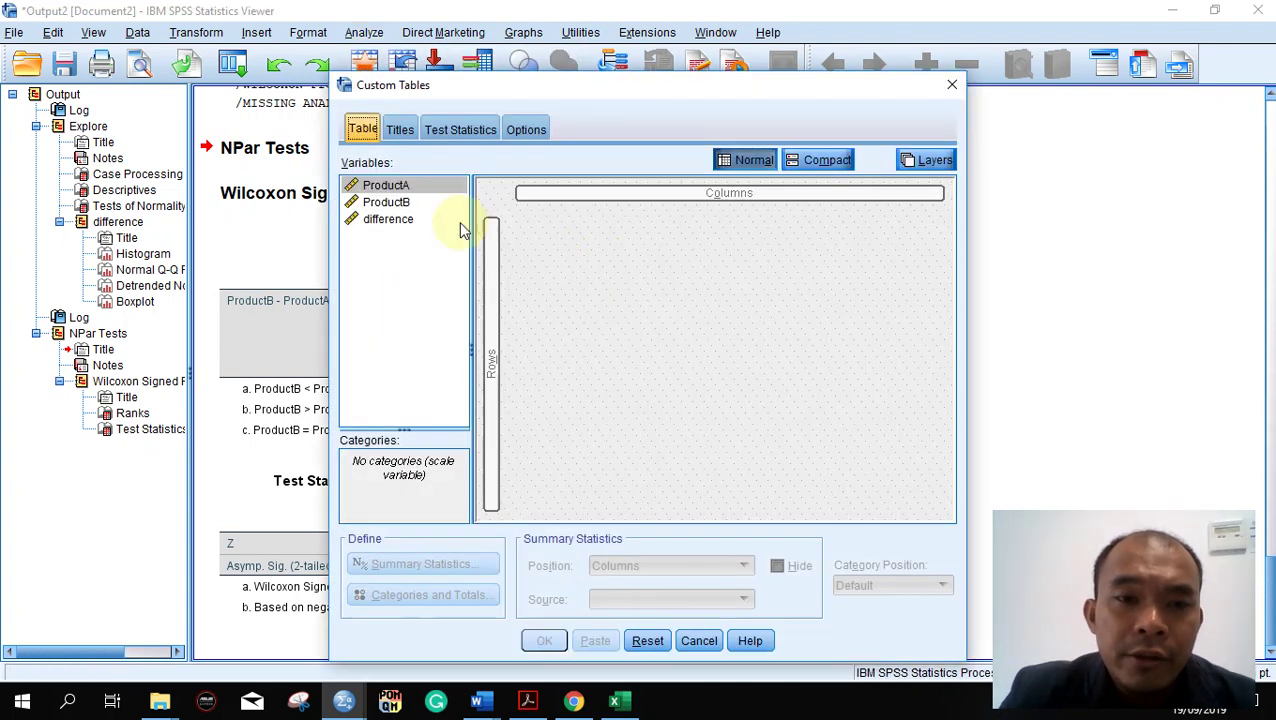
{"action": "left_click", "coordinate": [403, 226]}
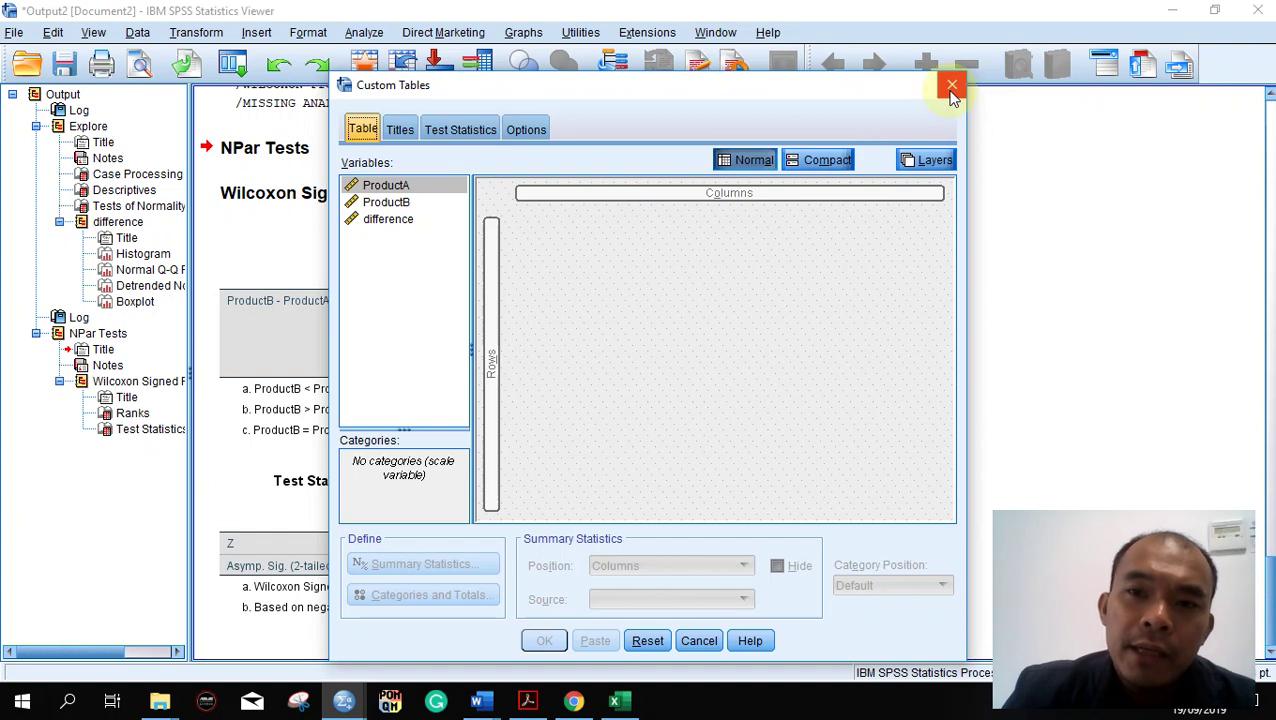
{"action": "left_click", "coordinate": [951, 88]}
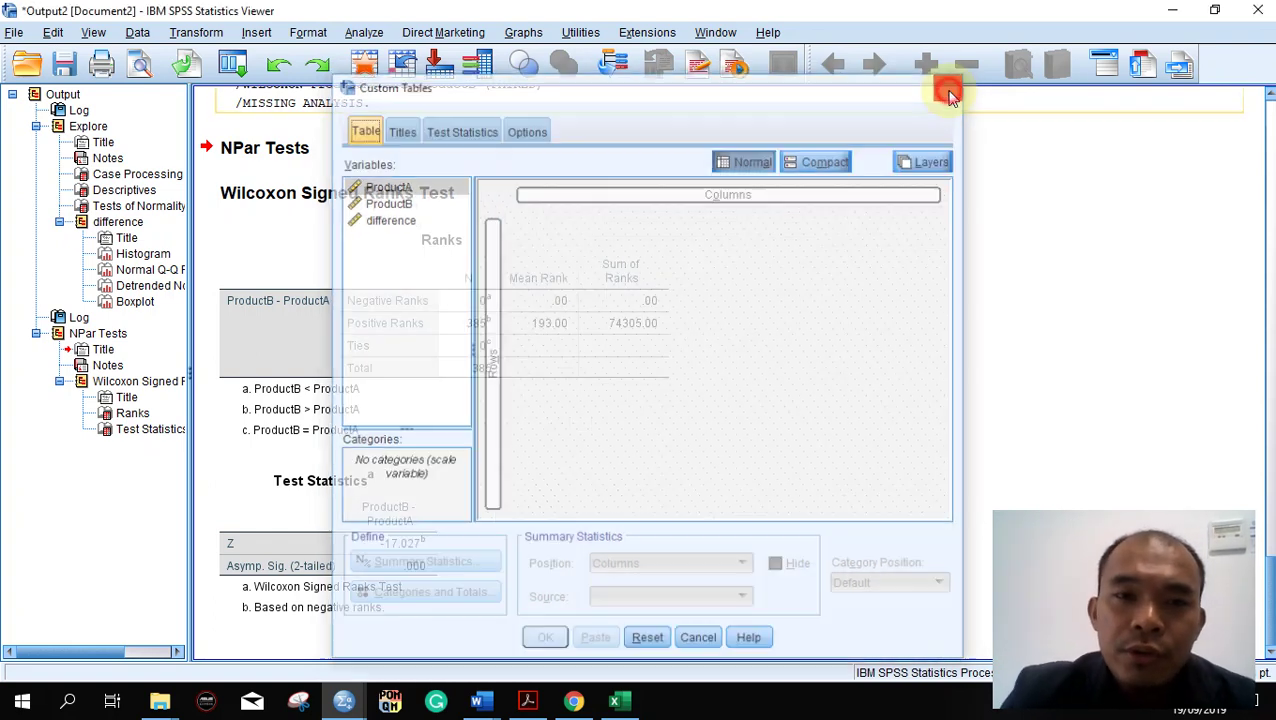
Run Descriptives on ProductA and ProductB, keeping the mean, standard deviation, minimum and maximum options.
{"action": "left_click", "coordinate": [370, 32]}
{"action": "mouse_move", "coordinate": [394, 80]}
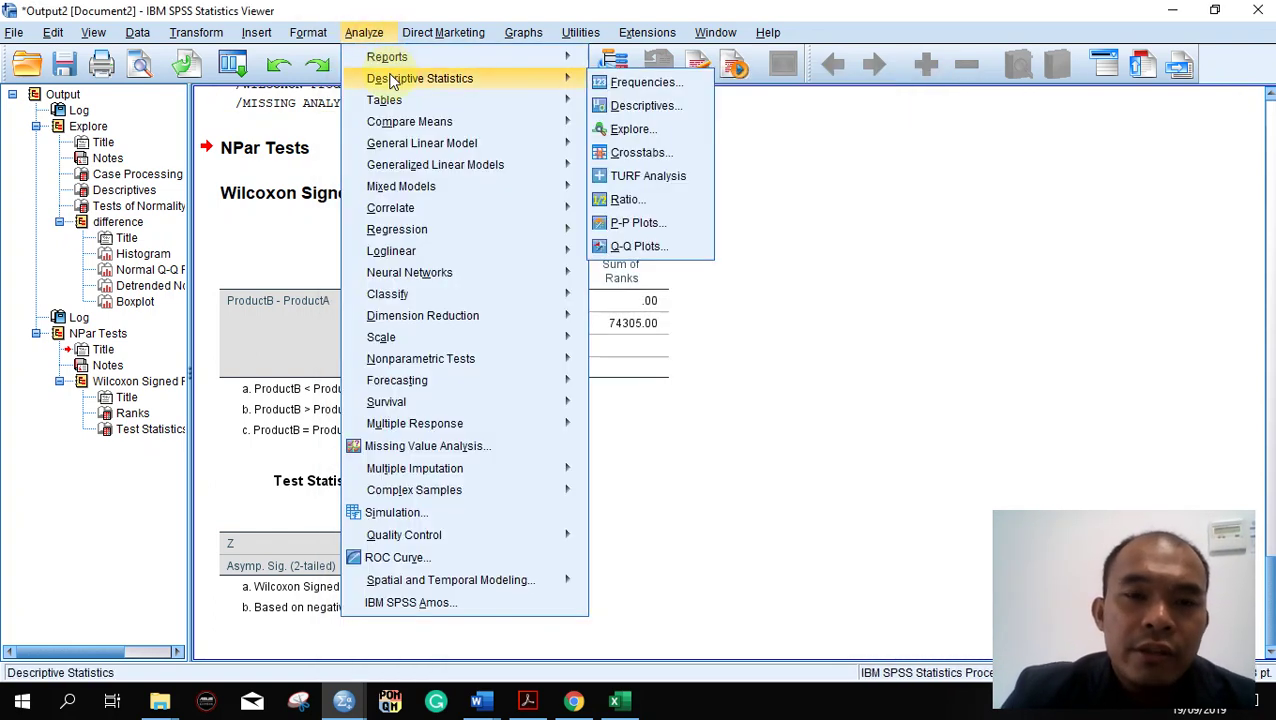
{"action": "left_click", "coordinate": [648, 107]}
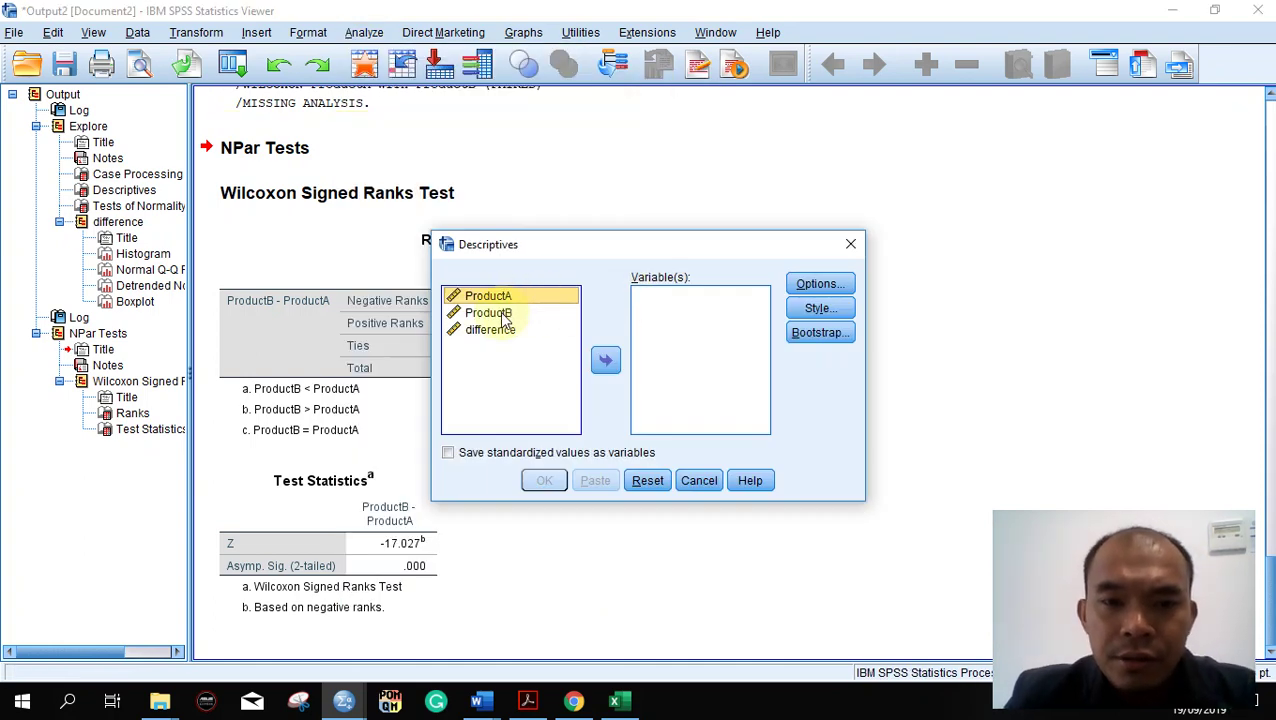
{"action": "left_click", "coordinate": [505, 314], "text": "shift"}
{"action": "left_click", "coordinate": [609, 364]}
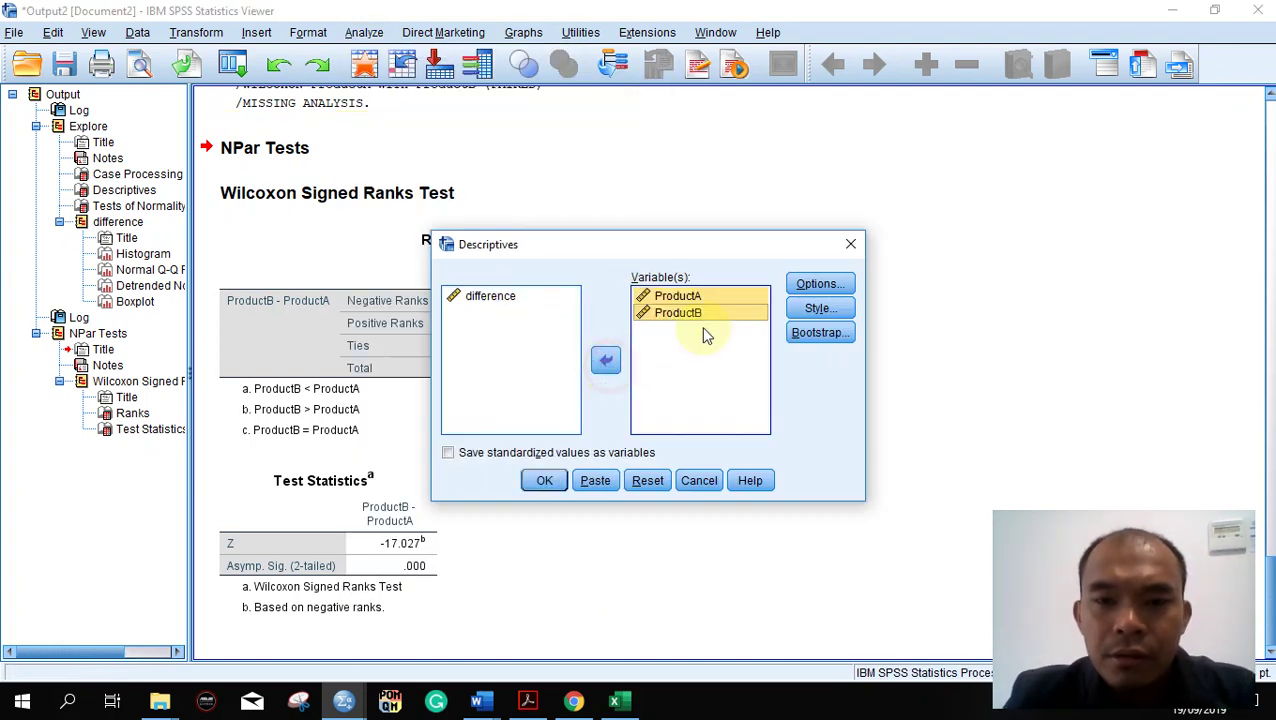
{"action": "left_click", "coordinate": [818, 285]}
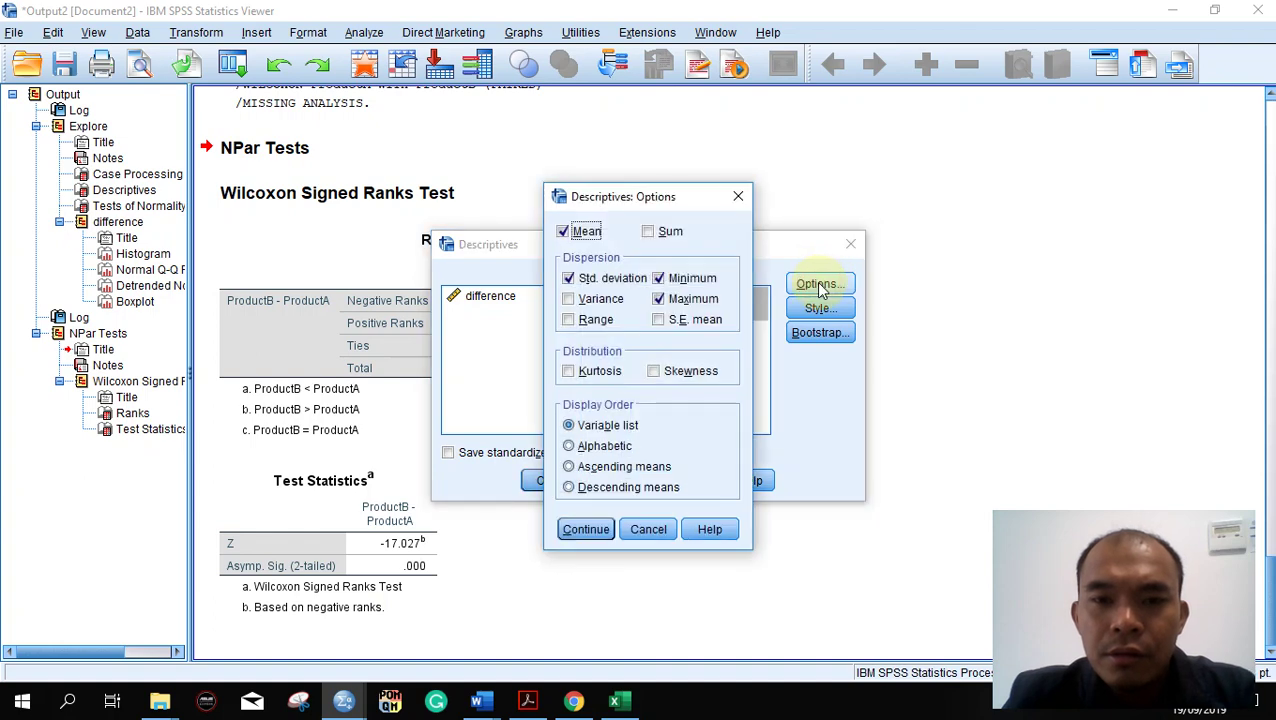
{"action": "left_click", "coordinate": [739, 198]}
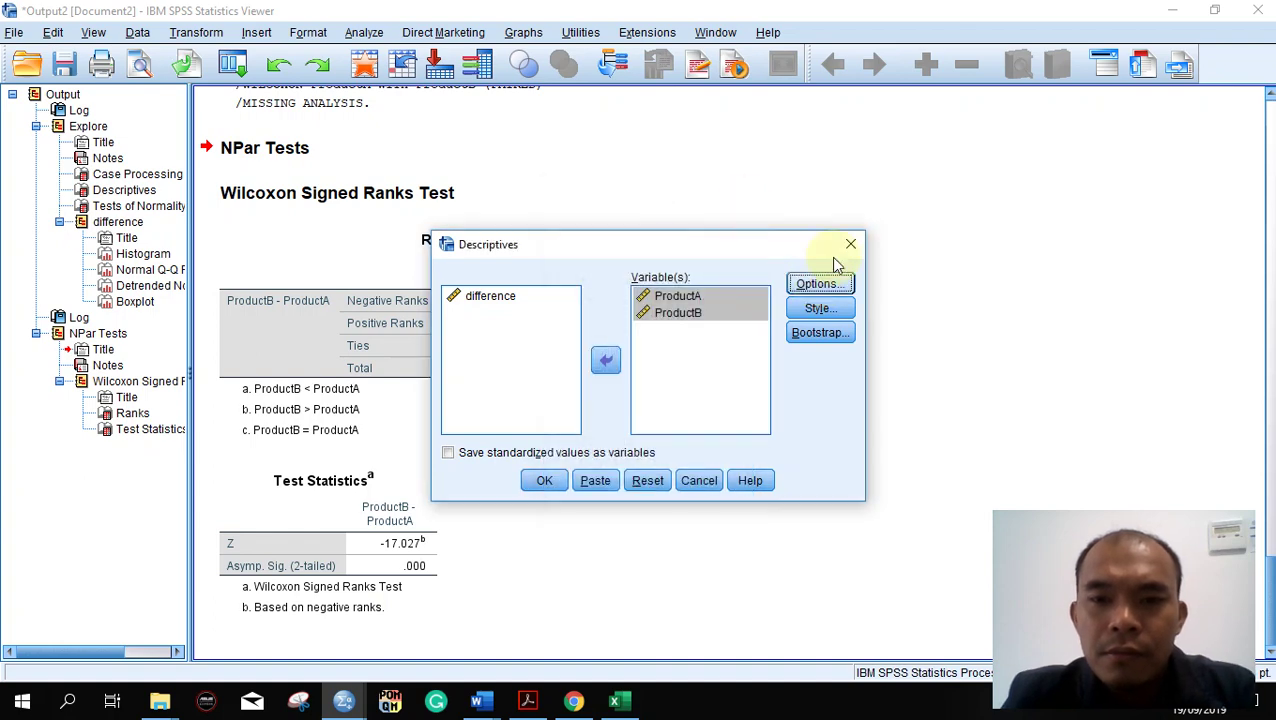
{"action": "left_click", "coordinate": [545, 481]}
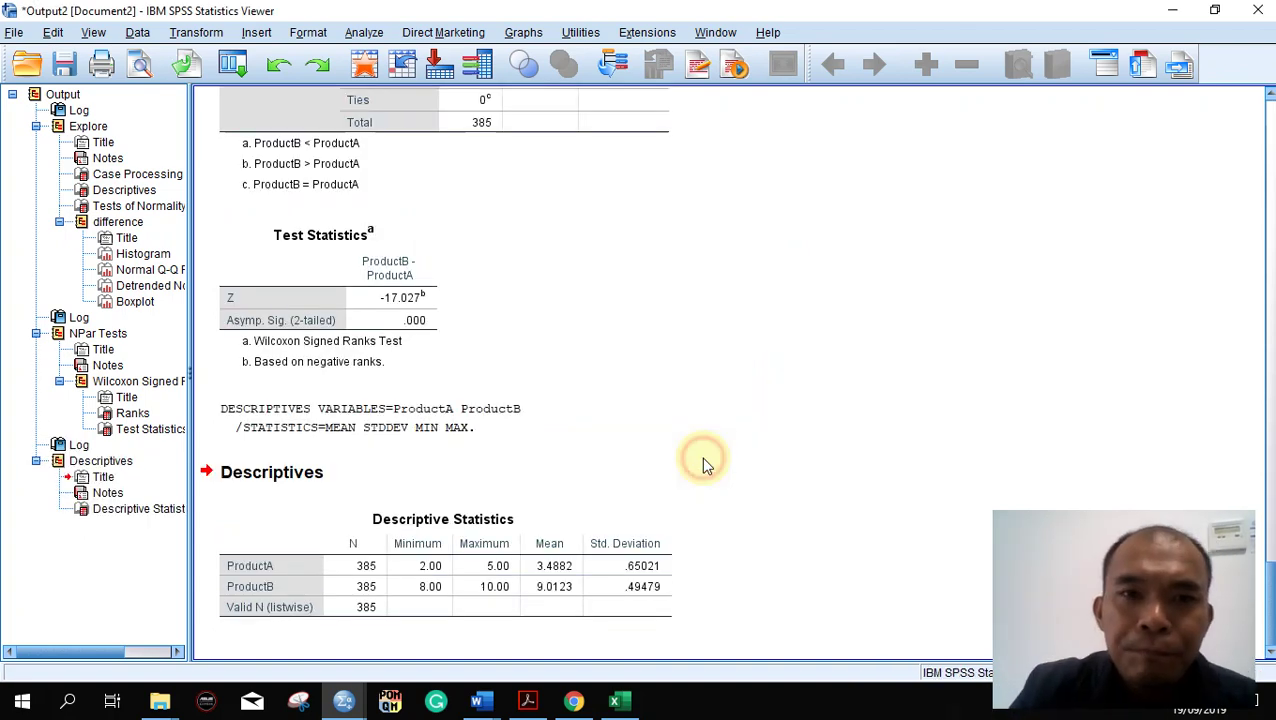
Reset the Explore analysis and set ProductA and ProductB as dependents, keeping Descriptives with a 95% confidence interval.
{"action": "left_click", "coordinate": [364, 33]}
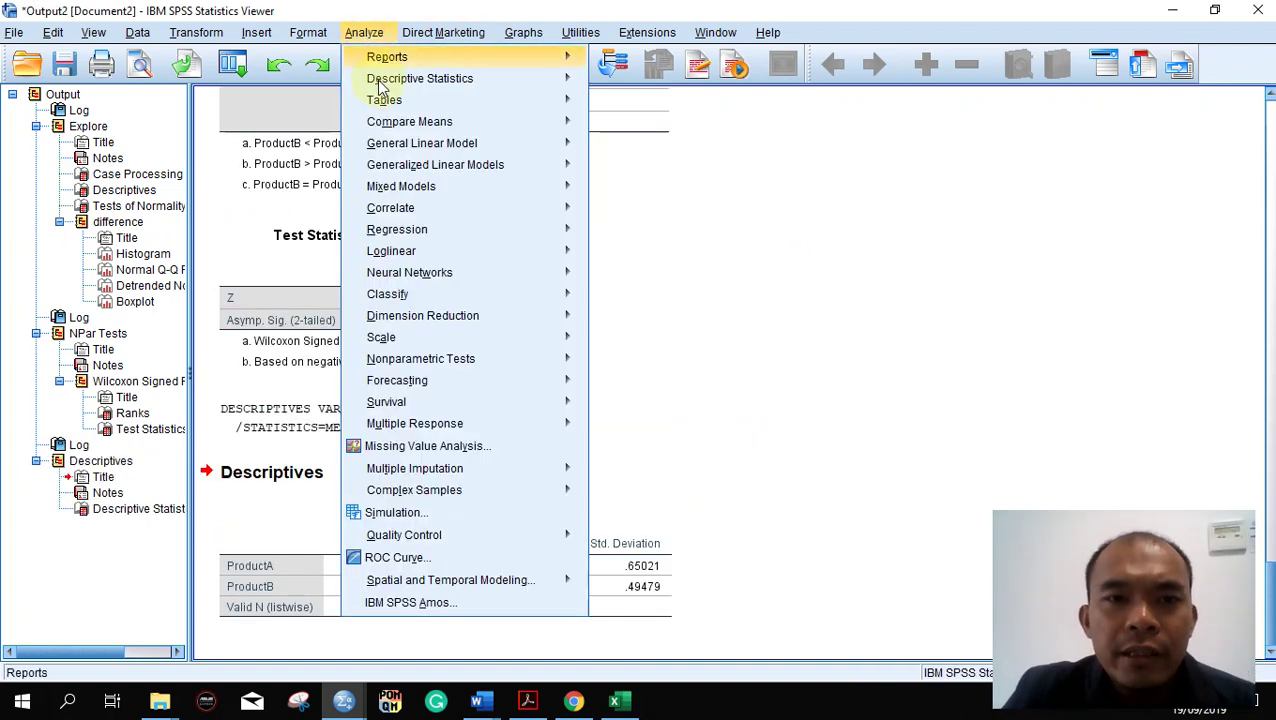
{"action": "mouse_move", "coordinate": [388, 82]}
{"action": "left_click", "coordinate": [622, 129]}
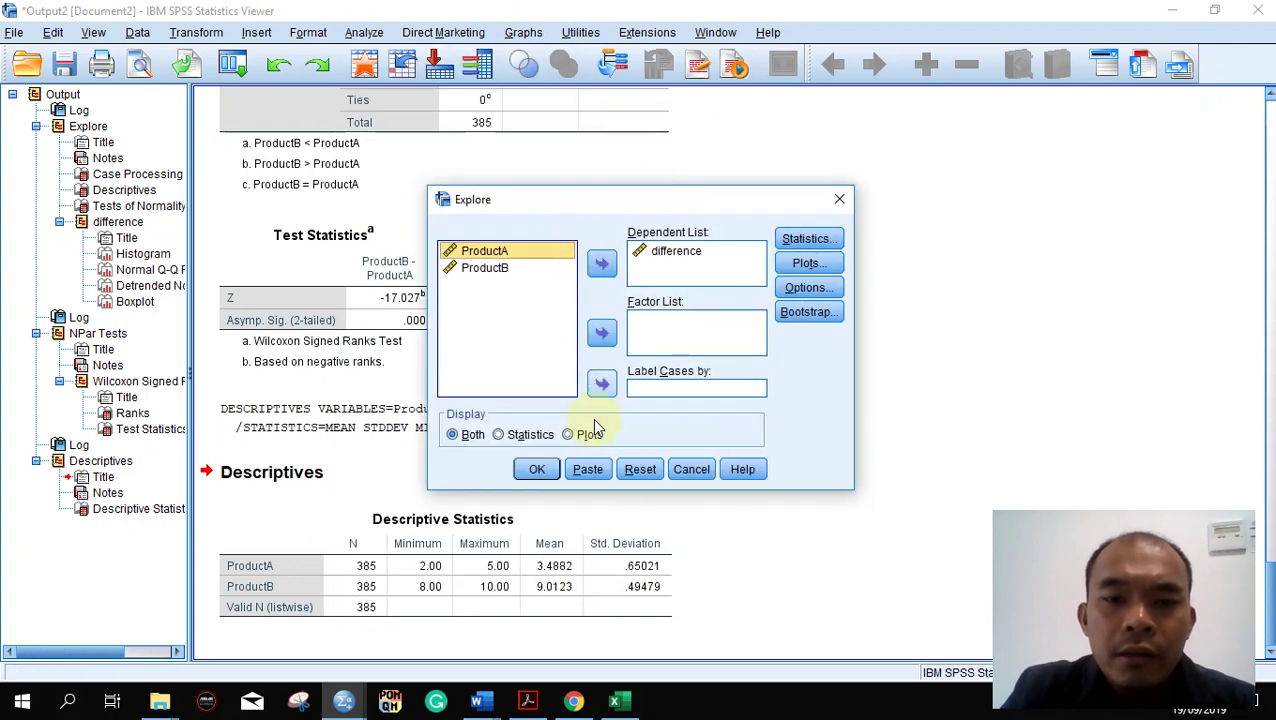
{"action": "left_click", "coordinate": [640, 469]}
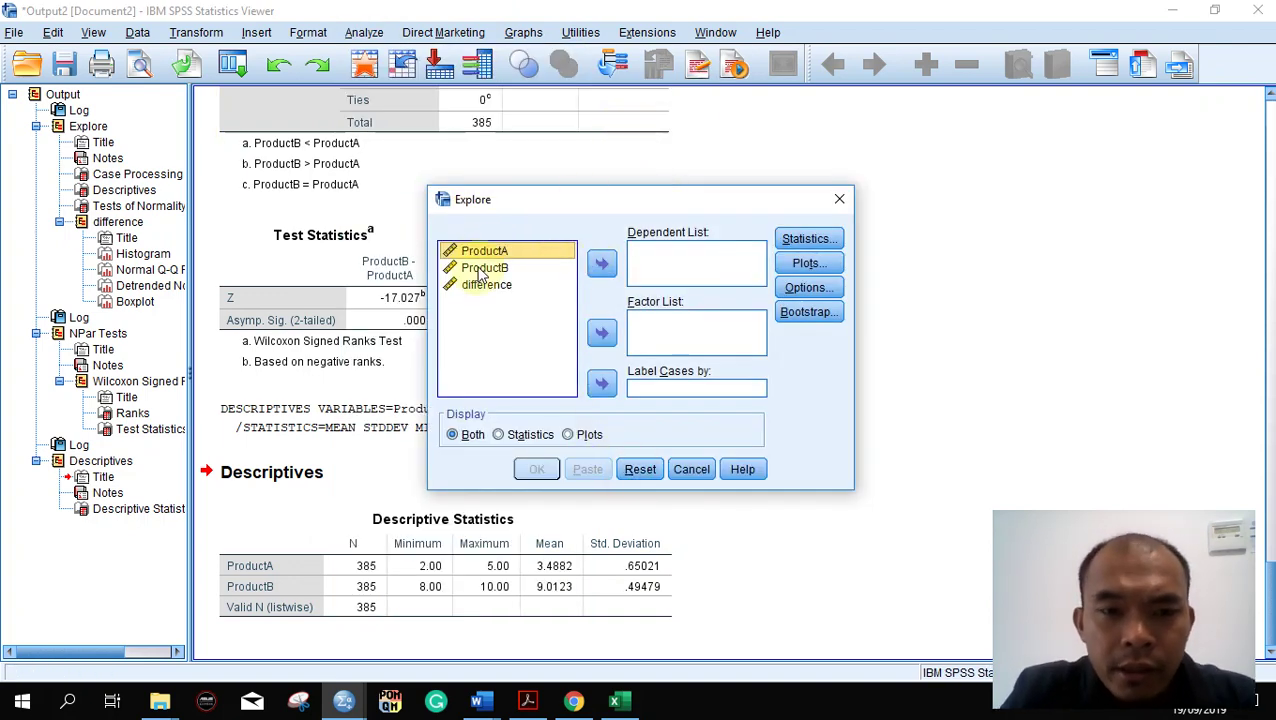
{"action": "left_click", "coordinate": [485, 267]}
{"action": "left_click", "coordinate": [500, 285], "text": "shift"}
{"action": "left_click", "coordinate": [484, 251]}
{"action": "left_click", "coordinate": [505, 268], "text": "shift"}
{"action": "left_click", "coordinate": [601, 263]}
{"action": "left_click", "coordinate": [791, 241]}
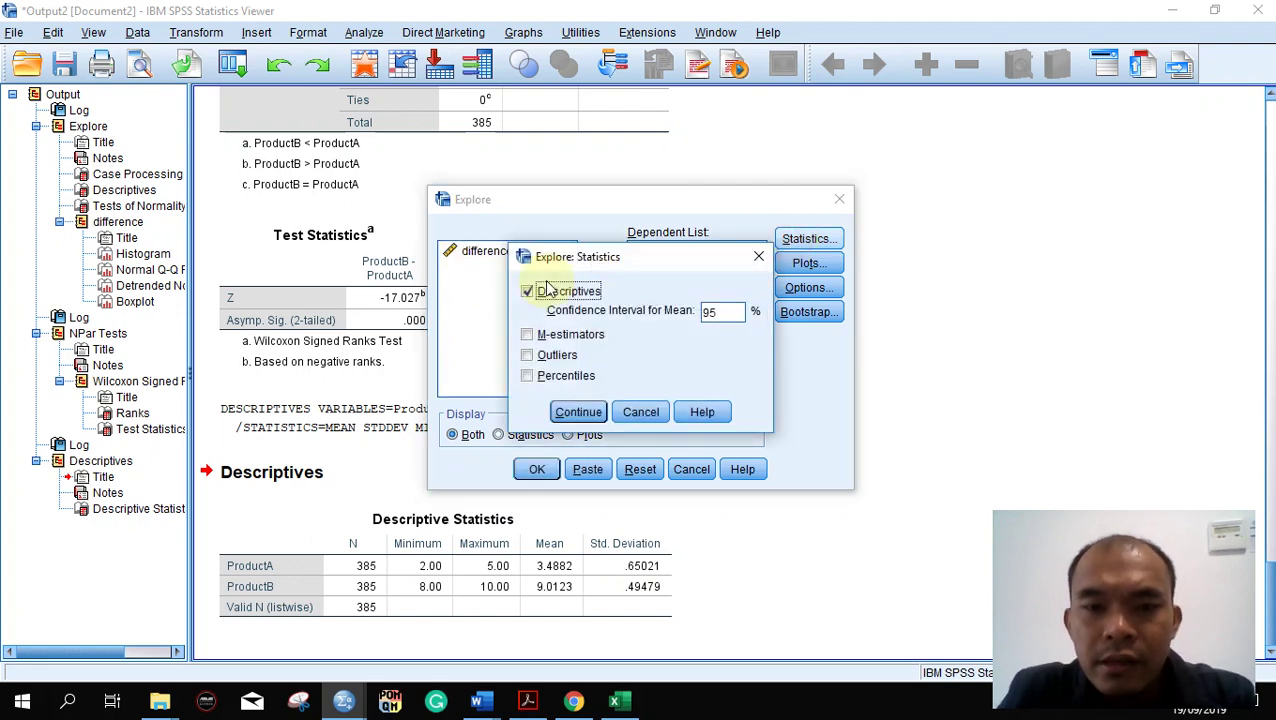
{"action": "left_click", "coordinate": [576, 411]}
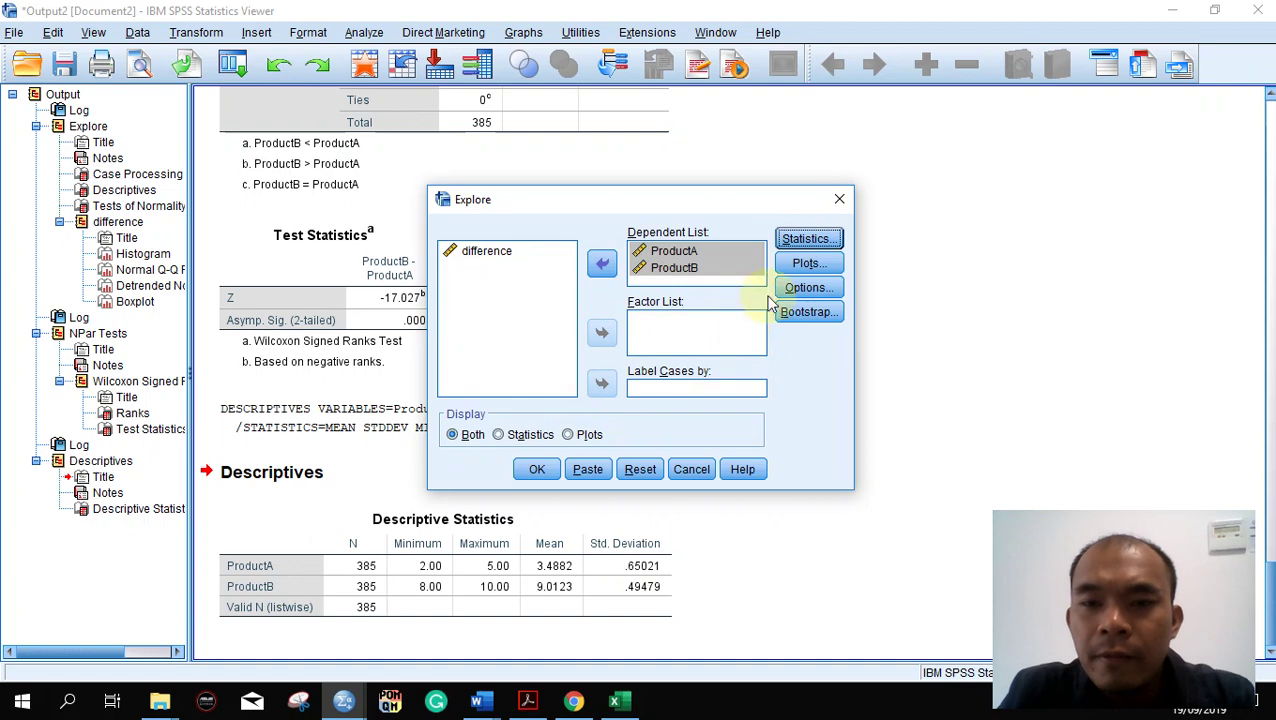
Turn off the boxplots, stem-and-leaf and histogram plots and run Explore for ProductA and ProductB.
{"action": "left_click", "coordinate": [803, 264]}
{"action": "left_click", "coordinate": [680, 252]}
{"action": "left_click", "coordinate": [681, 273]}
{"action": "left_click", "coordinate": [683, 275]}
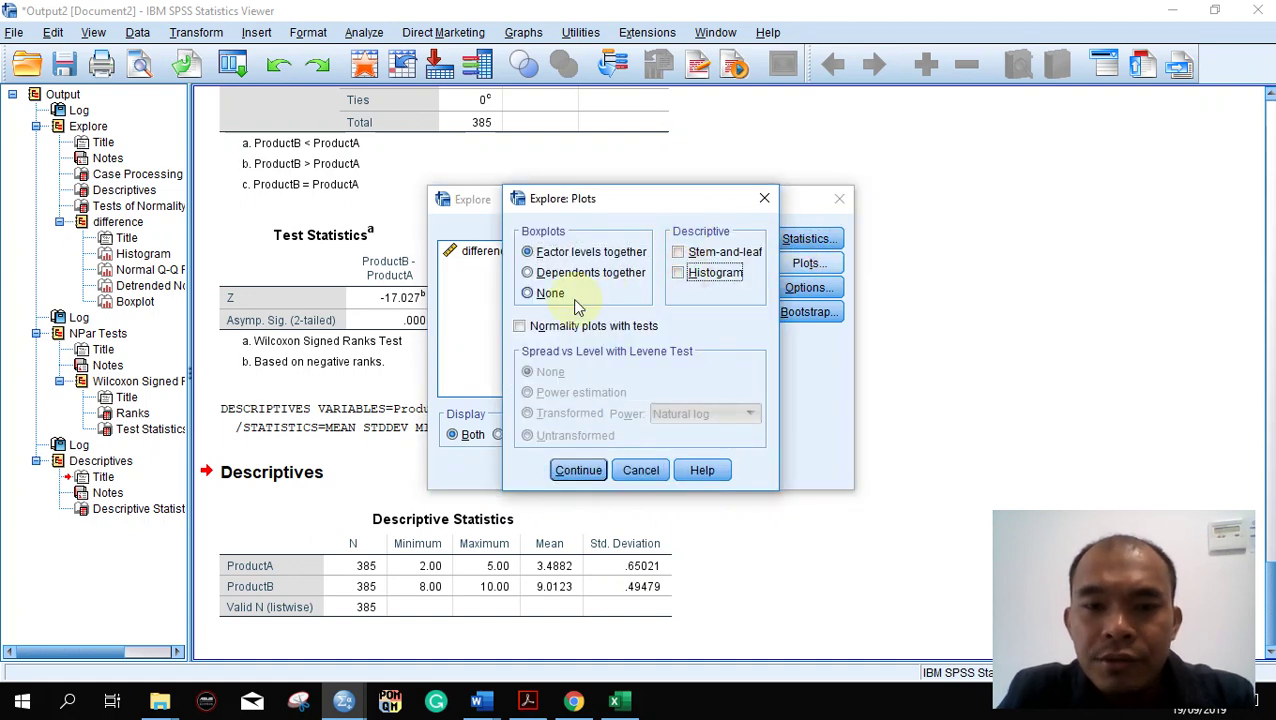
{"action": "left_click", "coordinate": [578, 470]}
{"action": "left_click", "coordinate": [800, 241]}
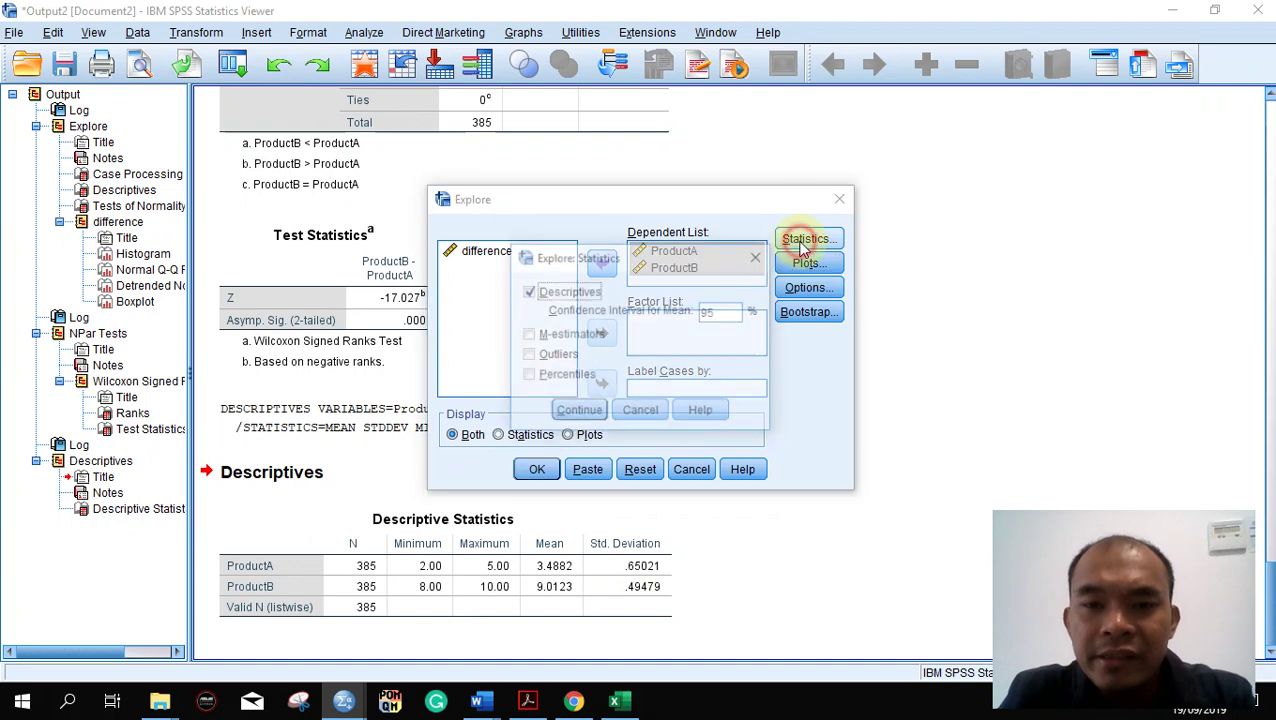
{"action": "left_click", "coordinate": [580, 412]}
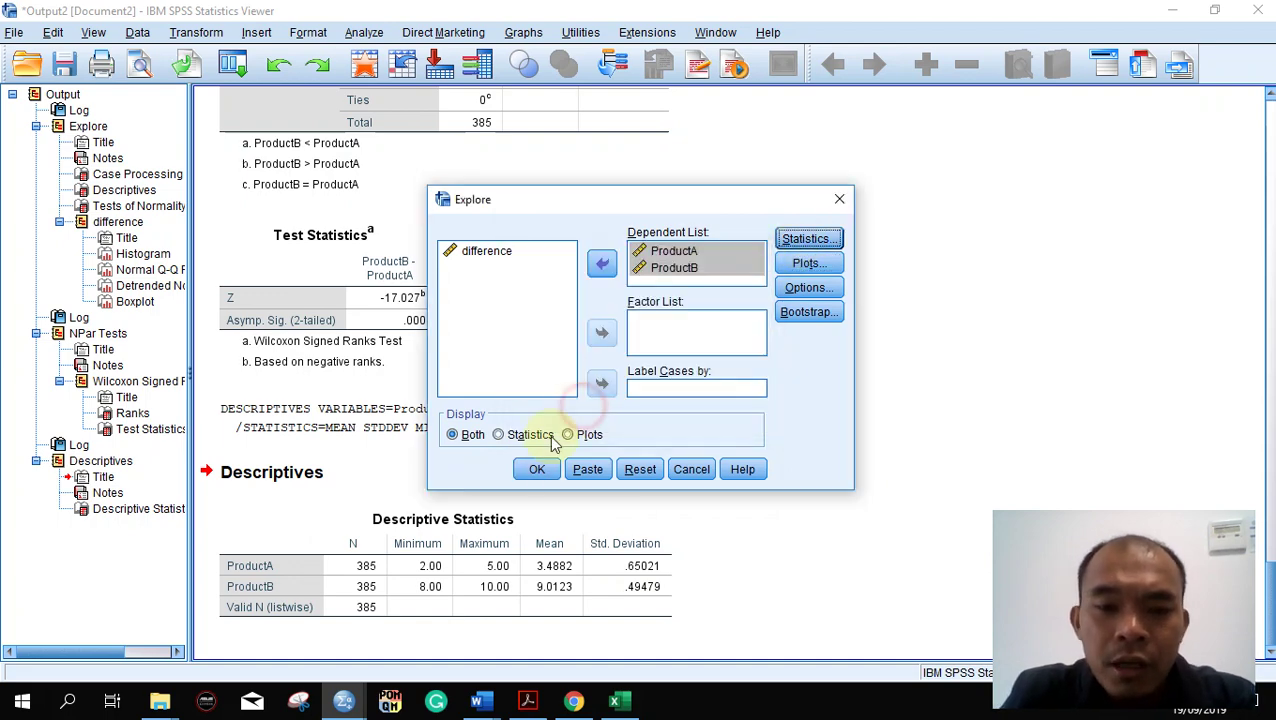
{"action": "left_click", "coordinate": [541, 469]}
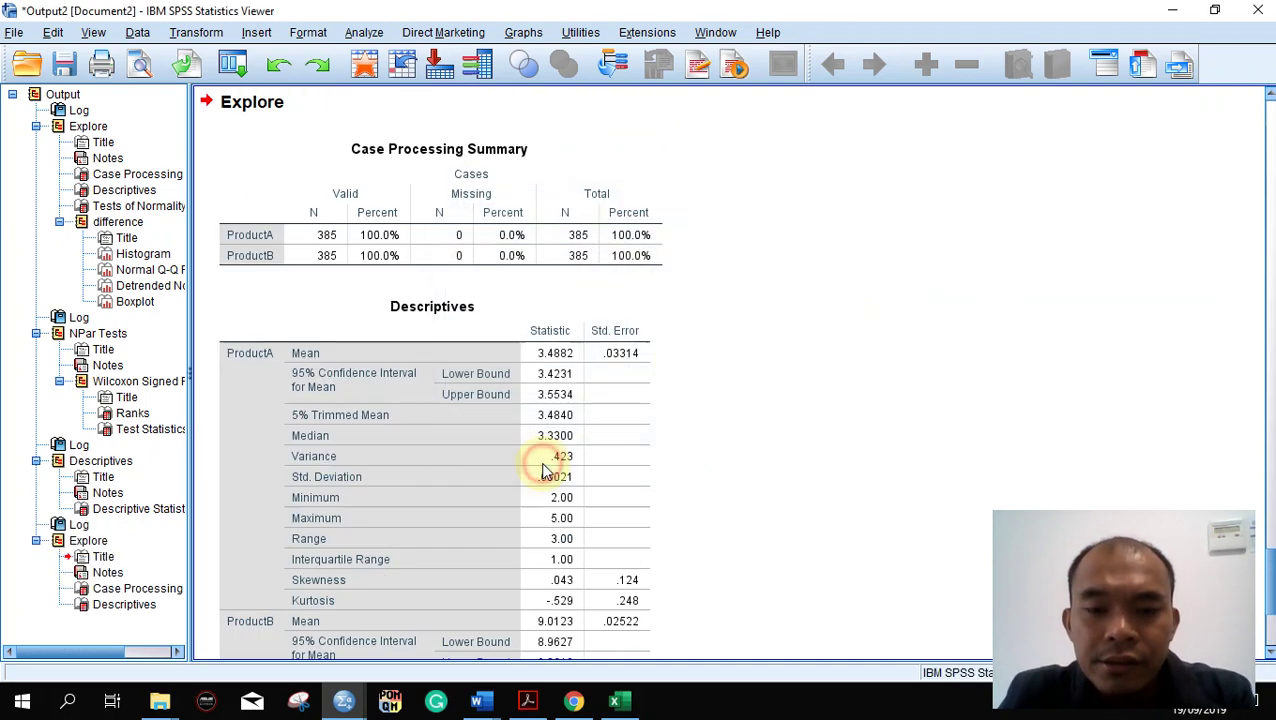
Examine the medians of ProductA and ProductB in the Explore Descriptives table.
{"action": "scroll", "coordinate": [783, 470], "scroll_direction": "down", "scroll_amount": 3}
{"action": "left_click", "coordinate": [590, 320]}
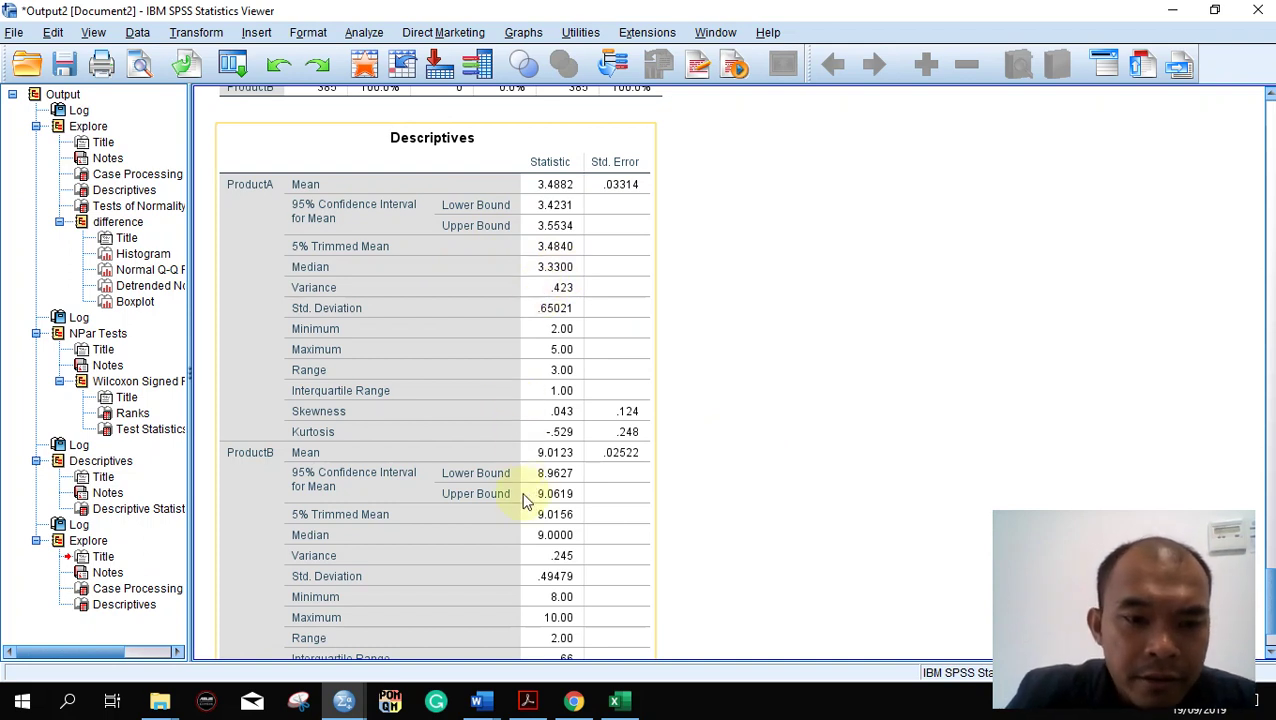
{"action": "left_click", "coordinate": [760, 540]}
{"action": "left_click", "coordinate": [620, 550]}
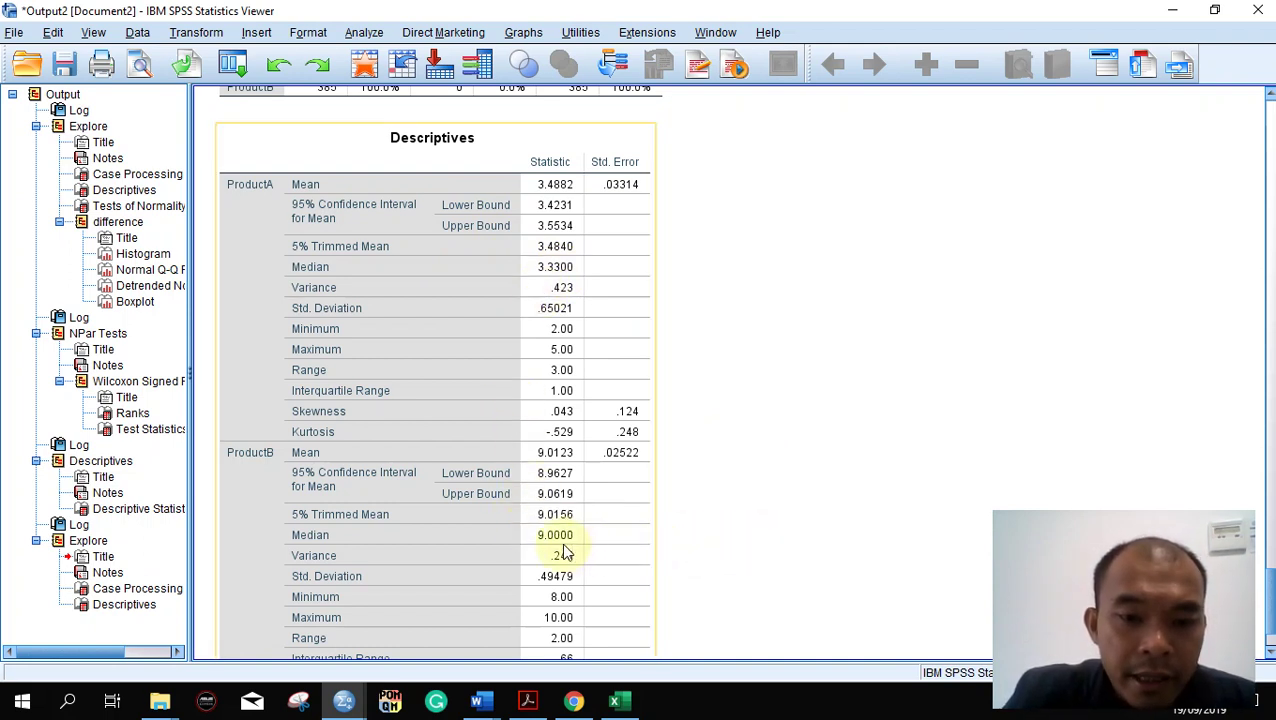
{"action": "left_click", "coordinate": [723, 501]}
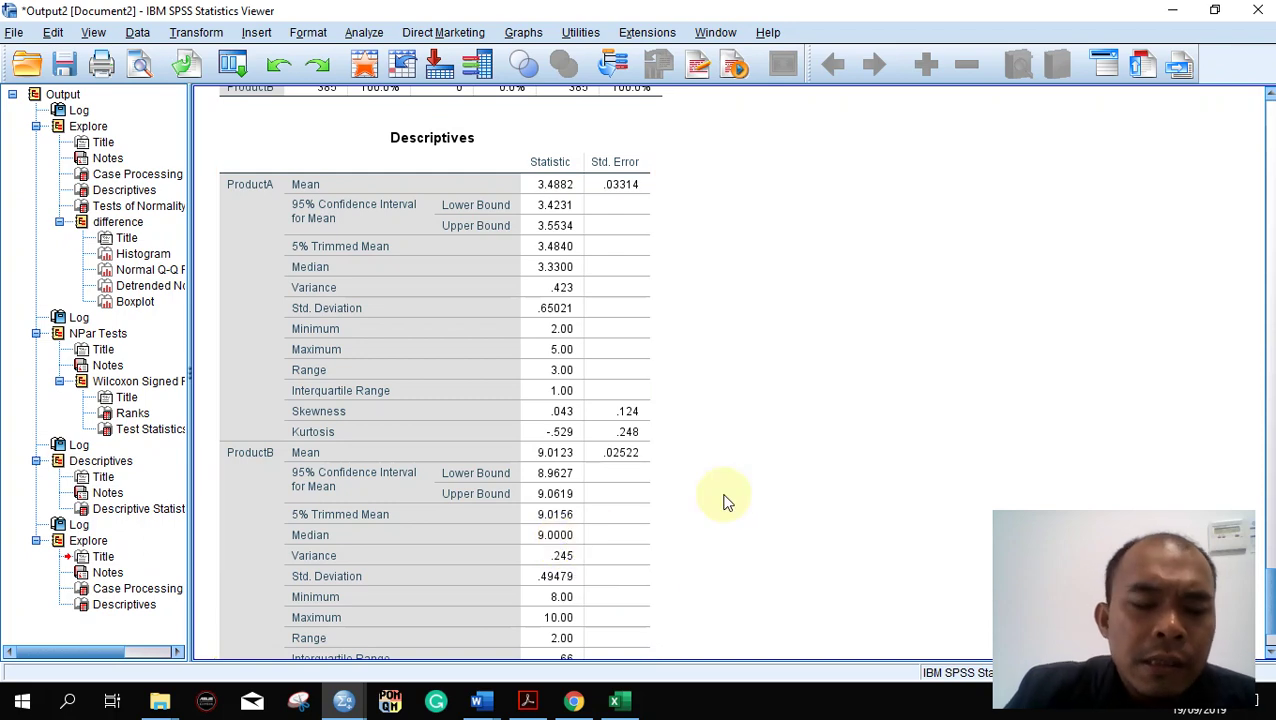
Review the Wilcoxon Signed Ranks output, checking the Ranks table and the asymptotic significance in the Test Statistics table.
{"action": "scroll", "coordinate": [728, 500], "scroll_direction": "up", "scroll_amount": 3}
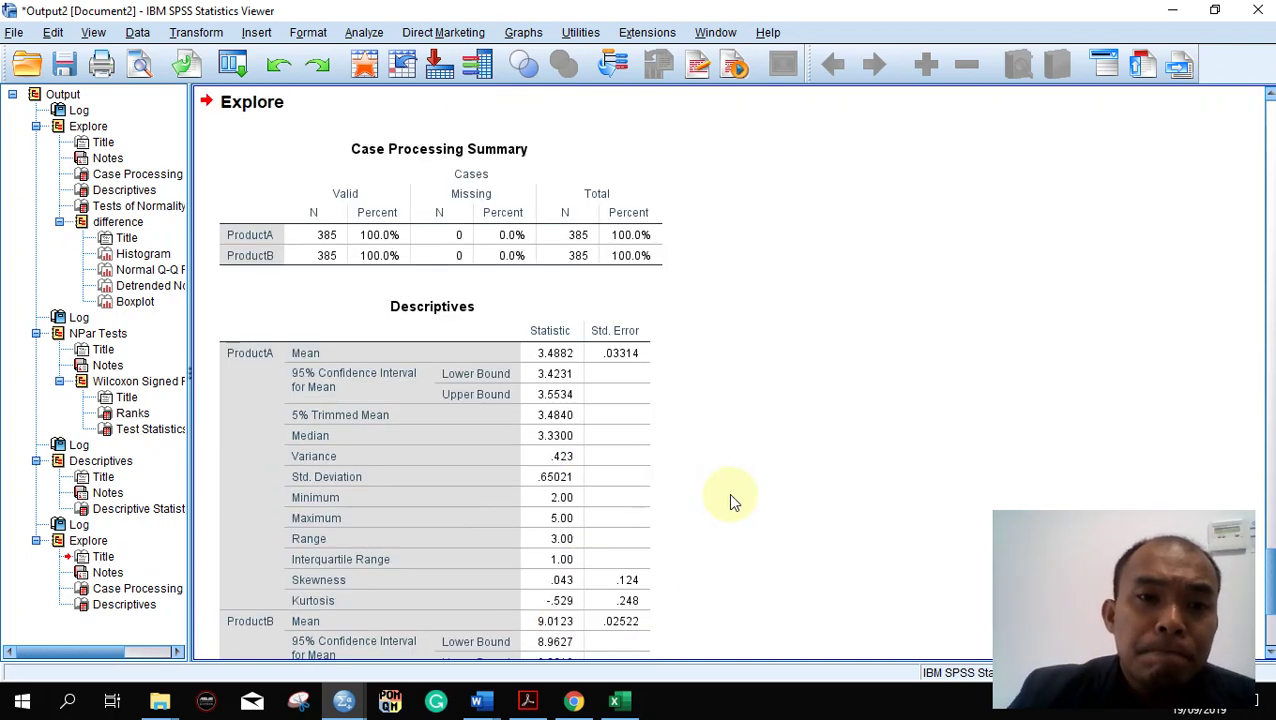
{"action": "scroll", "coordinate": [730, 500], "scroll_direction": "up", "scroll_amount": 6}
{"action": "scroll", "coordinate": [730, 500], "scroll_direction": "up", "scroll_amount": 5}
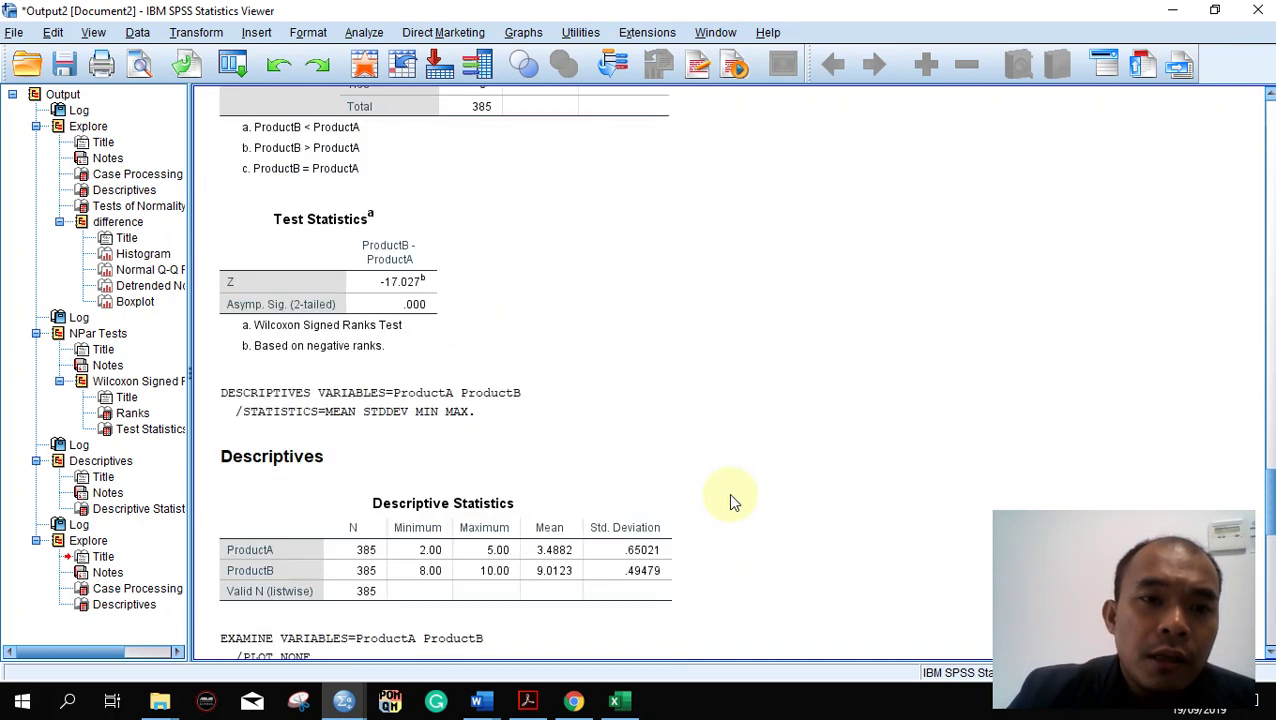
{"action": "scroll", "coordinate": [730, 500], "scroll_direction": "up", "scroll_amount": 6}
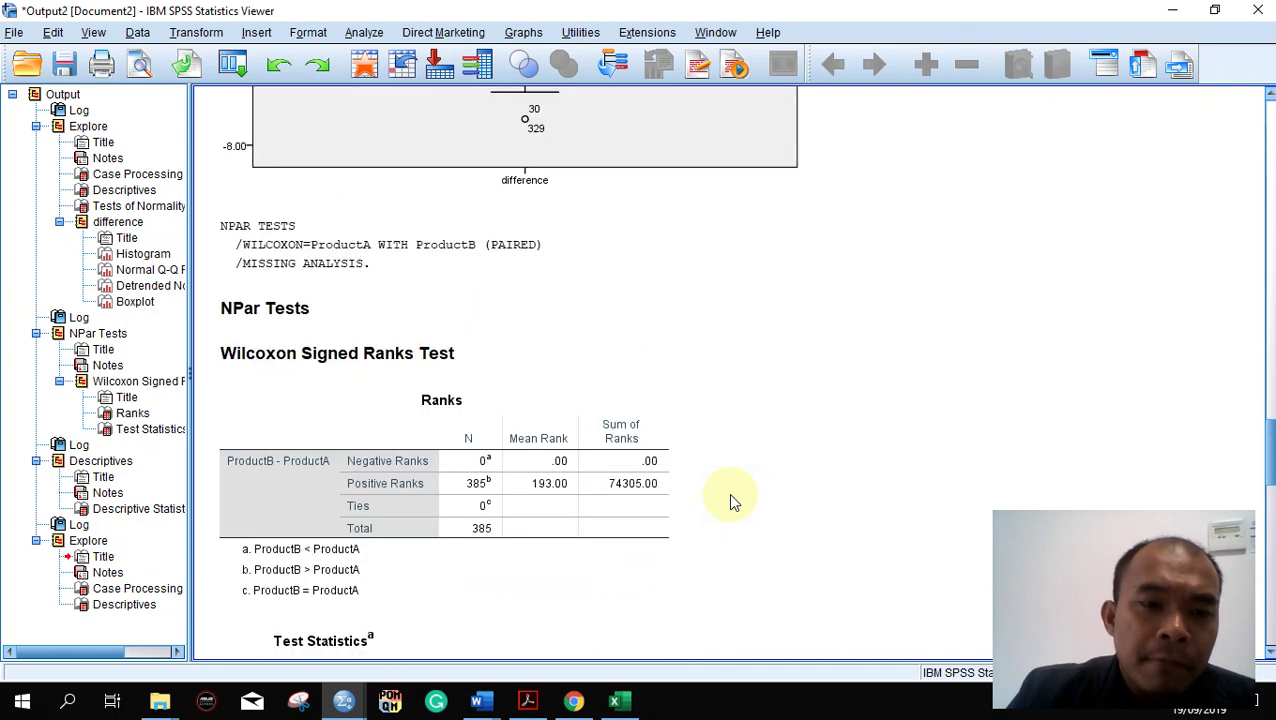
{"action": "scroll", "coordinate": [730, 500], "scroll_direction": "down", "scroll_amount": 1}
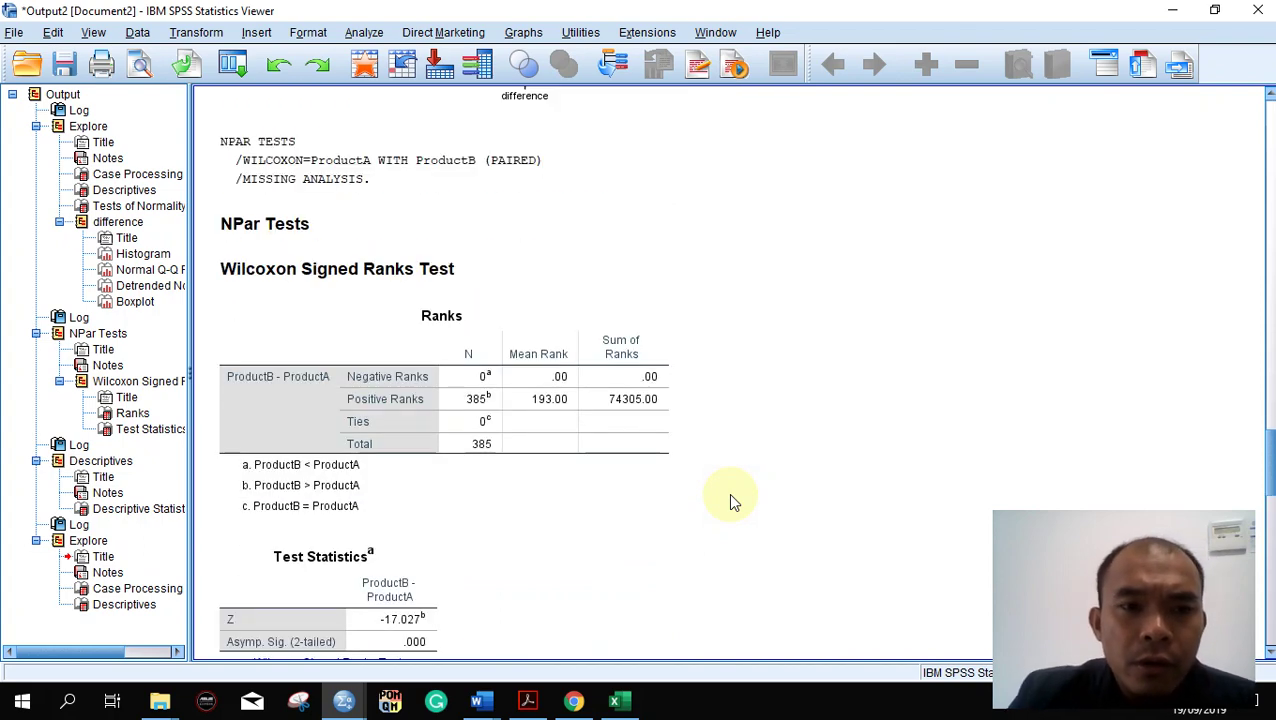
{"action": "scroll", "coordinate": [730, 500], "scroll_direction": "down", "scroll_amount": 2}
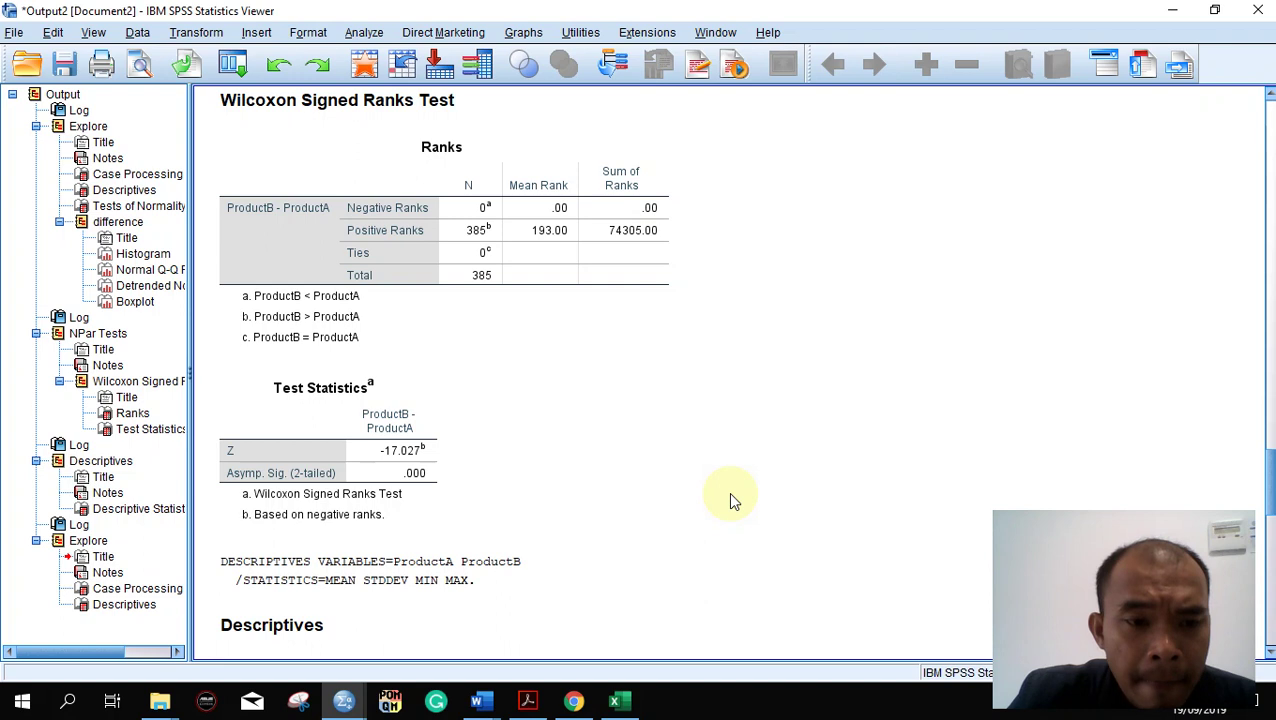
{"action": "left_click", "coordinate": [418, 474]}
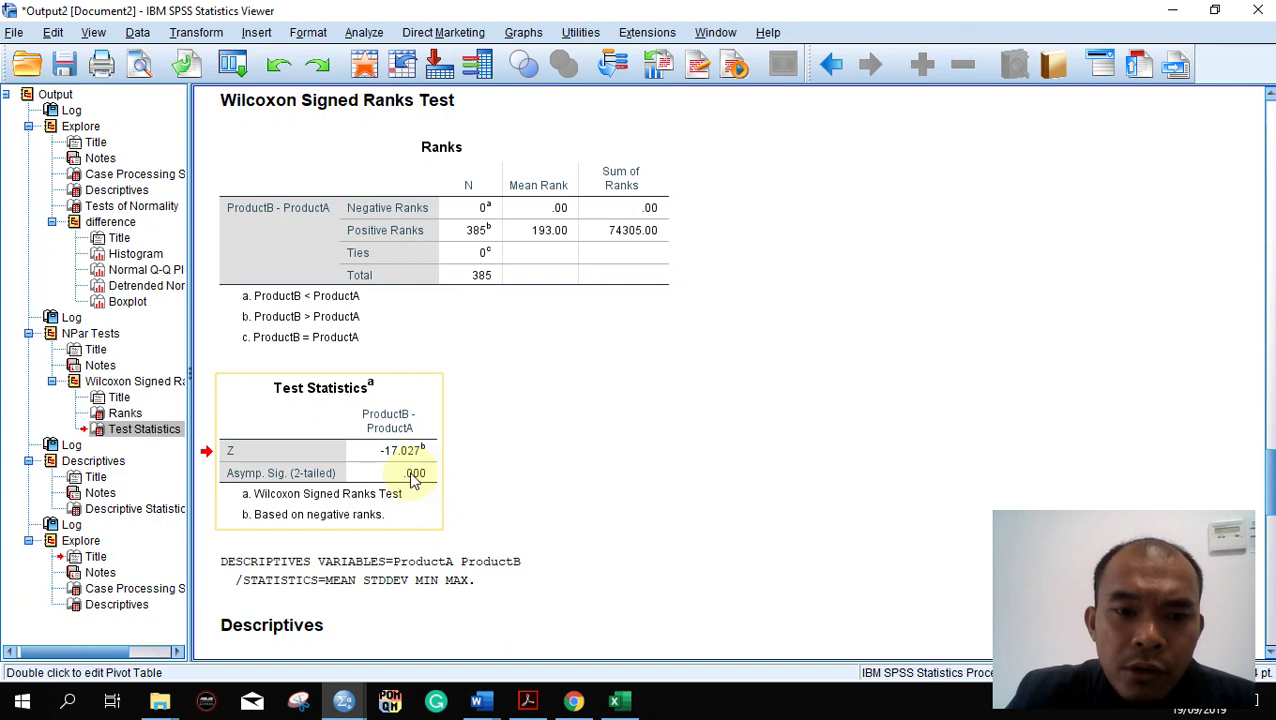
{"action": "scroll", "coordinate": [588, 522], "scroll_direction": "down", "scroll_amount": 4}
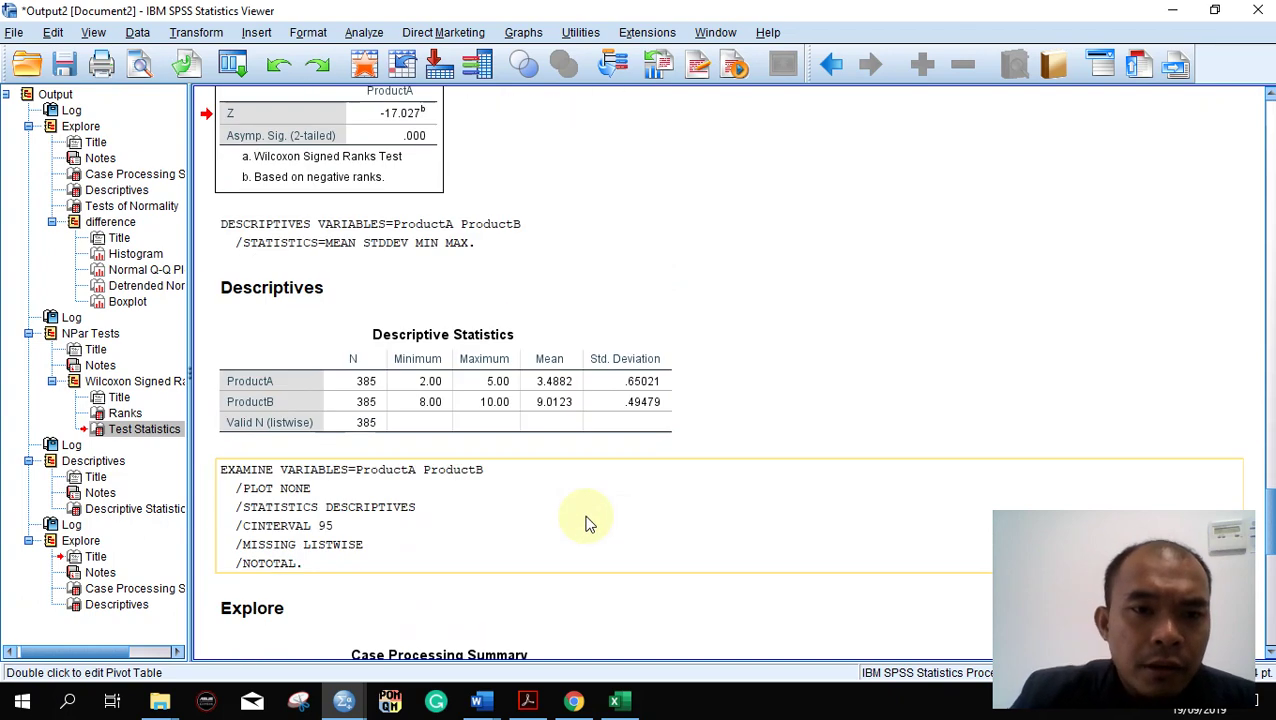
{"action": "scroll", "coordinate": [588, 522], "scroll_direction": "up", "scroll_amount": 3}
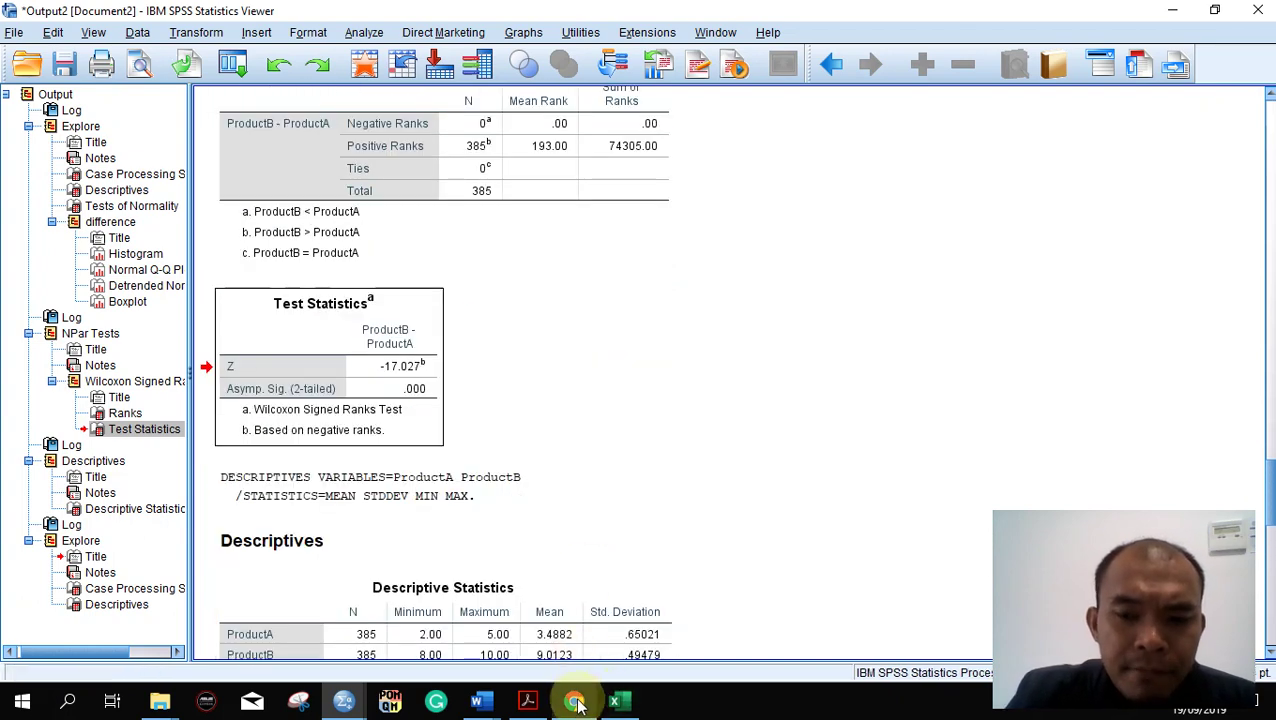
Read the t-Tests significance rules in the Guidelines Word document, and return to the Explore Descriptives table in SPSS.
{"action": "mouse_move", "coordinate": [495, 705]}
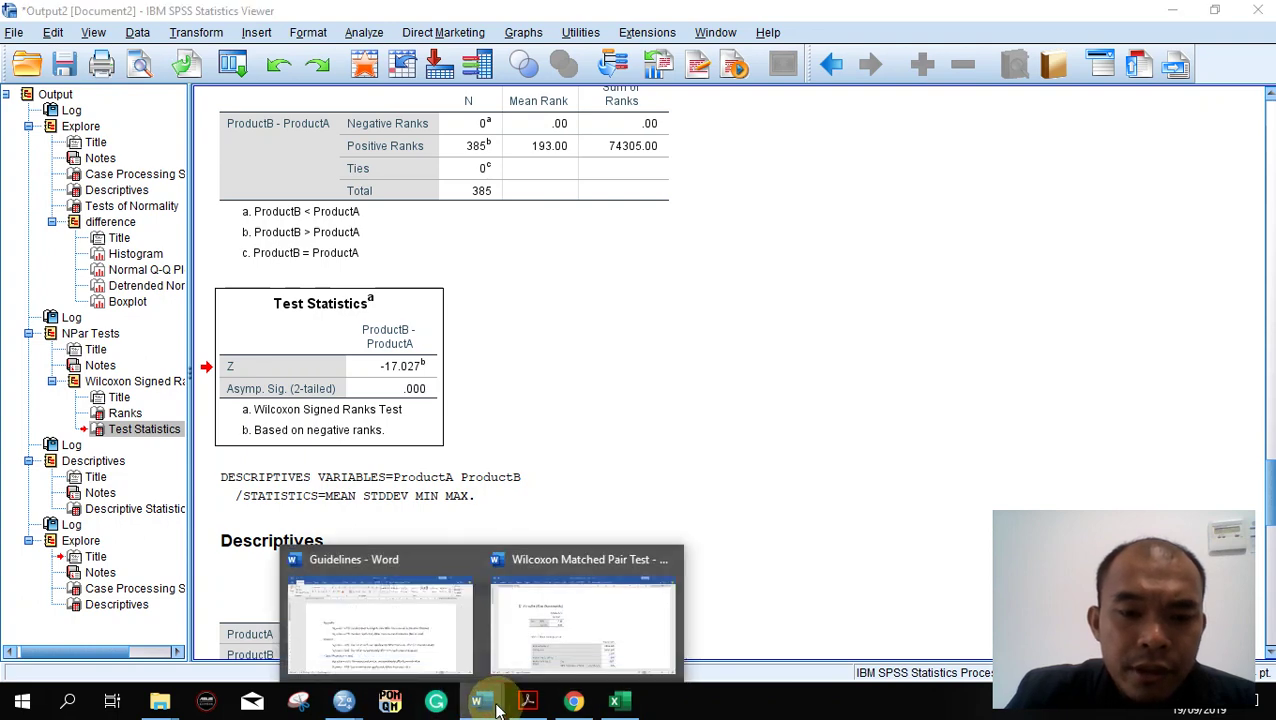
{"action": "left_click", "coordinate": [393, 644]}
{"action": "scroll", "coordinate": [510, 545], "scroll_direction": "down", "scroll_amount": 2}
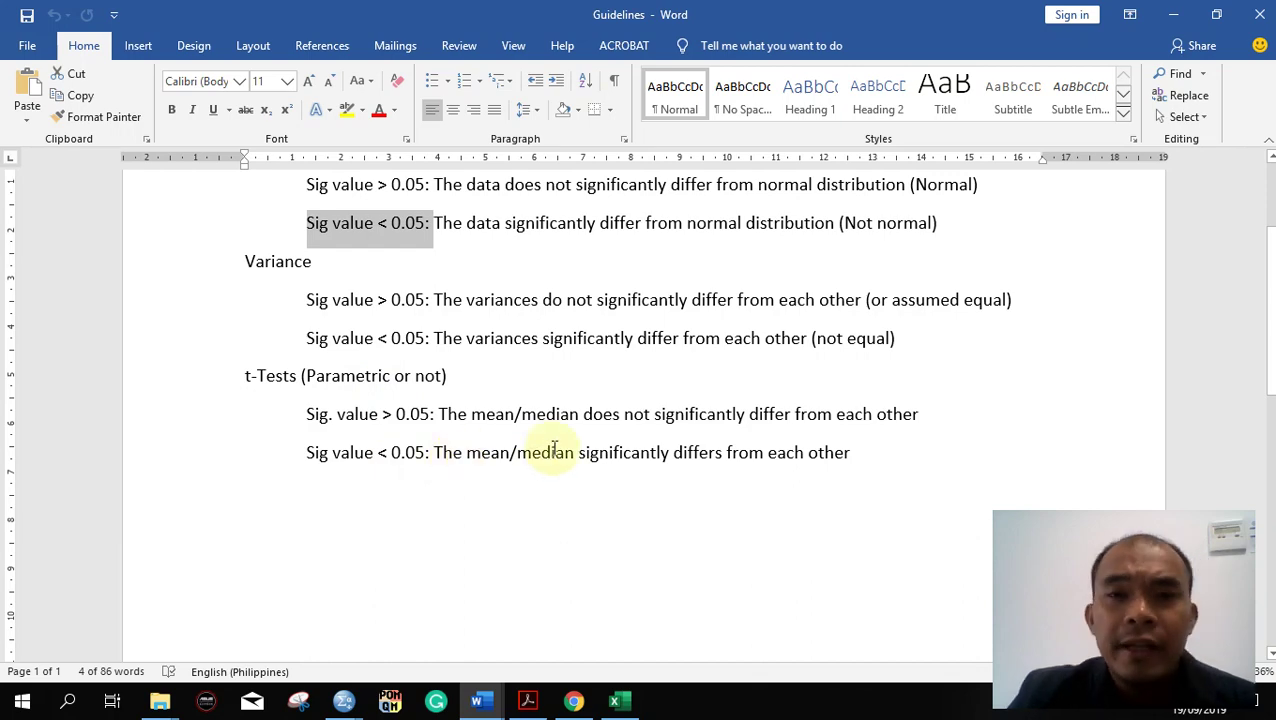
{"action": "left_click", "coordinate": [1171, 16]}
{"action": "scroll", "coordinate": [637, 425], "scroll_direction": "down", "scroll_amount": 15}
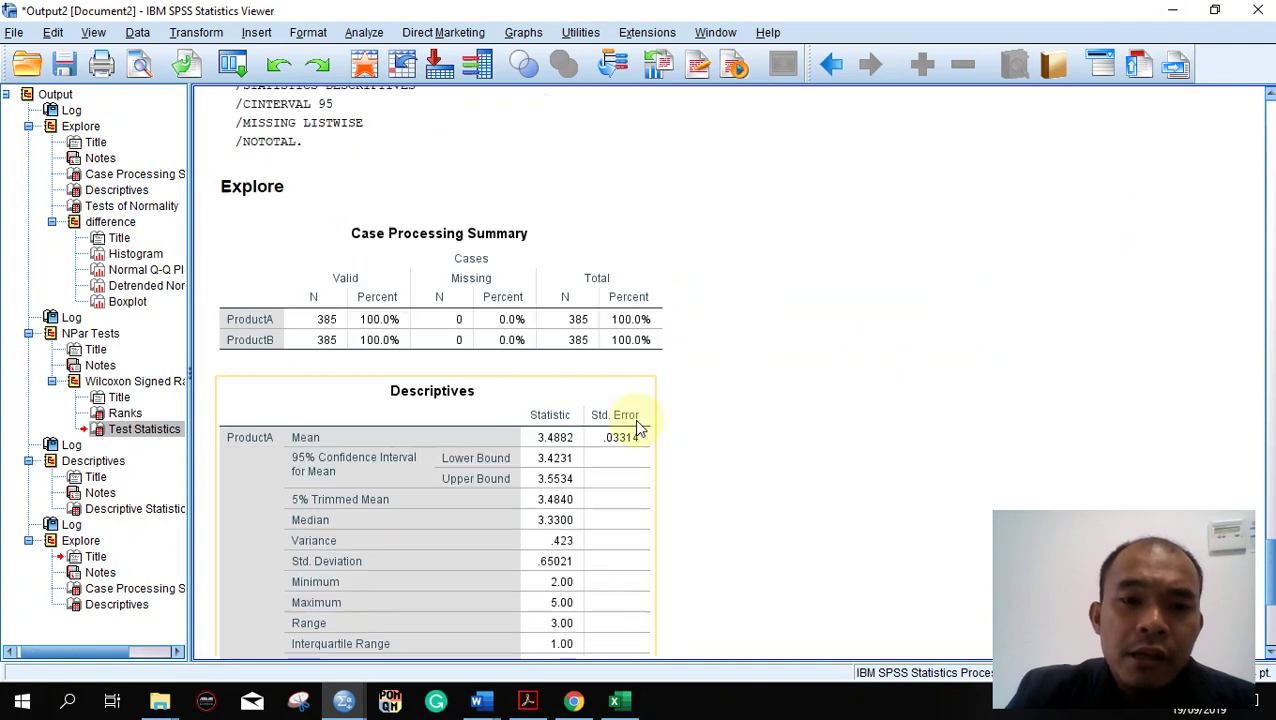
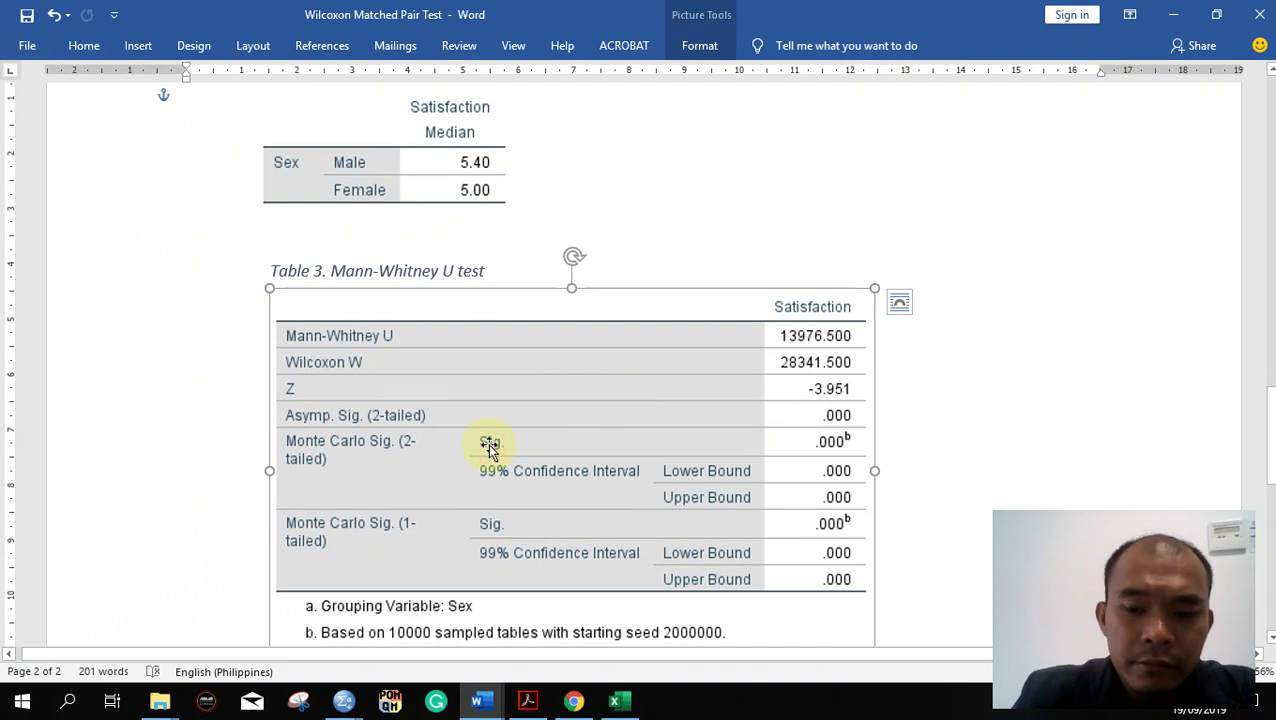
Delete the old Mann-Whitney U and Sex median table pictures from the non-parametric results section.
{"action": "left_click", "coordinate": [411, 186]}
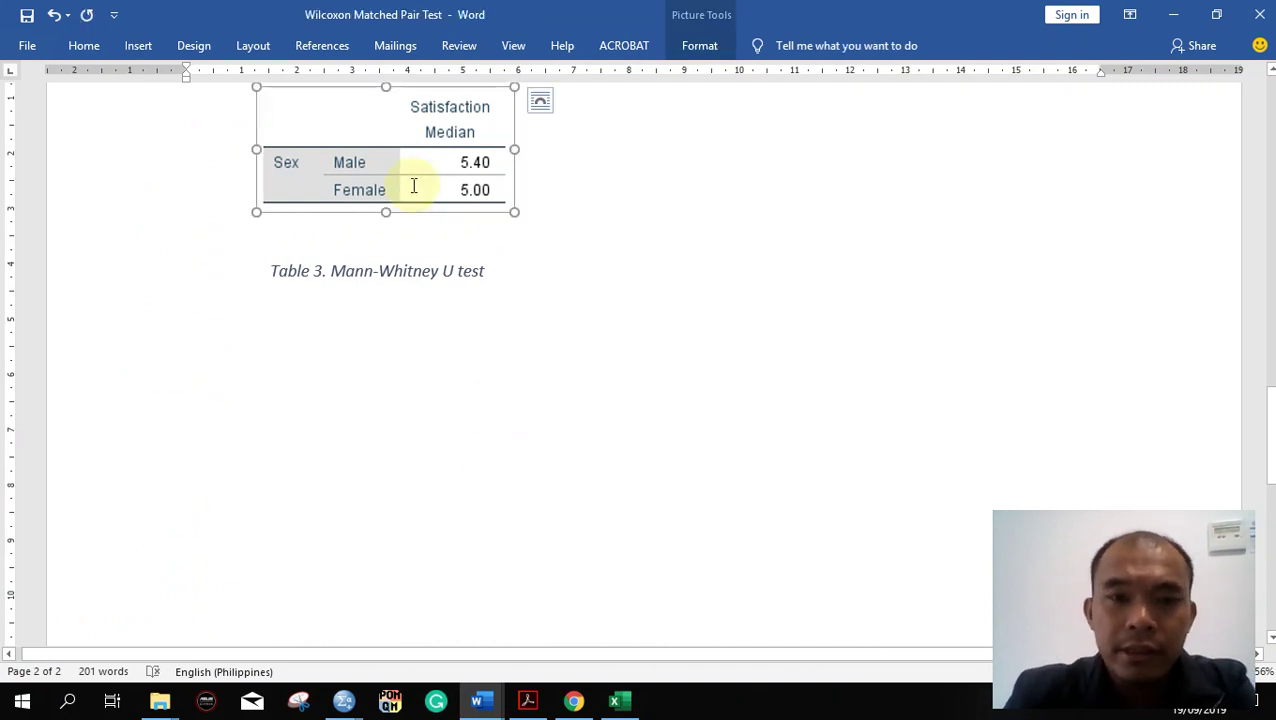
{"action": "key", "text": "Delete"}
{"action": "scroll", "coordinate": [414, 200], "scroll_direction": "up", "scroll_amount": 3}
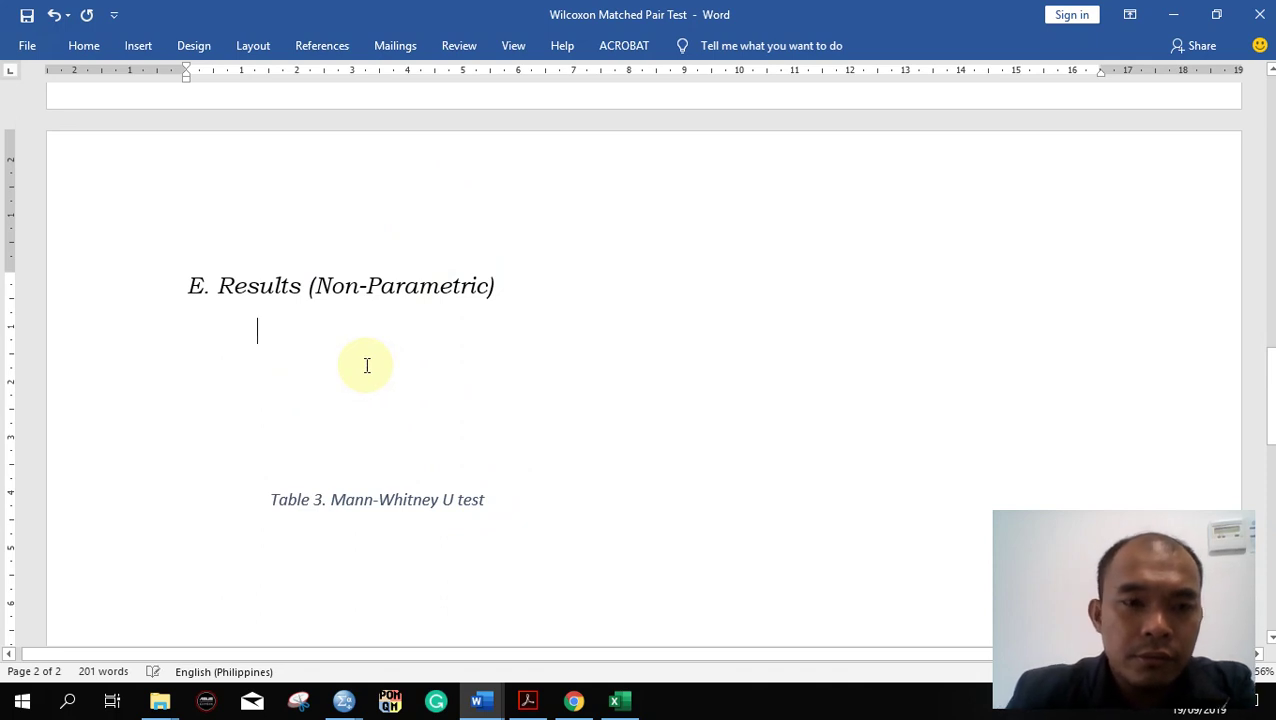
Move the Table 3 caption up beneath the Results (Non-Parametric) heading and undo the unwanted paste of data values.
{"action": "left_click", "coordinate": [306, 499]}
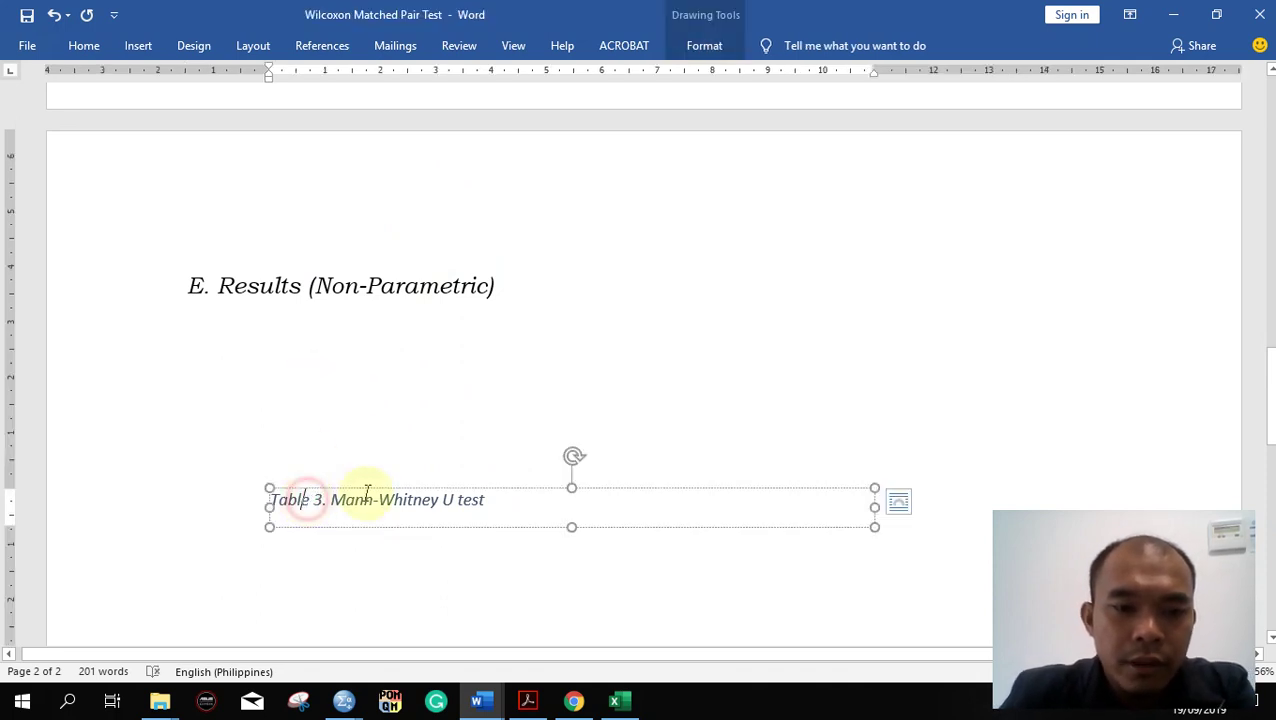
{"action": "left_click_drag", "start_coordinate": [370, 490], "coordinate": [370, 342]}
{"action": "left_click", "coordinate": [318, 422]}
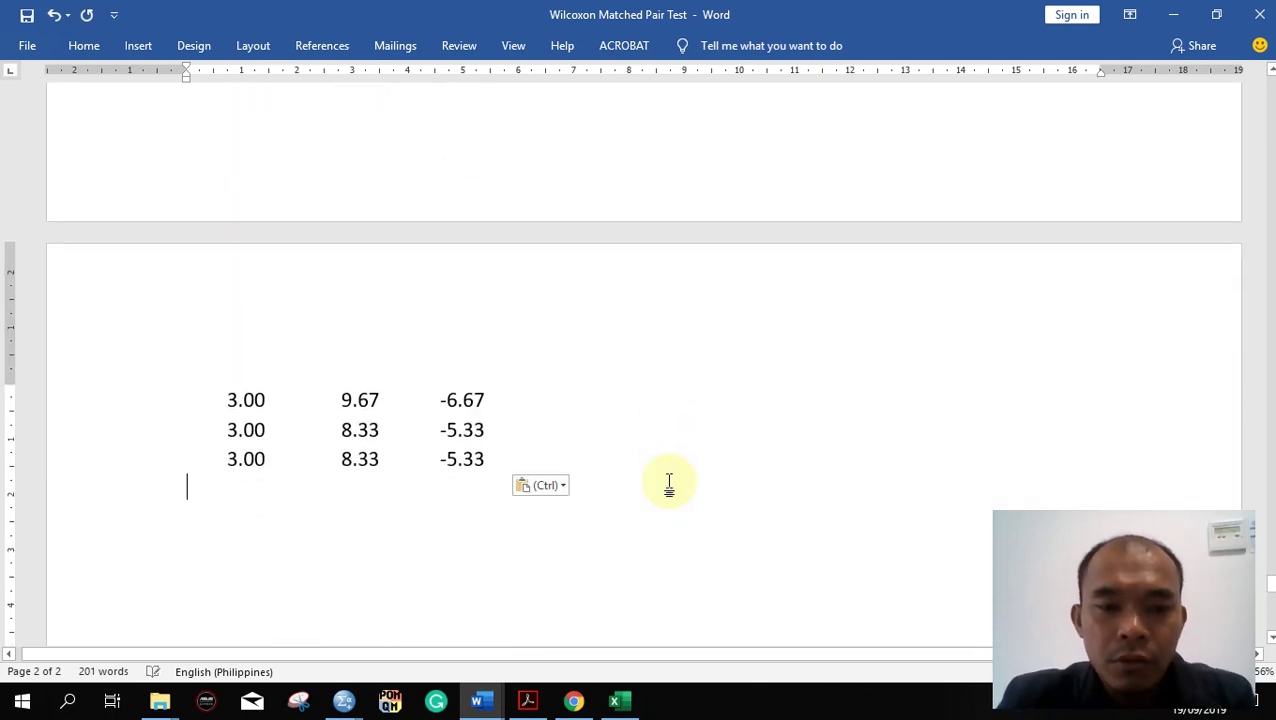
{"action": "key", "text": "ctrl+z"}
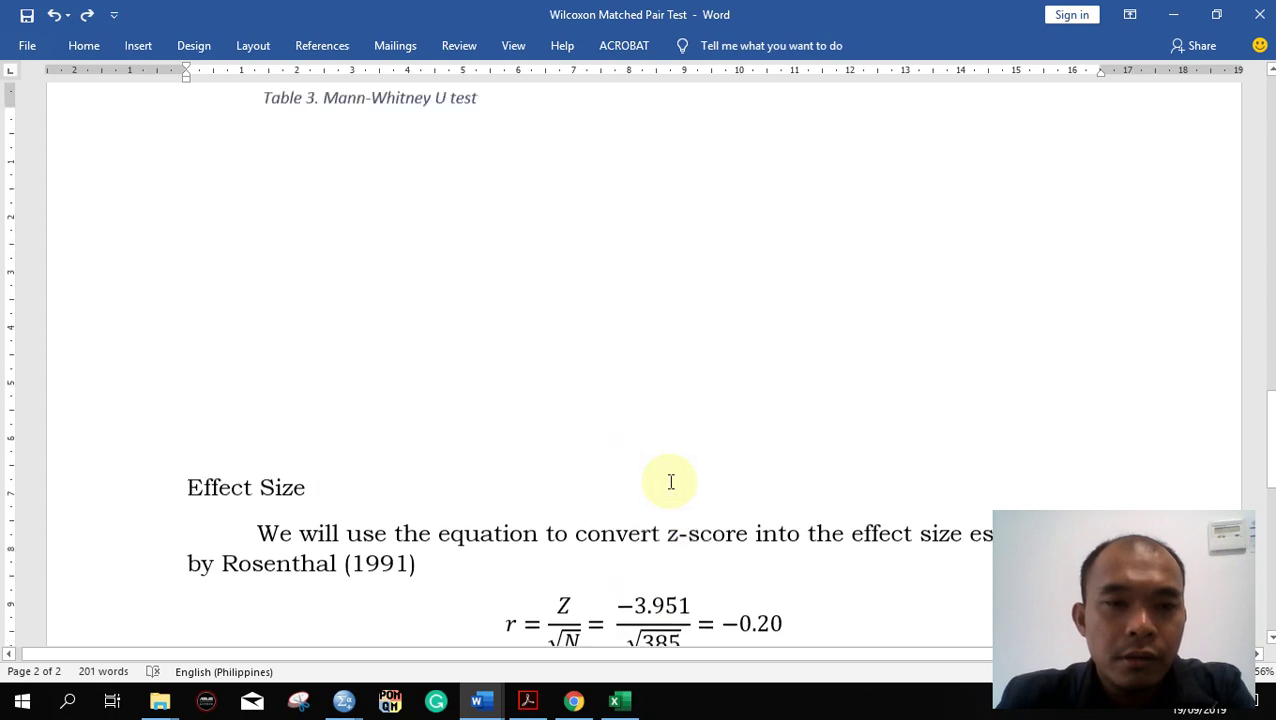
Copy the Wilcoxon Test Statistics table from the SPSS output and paste it below the Table 3 caption in the Word report.
{"action": "key", "text": "alt+Tab"}
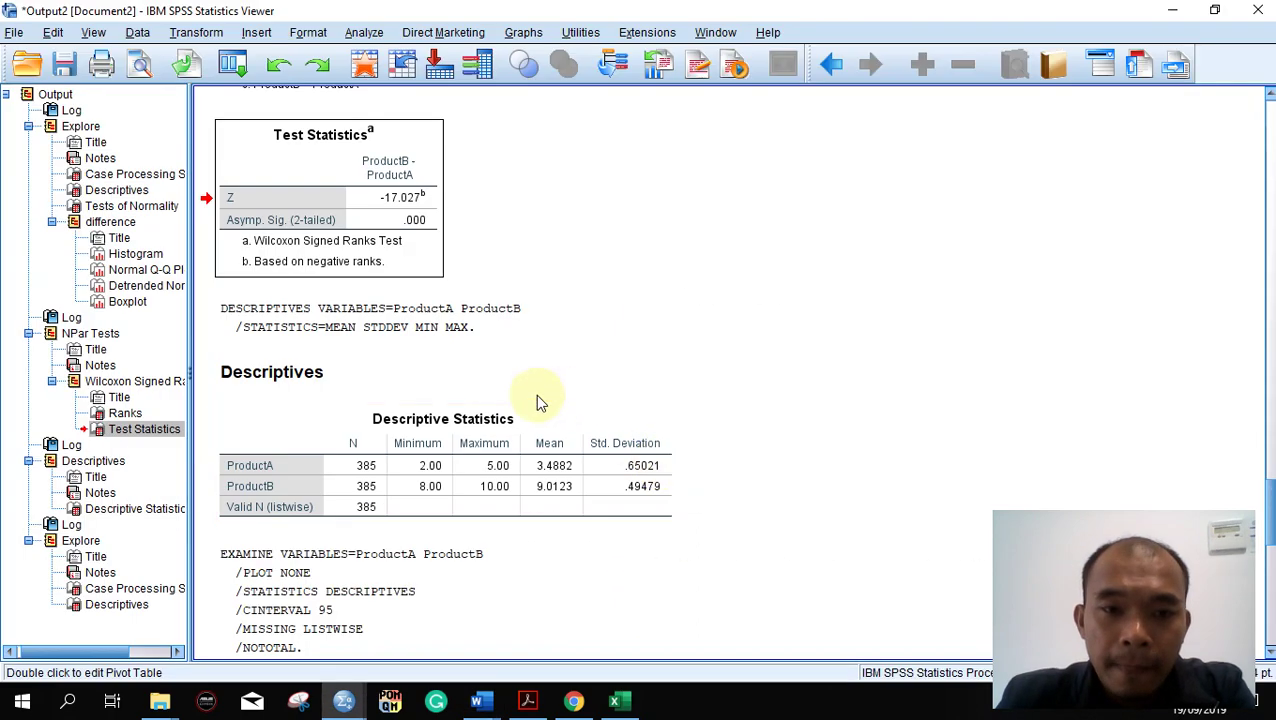
{"action": "right_click", "coordinate": [347, 227]}
{"action": "left_click", "coordinate": [392, 251]}
{"action": "key", "text": "alt+Tab"}
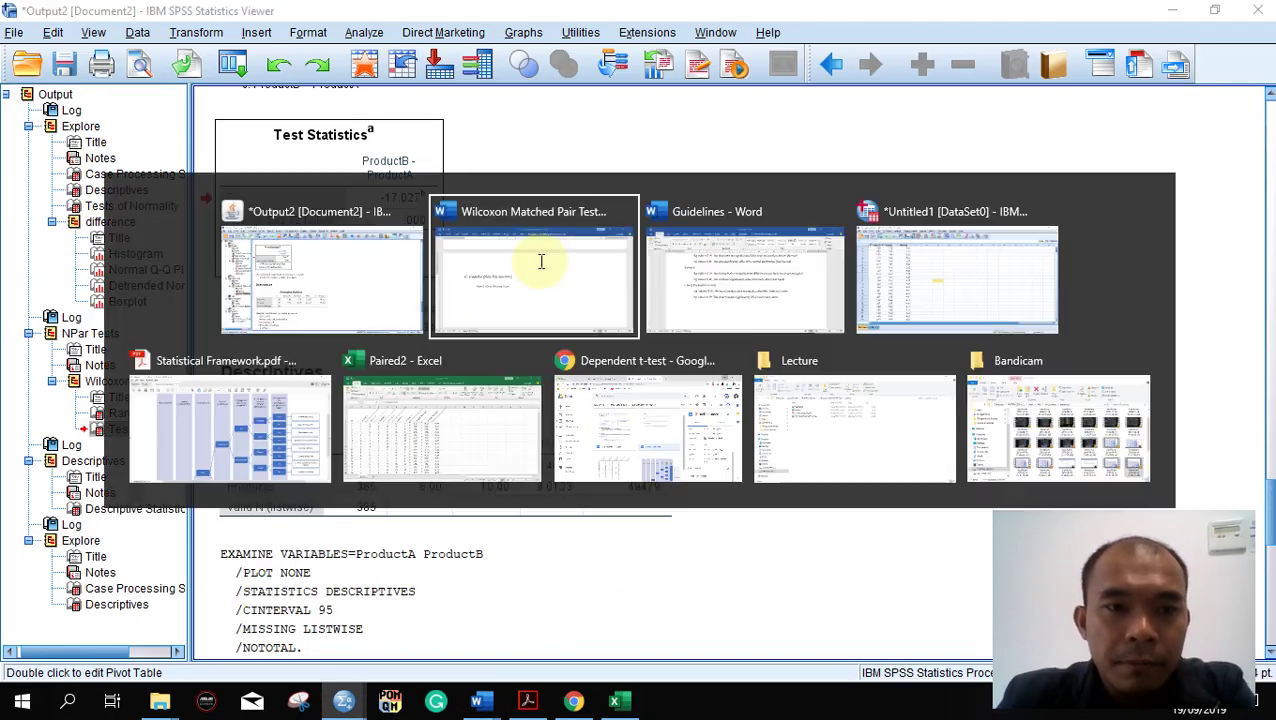
{"action": "left_click", "coordinate": [541, 262]}
{"action": "key", "text": "ctrl+v"}
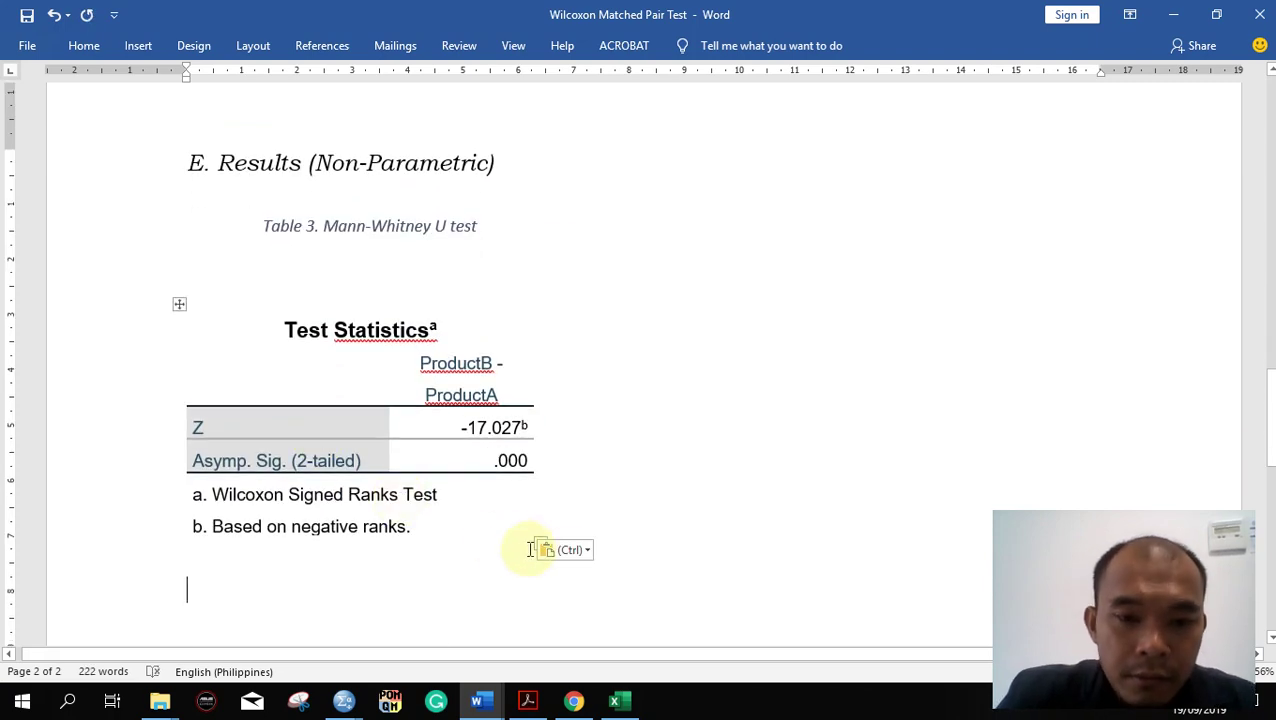
Change the pasted Test Statistics table to a picture and shrink it to about 5.62 cm wide.
{"action": "left_click", "coordinate": [565, 550]}
{"action": "left_click", "coordinate": [610, 598]}
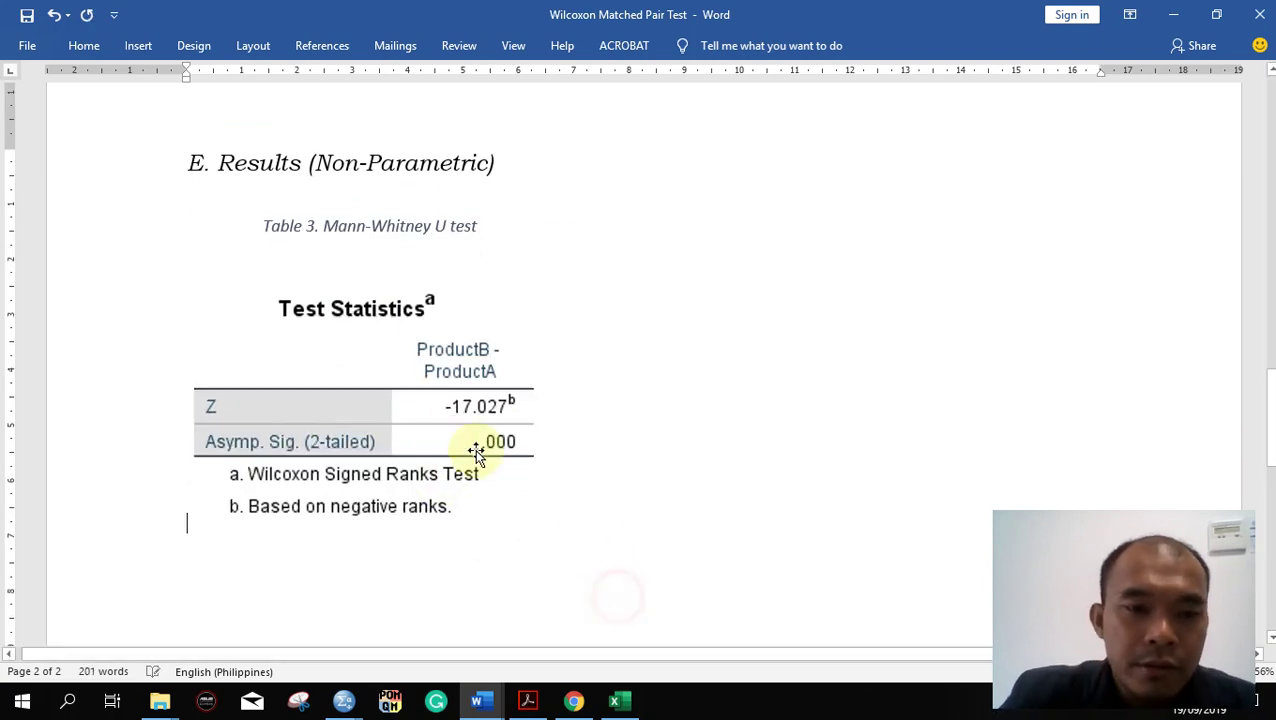
{"action": "left_click", "coordinate": [518, 484]}
{"action": "left_click_drag", "start_coordinate": [545, 532], "coordinate": [498, 472]}
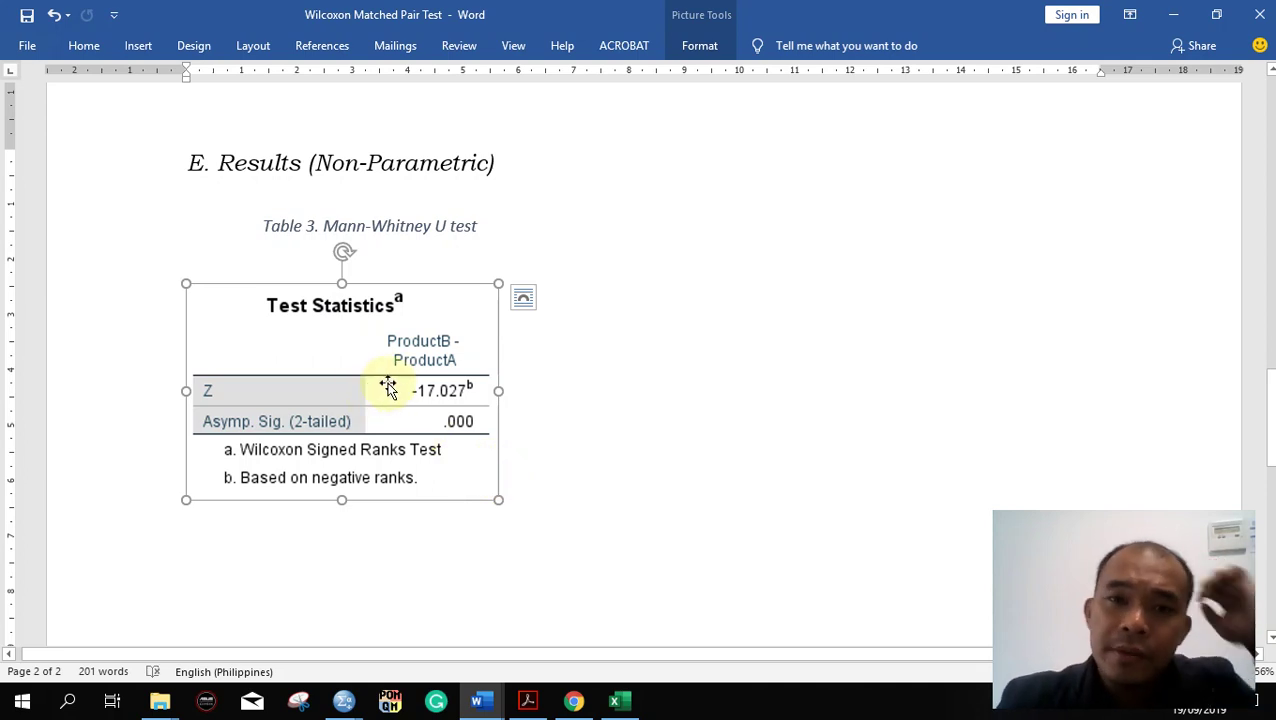
Change the text wrapping of the Test Statistics picture so it can float, and shift it to the right beneath the Table 3 caption.
{"action": "left_click", "coordinate": [692, 45]}
{"action": "left_click", "coordinate": [849, 95]}
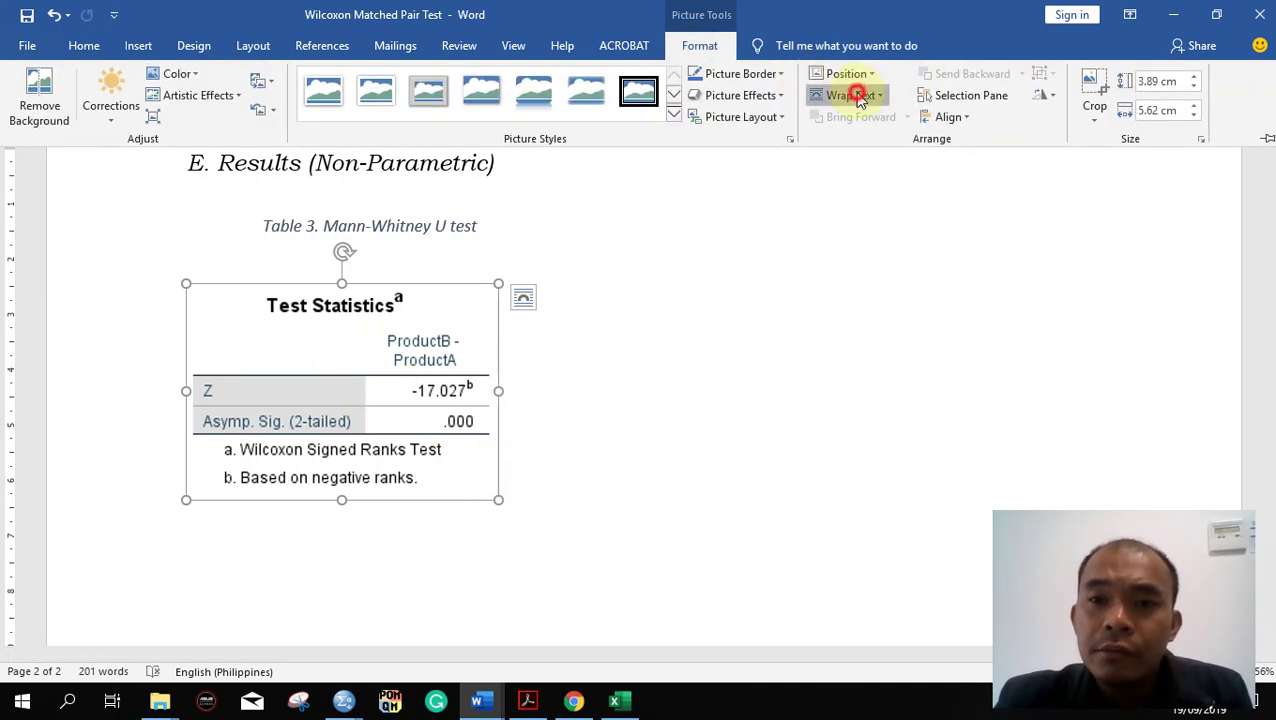
{"action": "left_click", "coordinate": [871, 139]}
{"action": "left_click", "coordinate": [370, 388]}
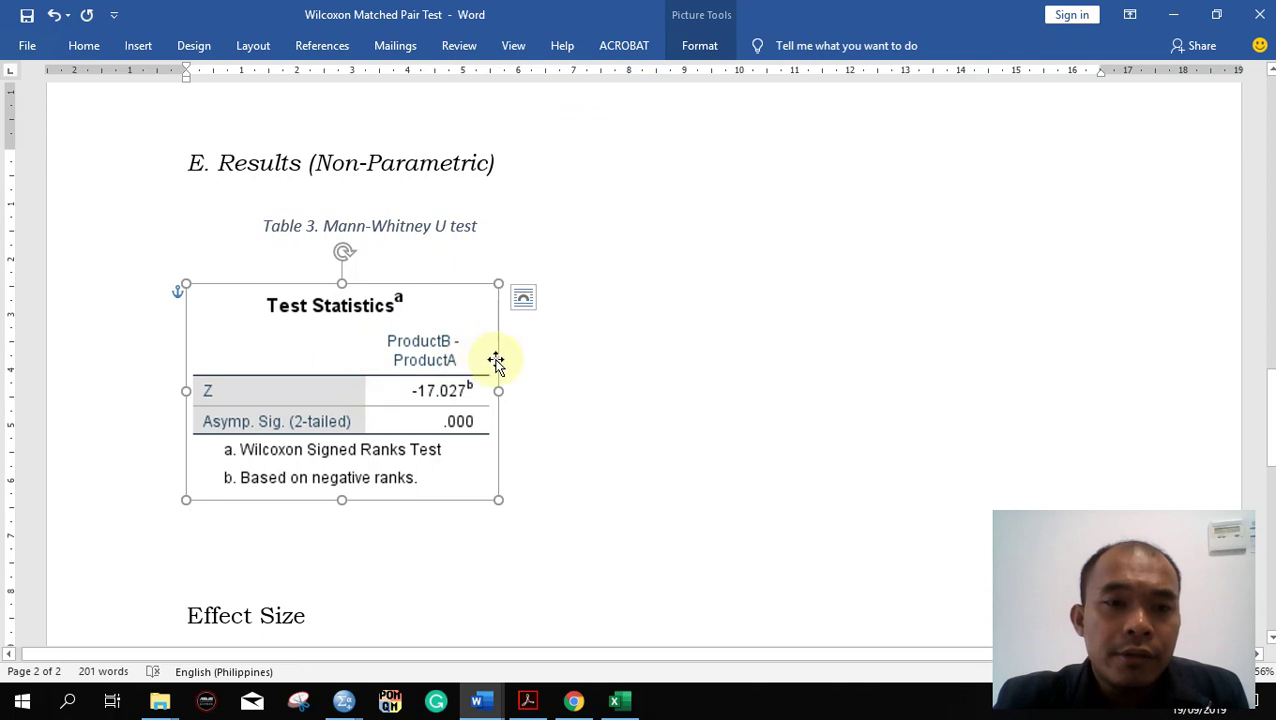
{"action": "left_click_drag", "start_coordinate": [383, 364], "coordinate": [499, 348]}
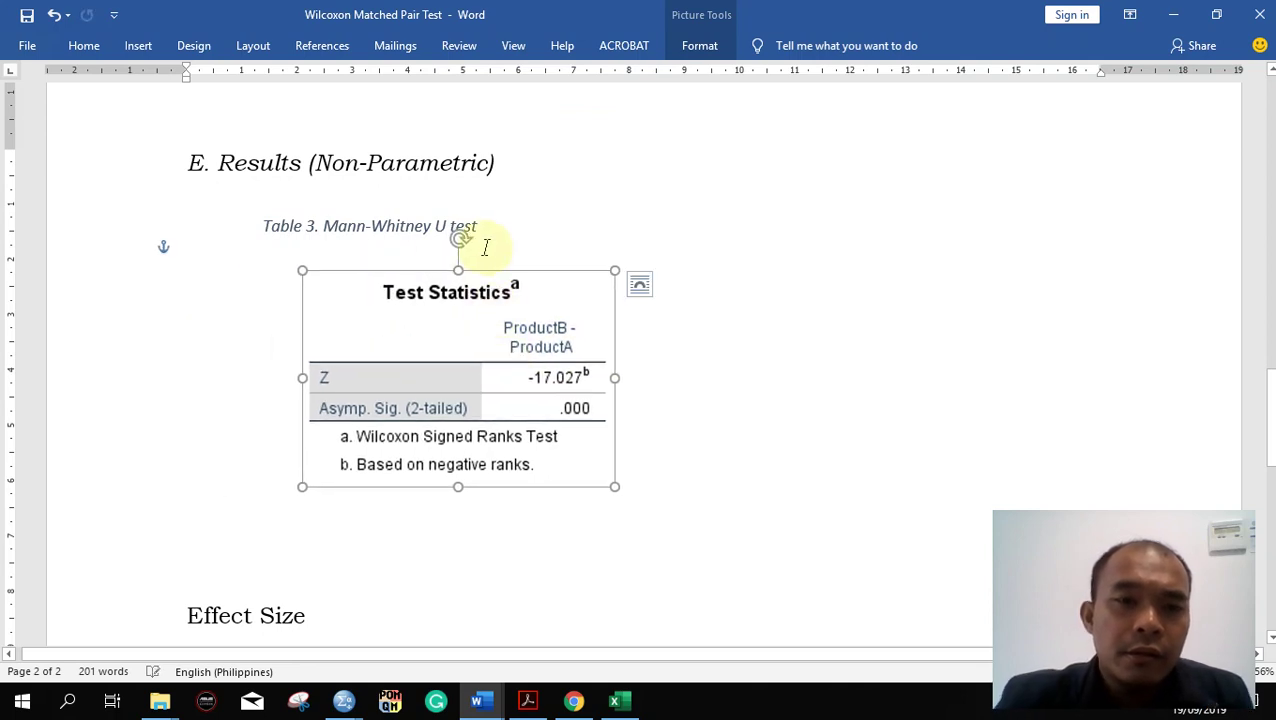
Change the Table 3 caption to read "Table 3. Wilcoxon Matched Pair Test".
{"action": "left_click", "coordinate": [500, 218]}
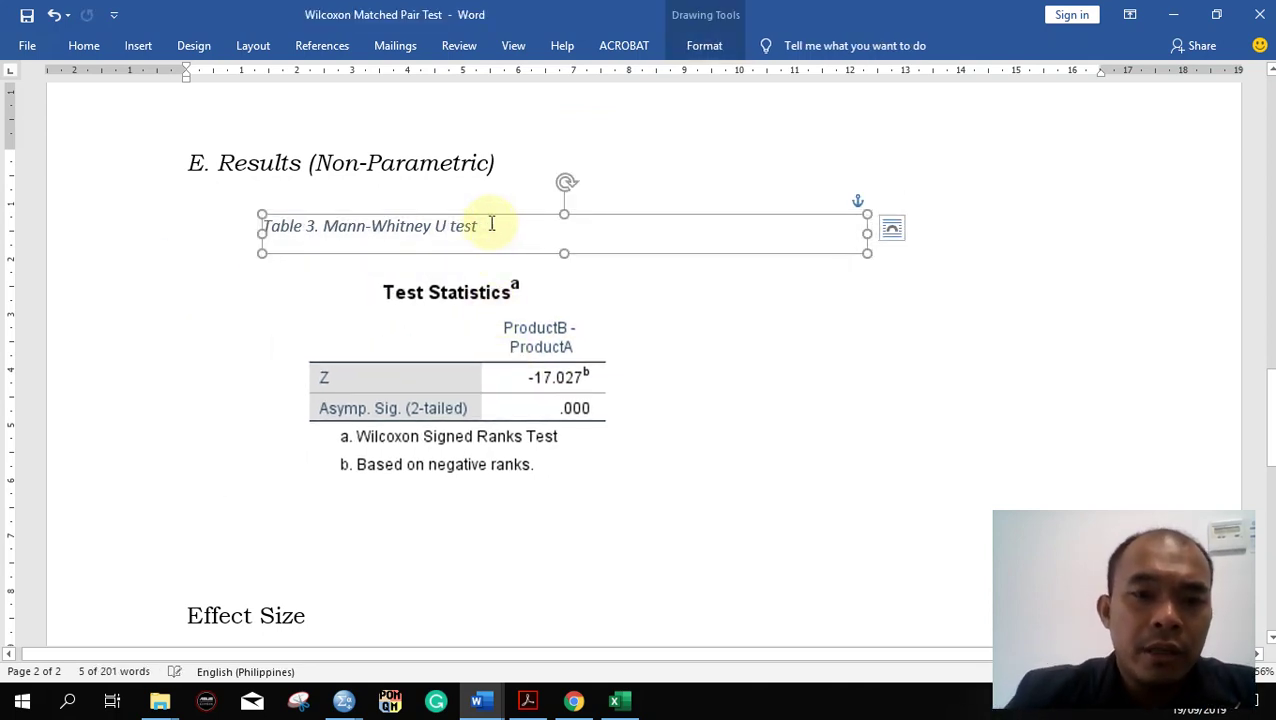
{"action": "left_click", "coordinate": [491, 224]}
{"action": "key", "text": "BackSpace"}
{"action": "key", "text": "BackSpace"}
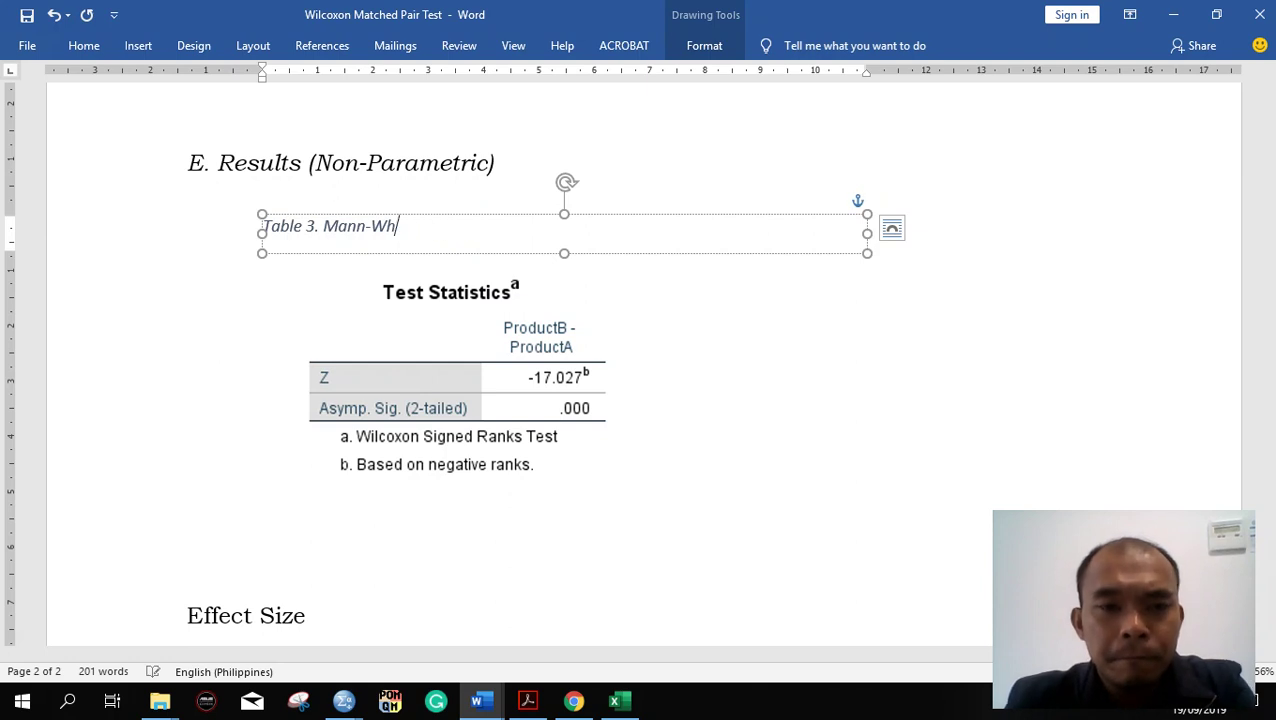
{"action": "type", "text": "W"}
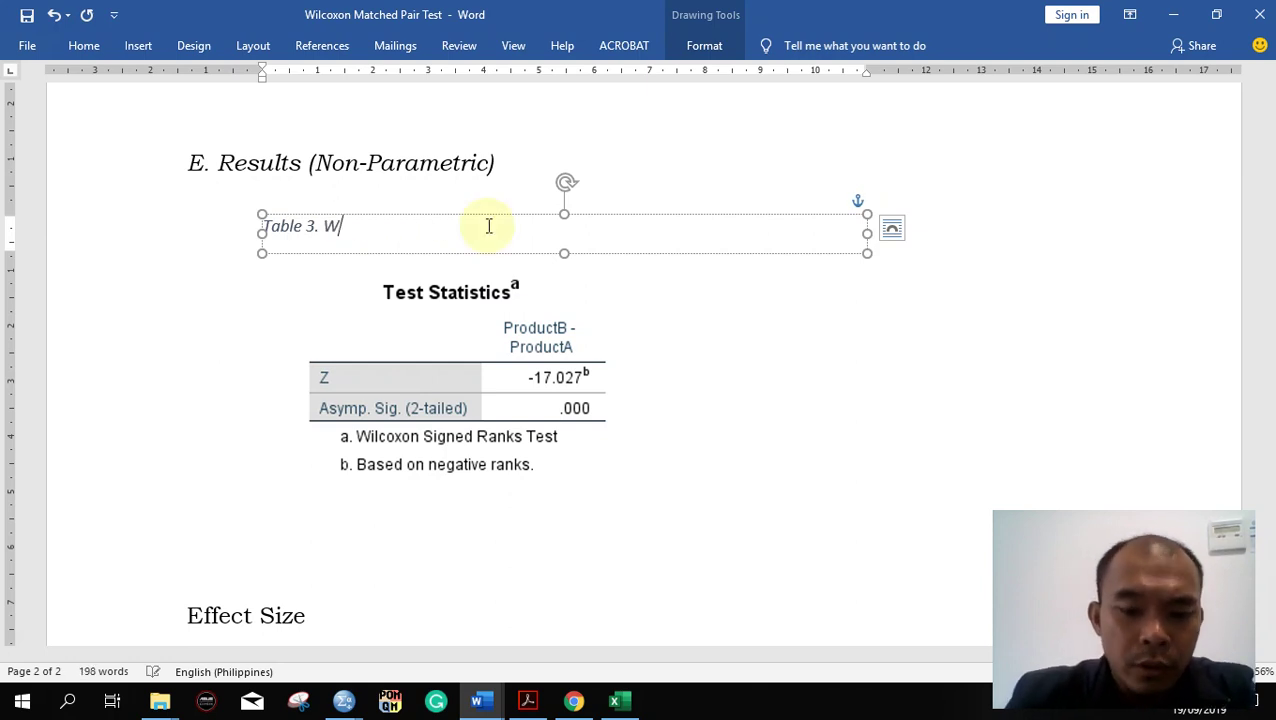
{"action": "key", "text": "BackSpace"}
{"action": "type", "text": "iWi"}
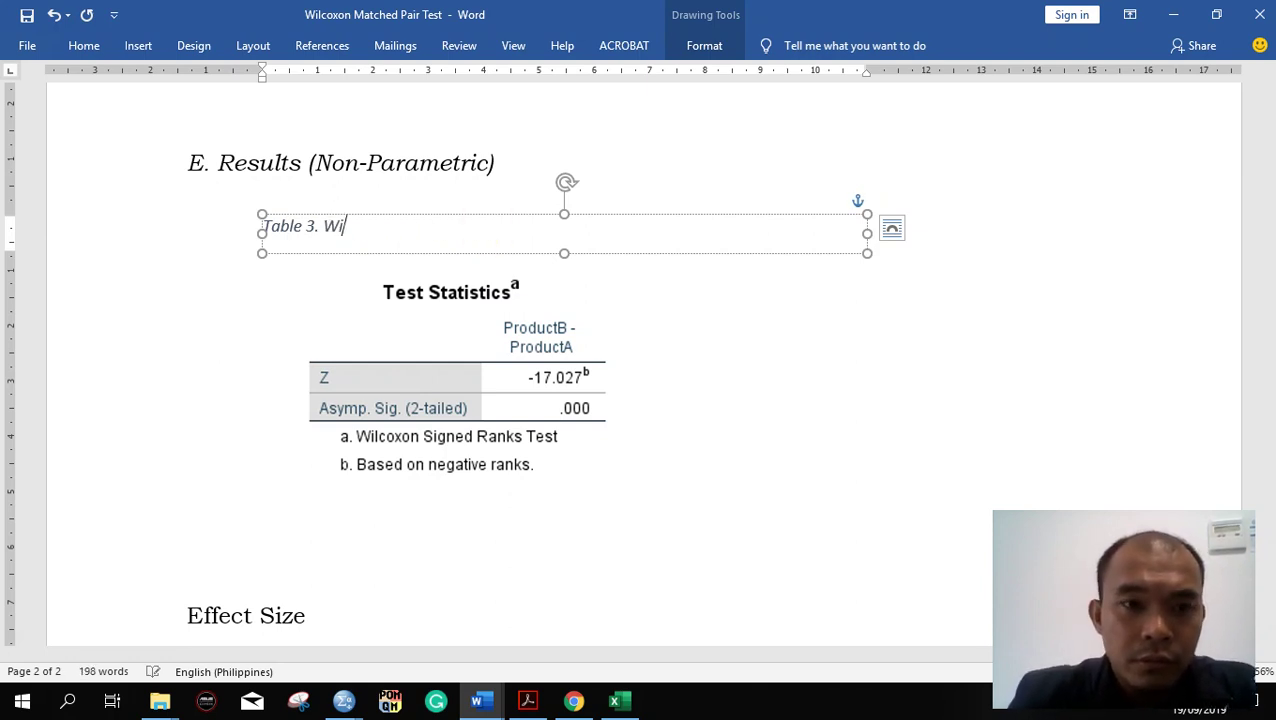
{"action": "type", "text": "lcoxon Matched Pair Test"}
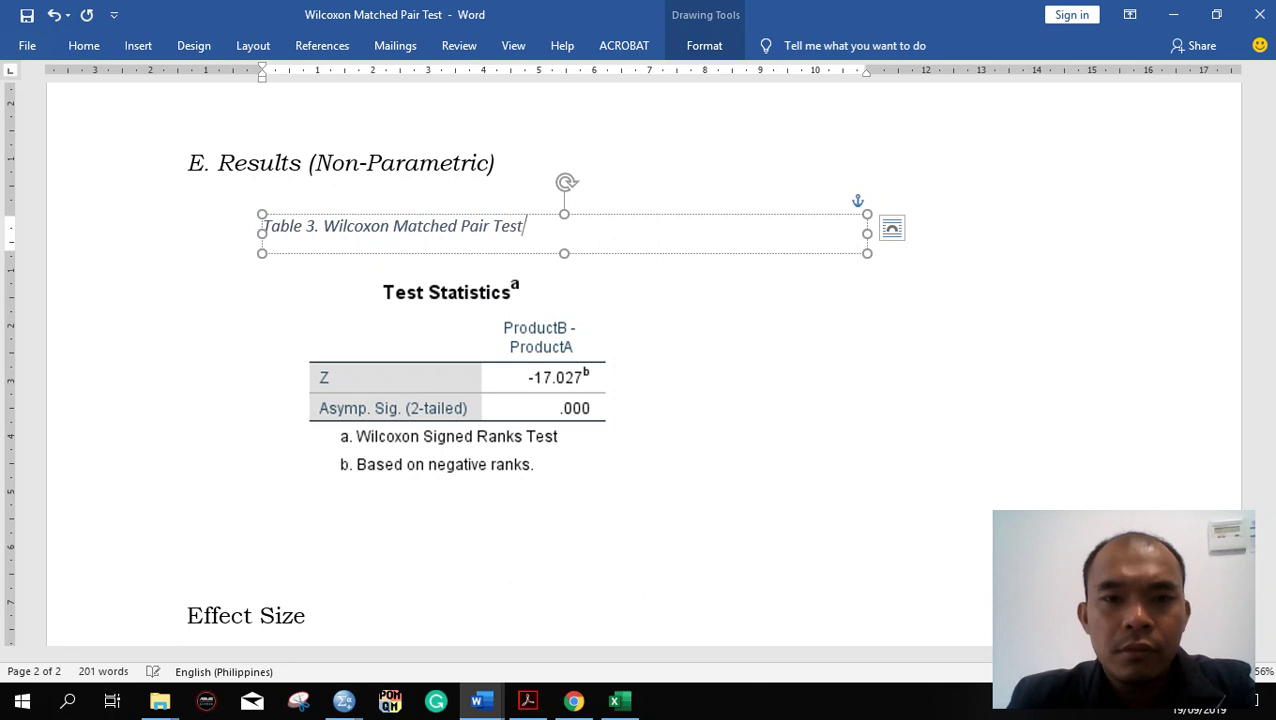
{"action": "left_click", "coordinate": [607, 455]}
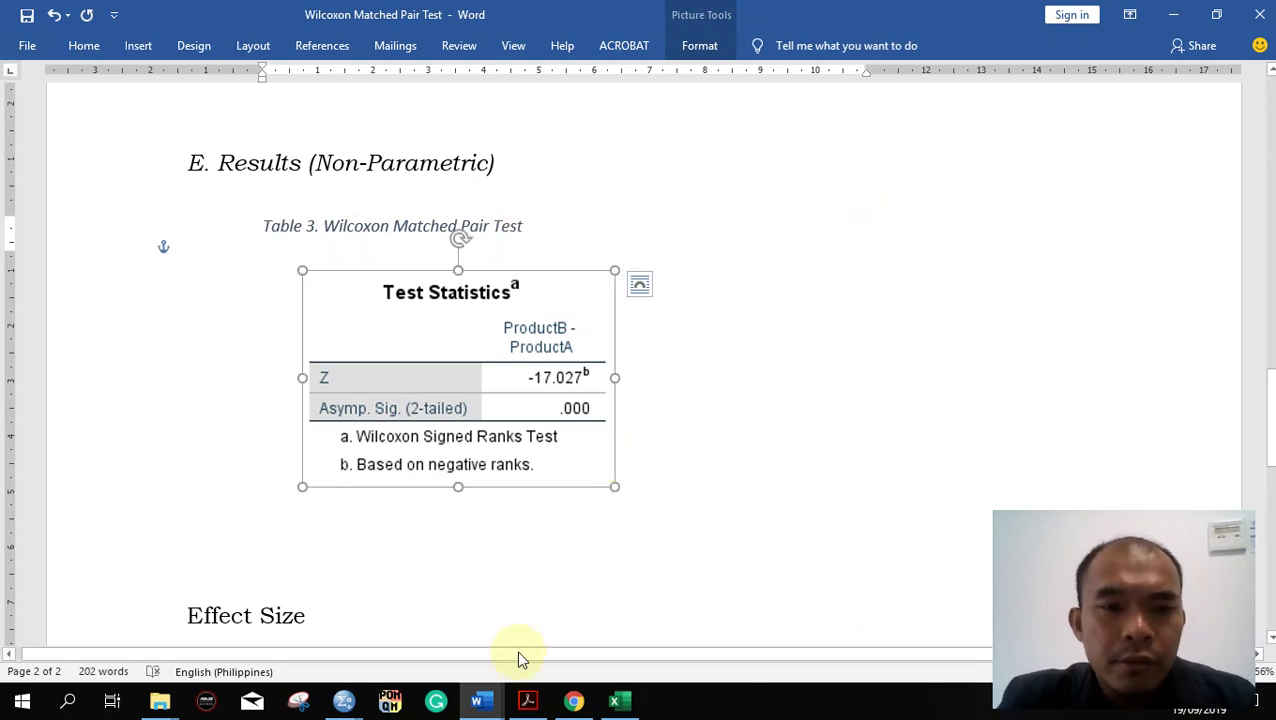
{"action": "left_click", "coordinate": [367, 504]}
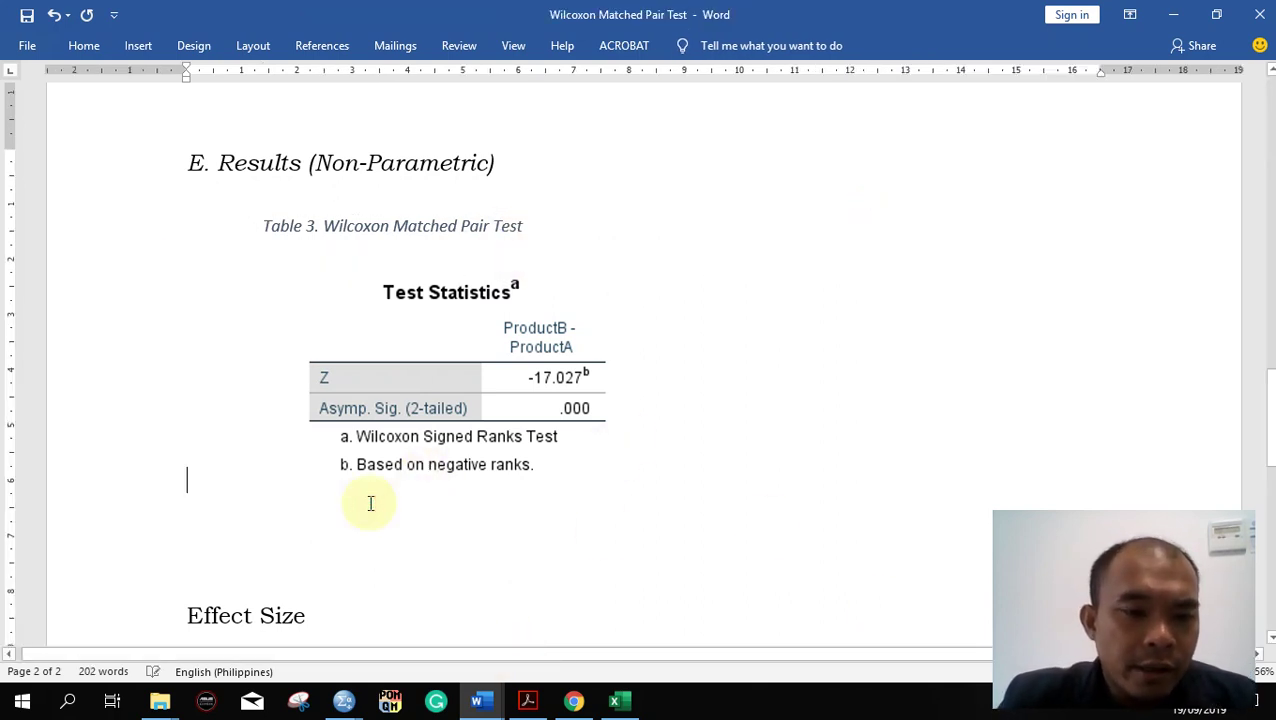
{"action": "scroll", "coordinate": [370, 505], "scroll_direction": "down", "scroll_amount": 2}
{"action": "scroll", "coordinate": [370, 505], "scroll_direction": "up", "scroll_amount": 2}
{"action": "scroll", "coordinate": [370, 506], "scroll_direction": "down", "scroll_amount": 2}
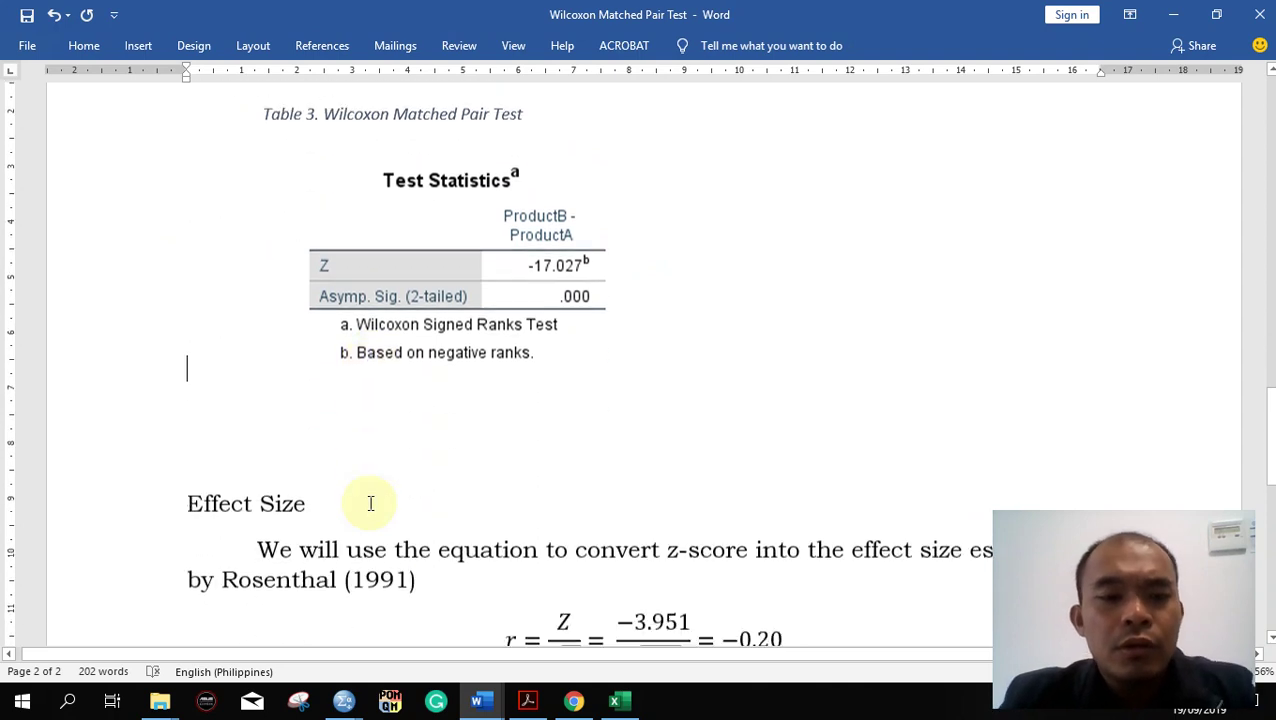
{"action": "scroll", "coordinate": [370, 505], "scroll_direction": "up", "scroll_amount": 2}
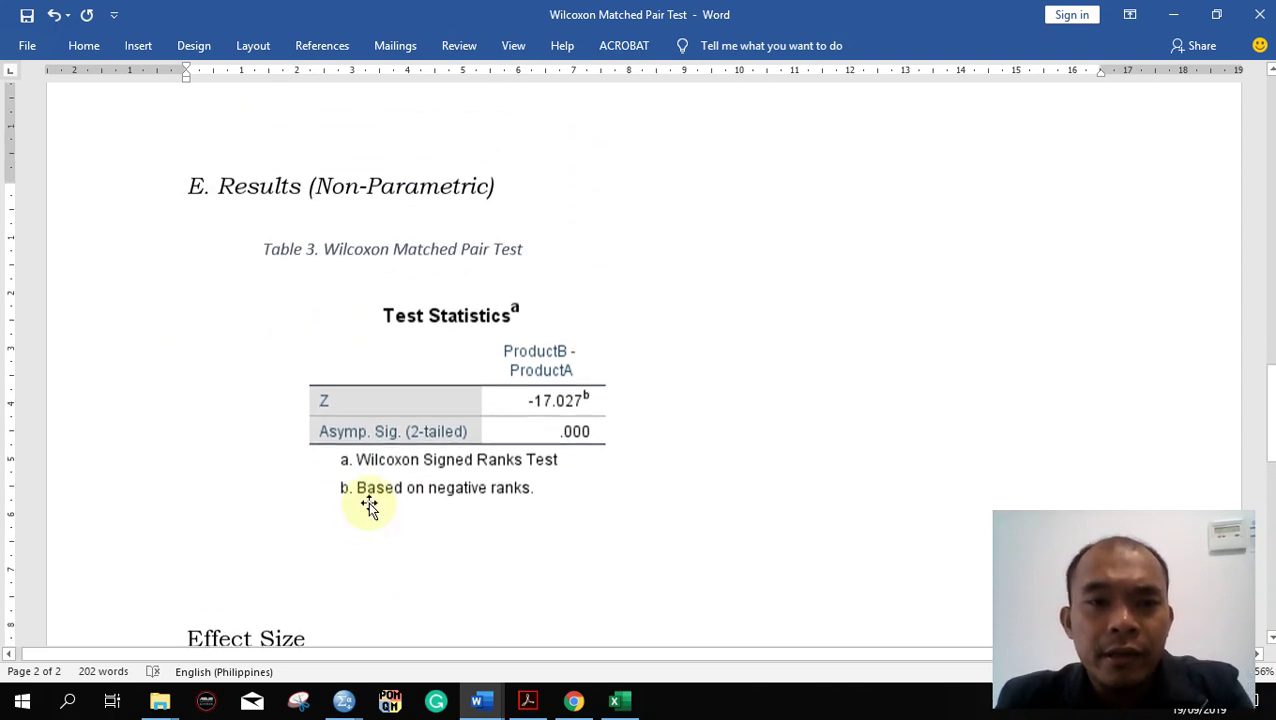
Insert a table of three columns and three rows on a new unnumbered line below the Results (Non-Parametric) heading.
{"action": "left_click", "coordinate": [307, 222]}
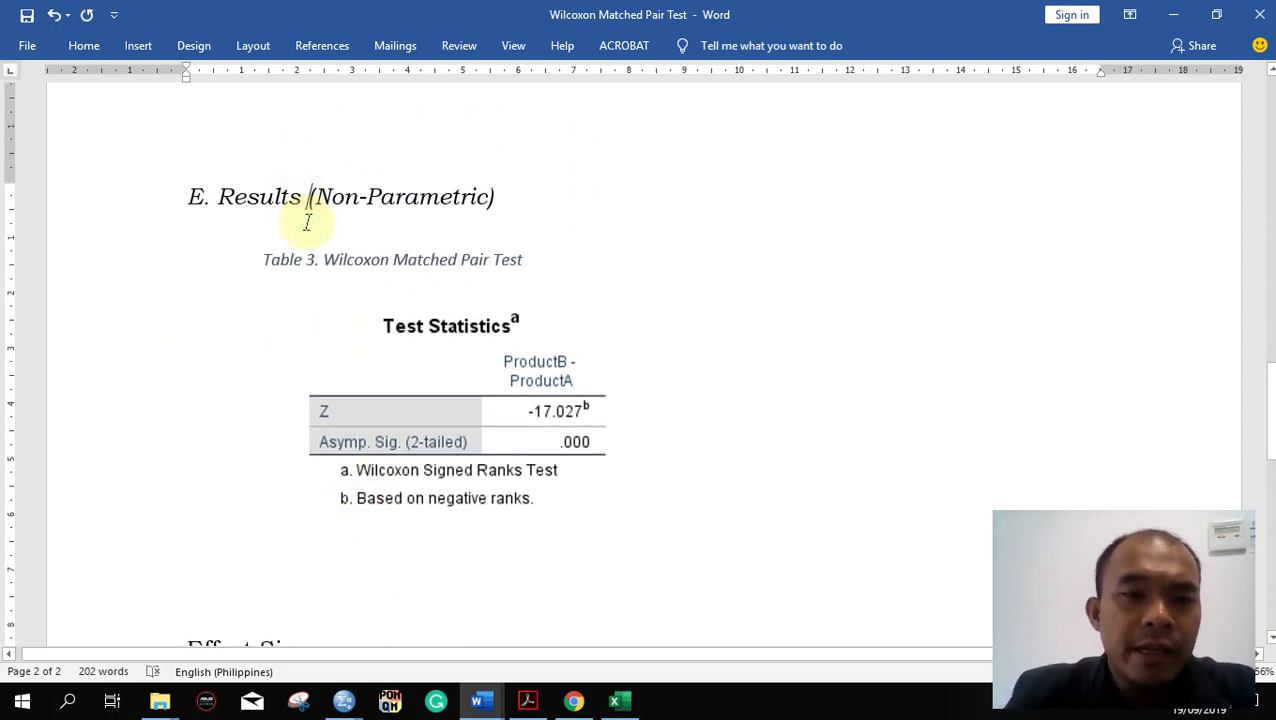
{"action": "left_click", "coordinate": [518, 205]}
{"action": "key", "text": "Return"}
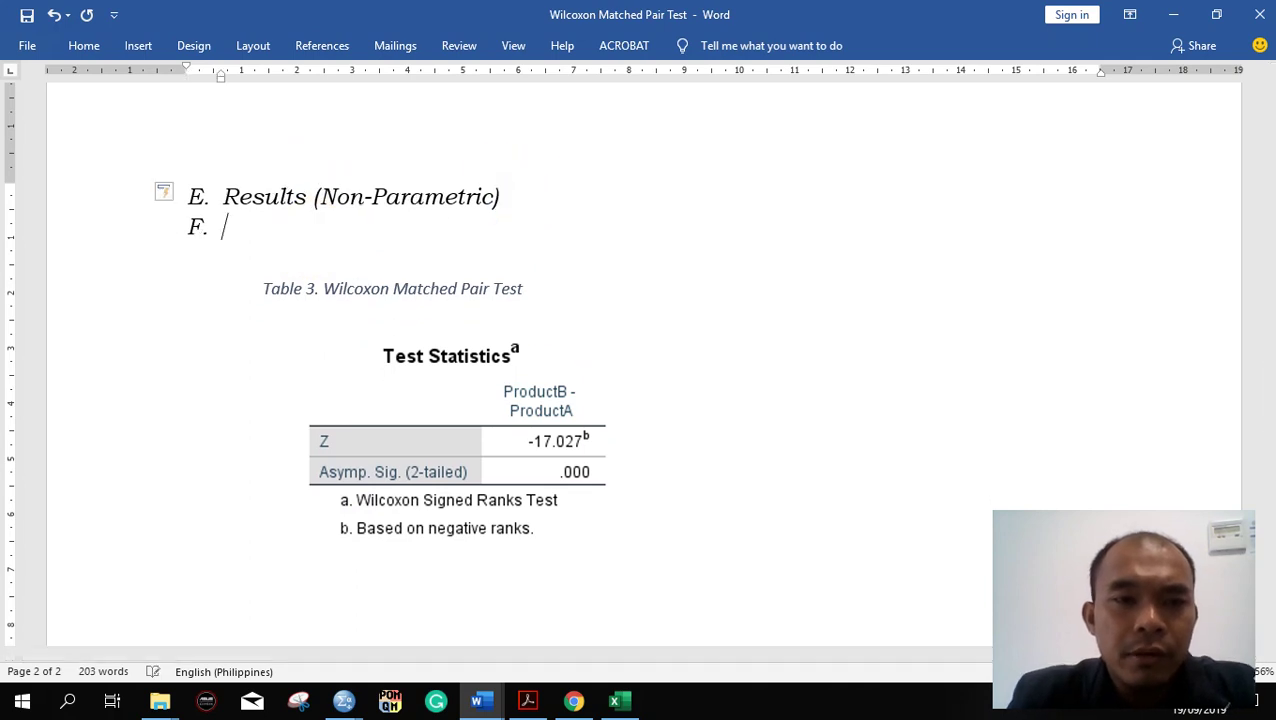
{"action": "key", "text": "Return"}
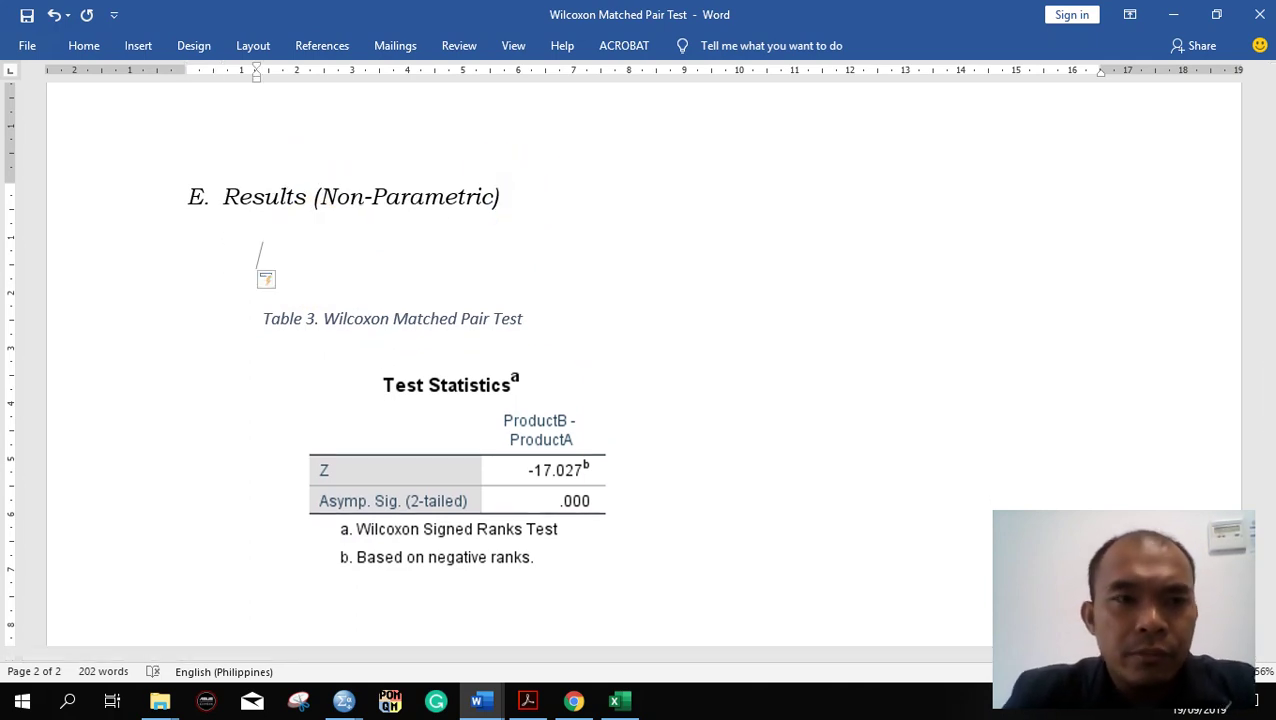
{"action": "left_click", "coordinate": [138, 46]}
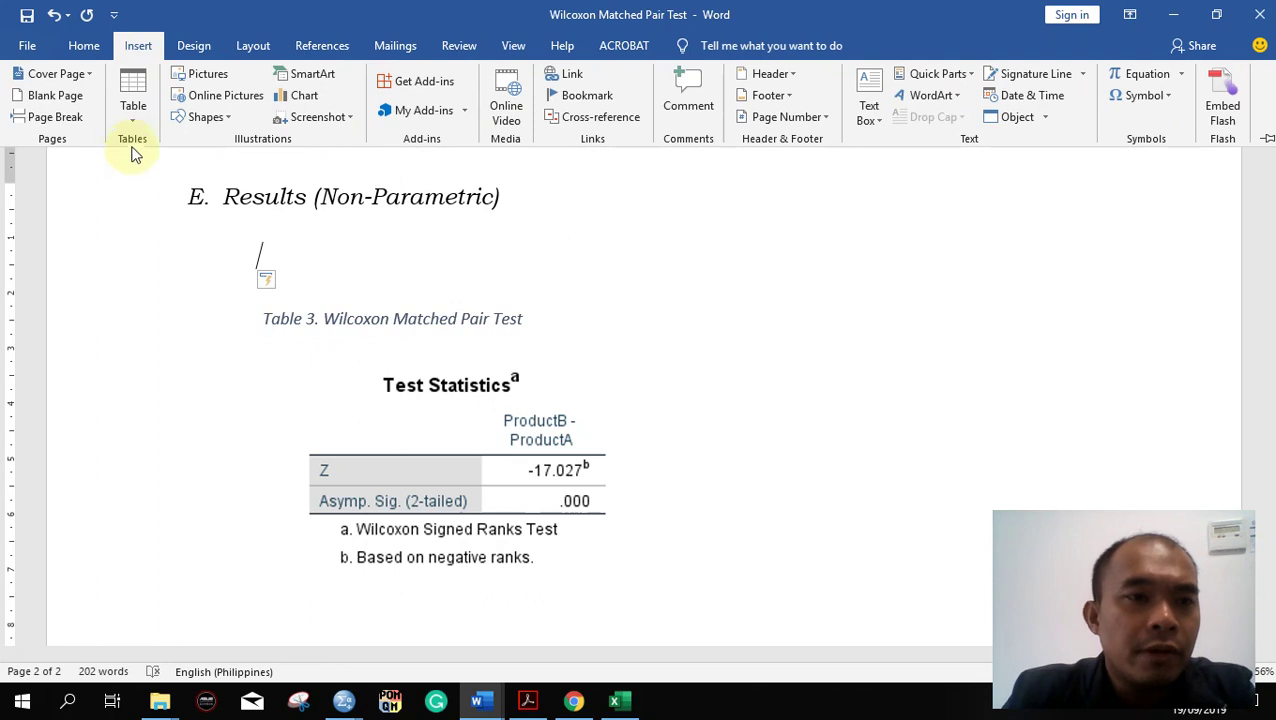
{"action": "left_click", "coordinate": [125, 105]}
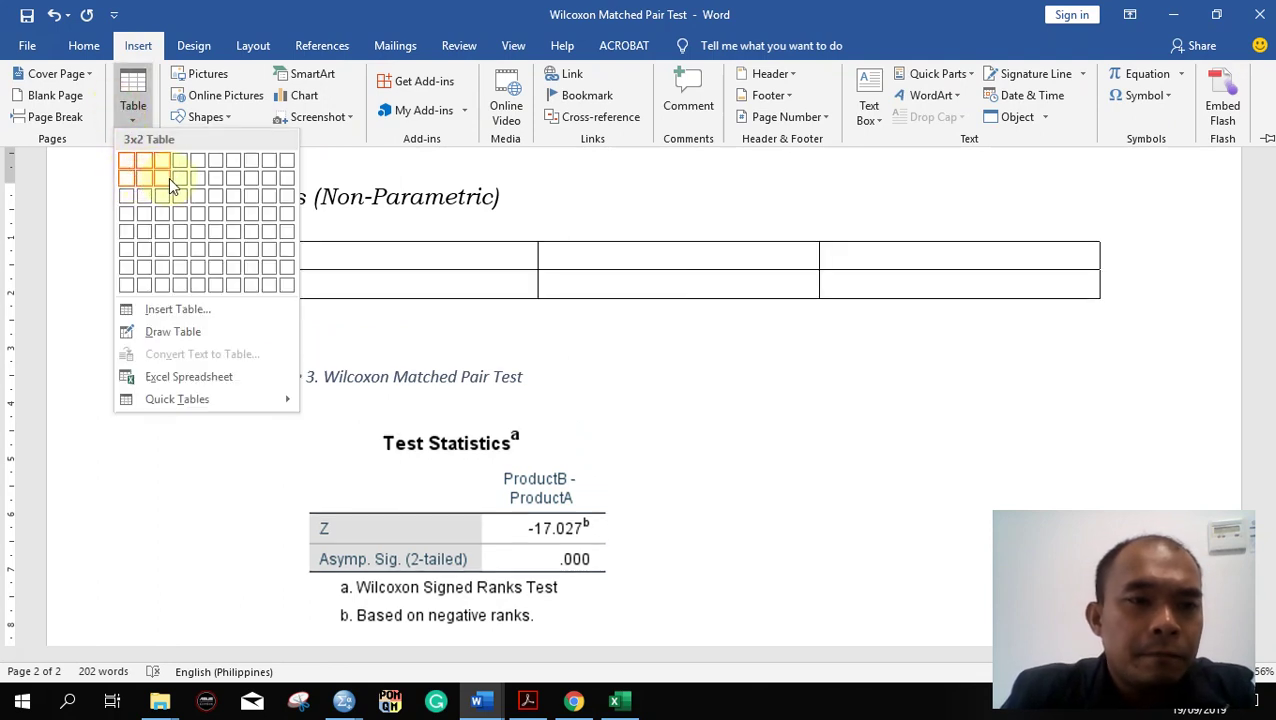
{"action": "left_click", "coordinate": [158, 197]}
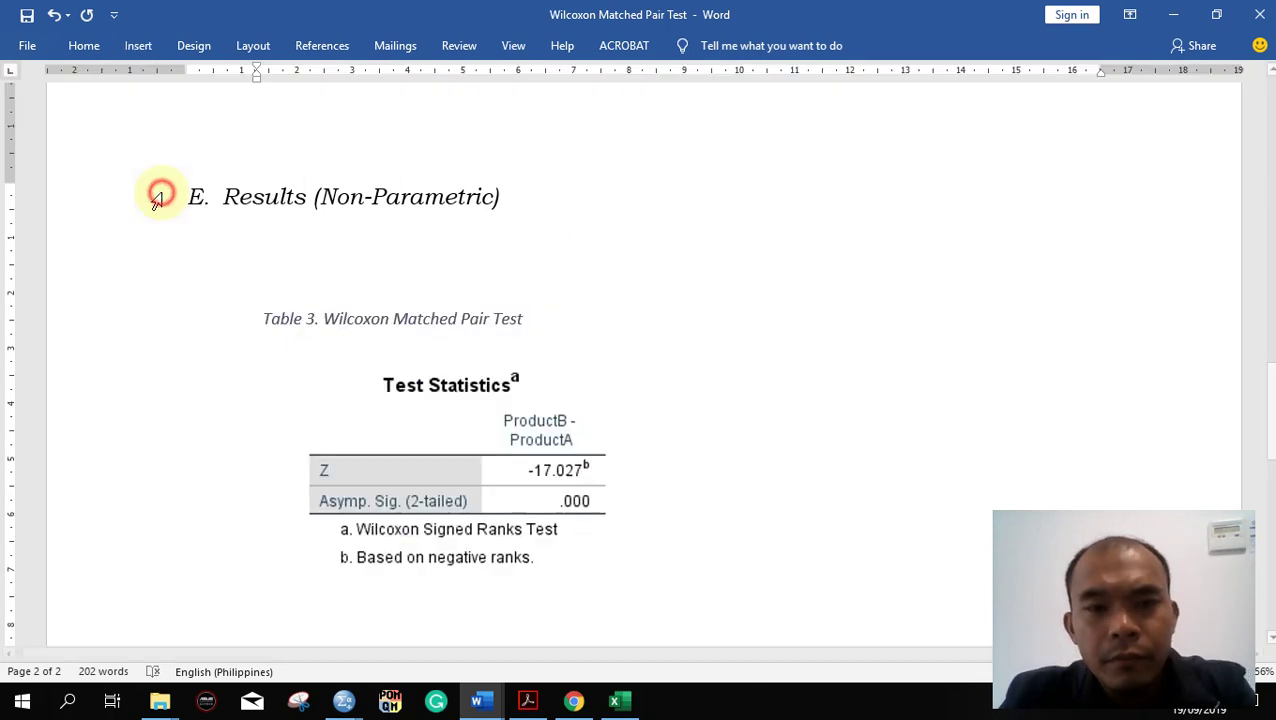
{"action": "type", "text": "Median"}
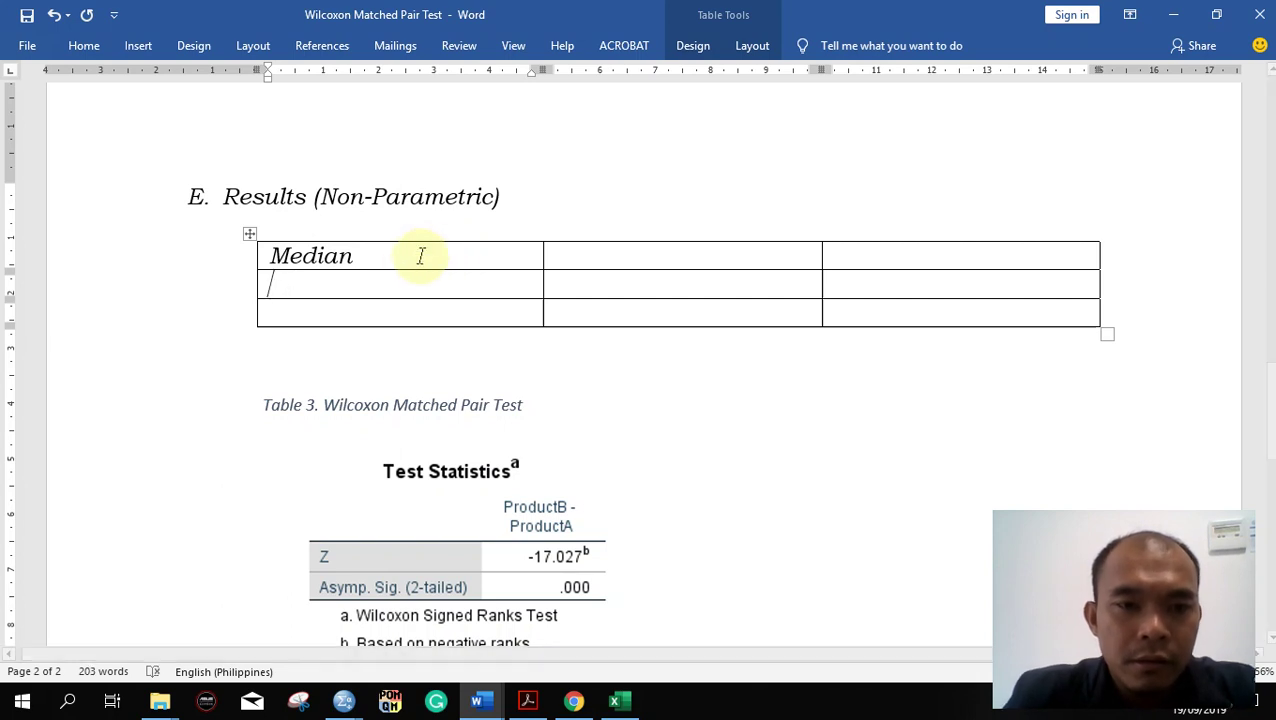
{"action": "left_click_drag", "start_coordinate": [407, 259], "coordinate": [199, 279]}
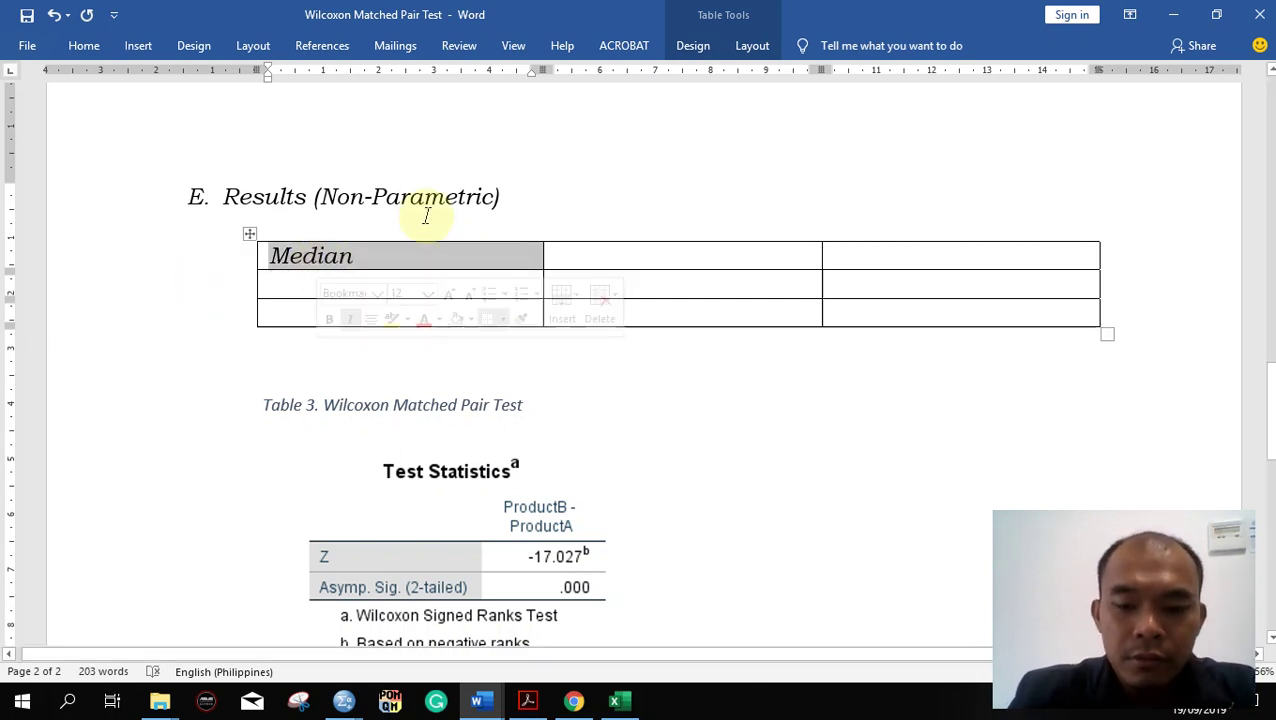
{"action": "key", "text": "Delete"}
Label the second and third rows of the new table "Product A" and "Product B" in the first column.
{"action": "left_click", "coordinate": [376, 287]}
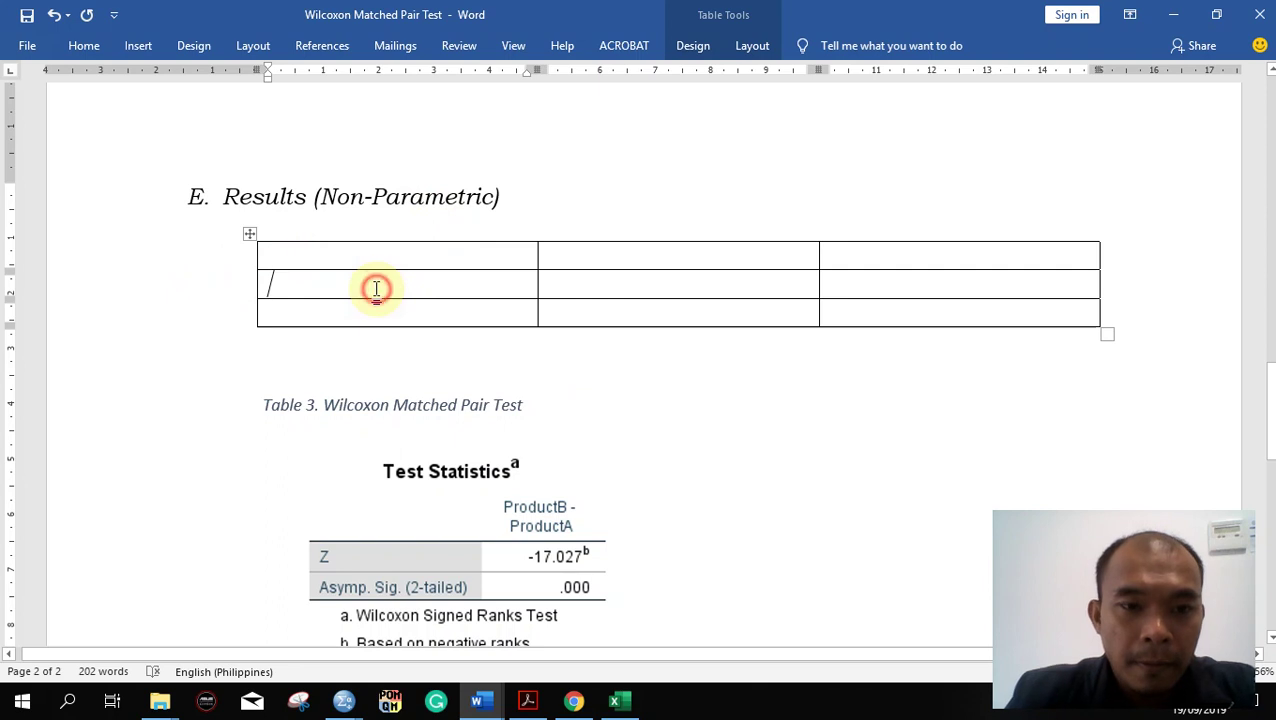
{"action": "type", "text": "Product A"}
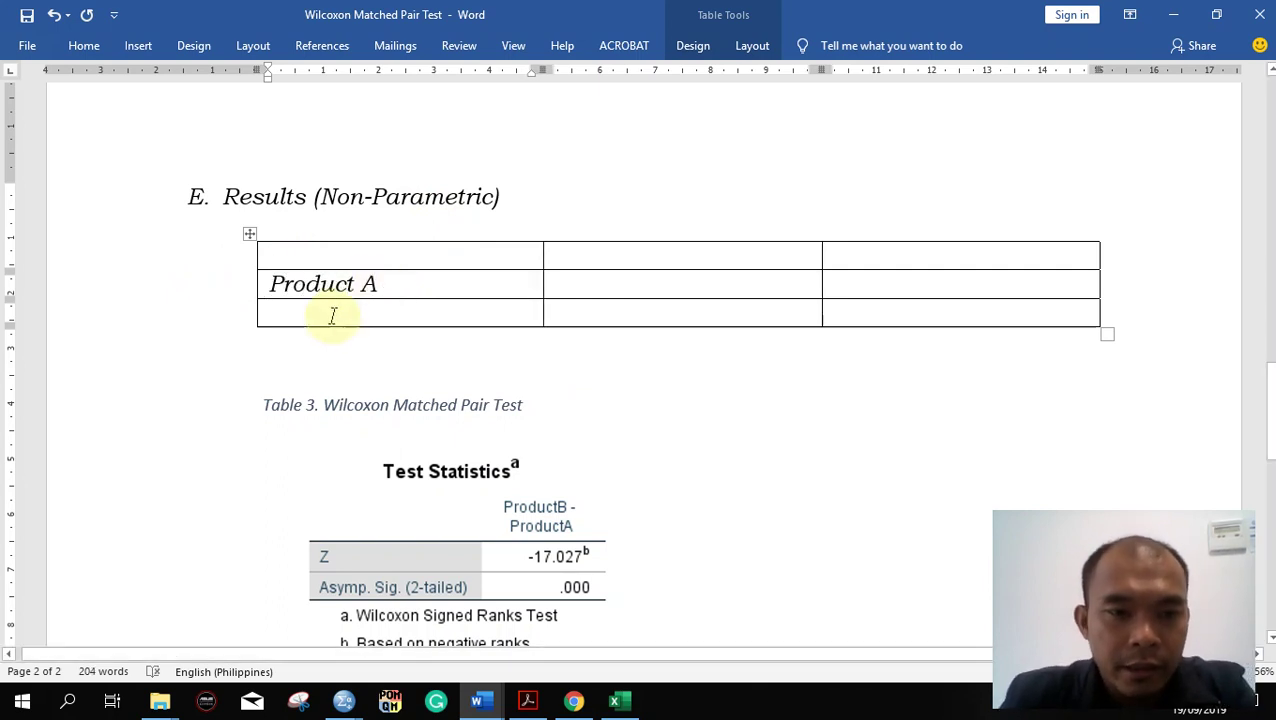
{"action": "left_click", "coordinate": [333, 313]}
{"action": "type", "text": "Product B"}
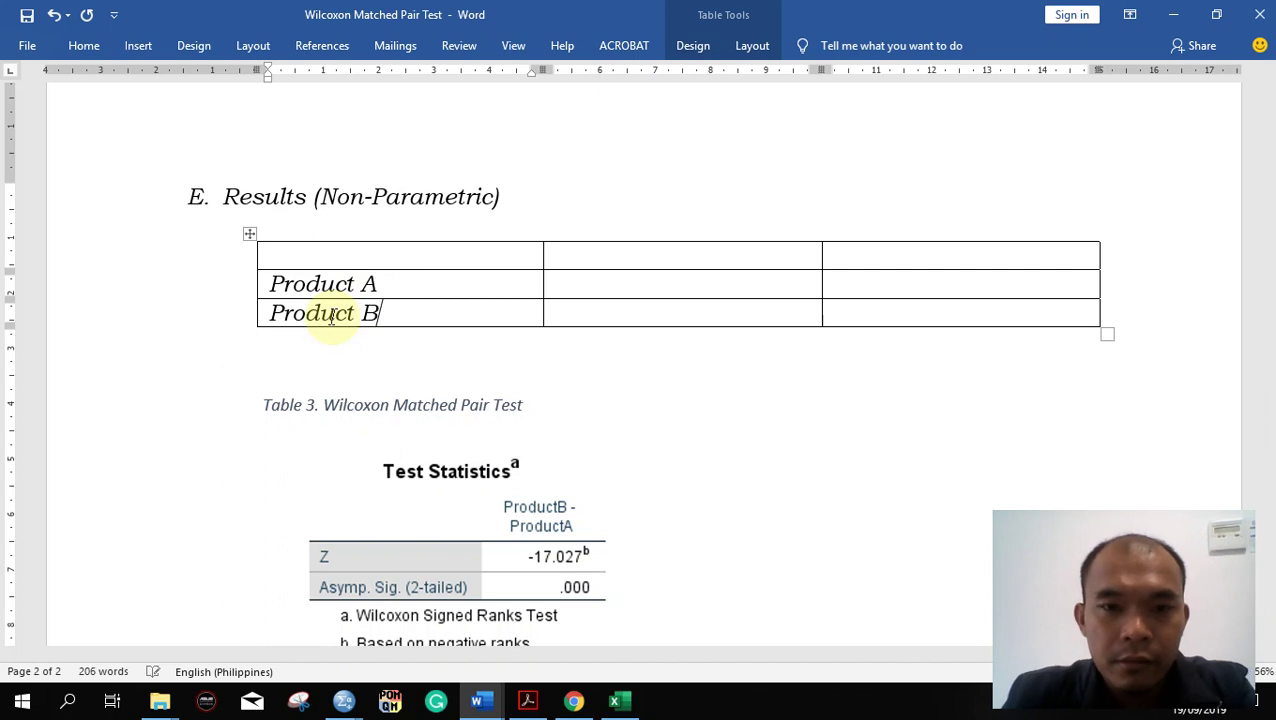
Delete the third column of the Product A and Product B table.
{"action": "left_click_drag", "start_coordinate": [874, 242], "coordinate": [897, 308]}
{"action": "right_click", "coordinate": [877, 254]}
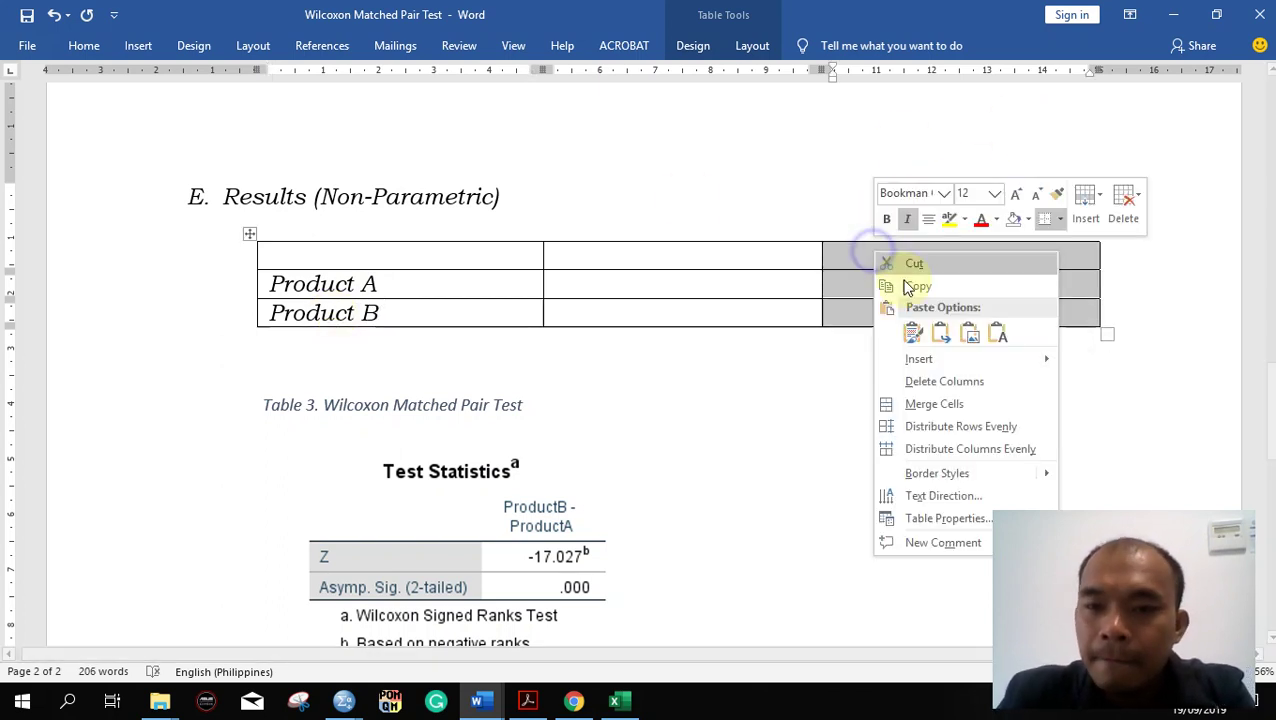
{"action": "left_click", "coordinate": [912, 381]}
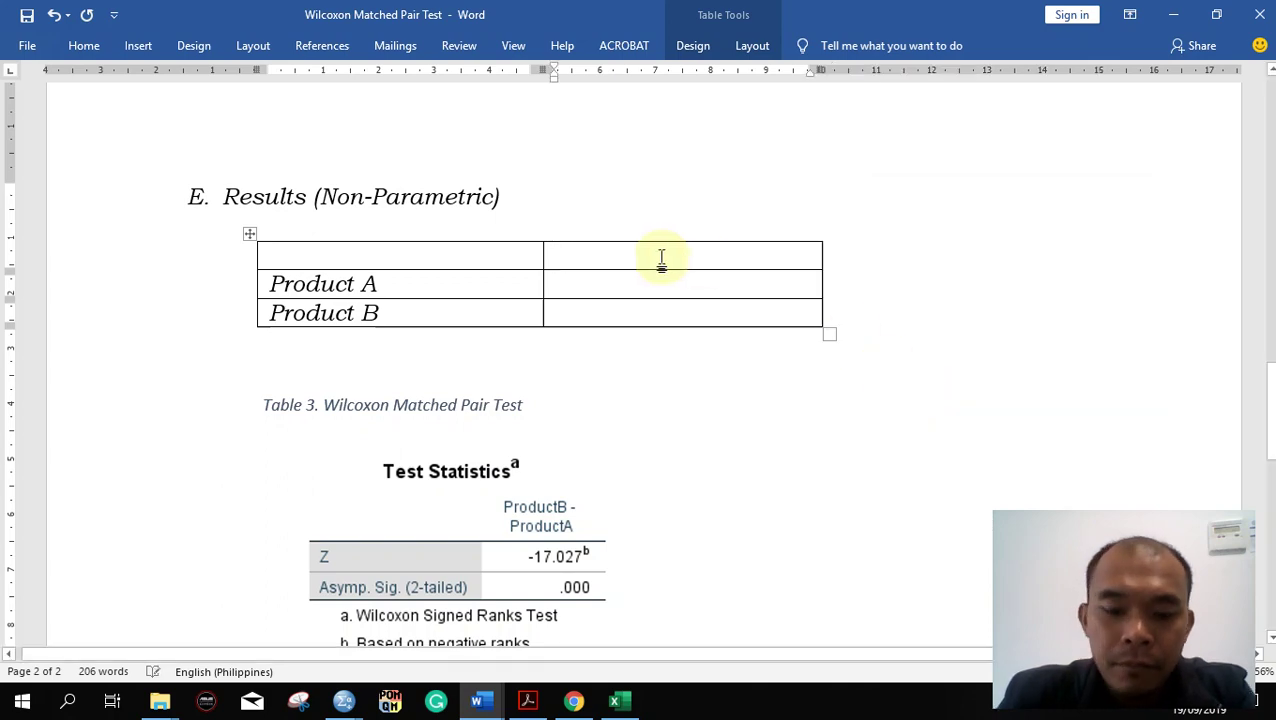
Head the product table's second column "Median" and look up the medians of both products in the SPSS Descriptives output.
{"action": "type", "text": "Median"}
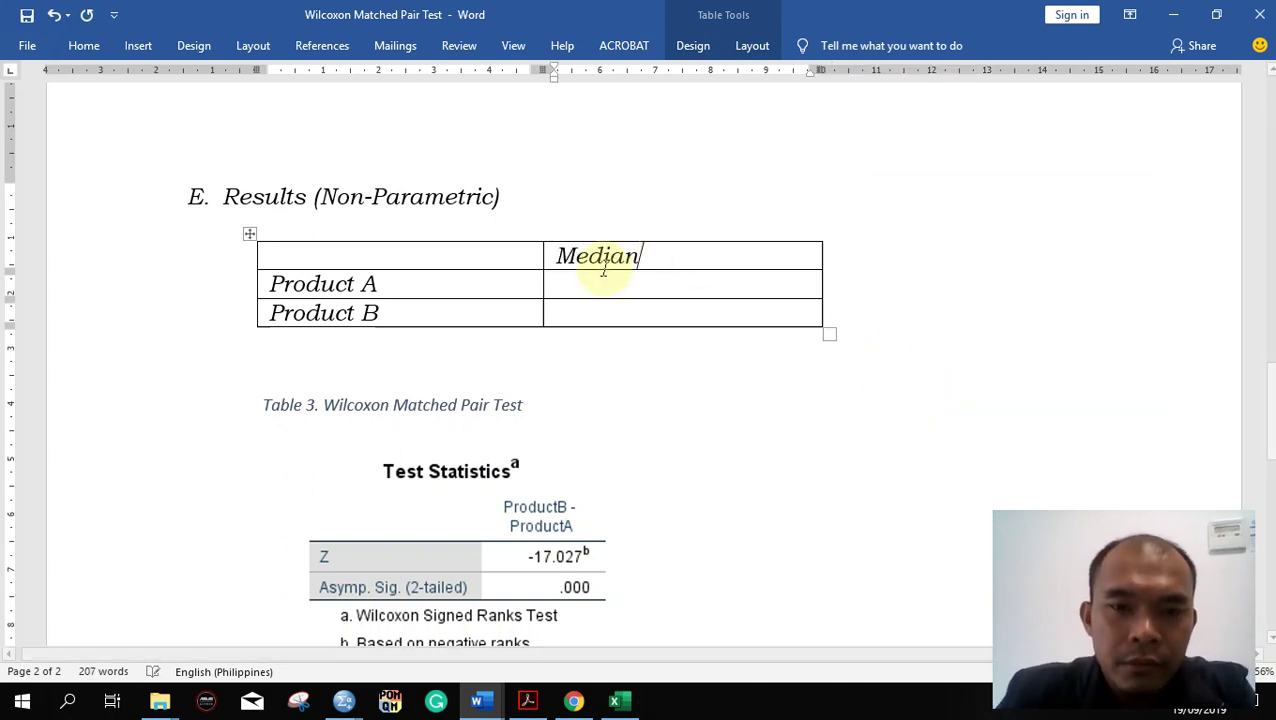
{"action": "left_click", "coordinate": [587, 285]}
{"action": "key", "text": "alt+Tab"}
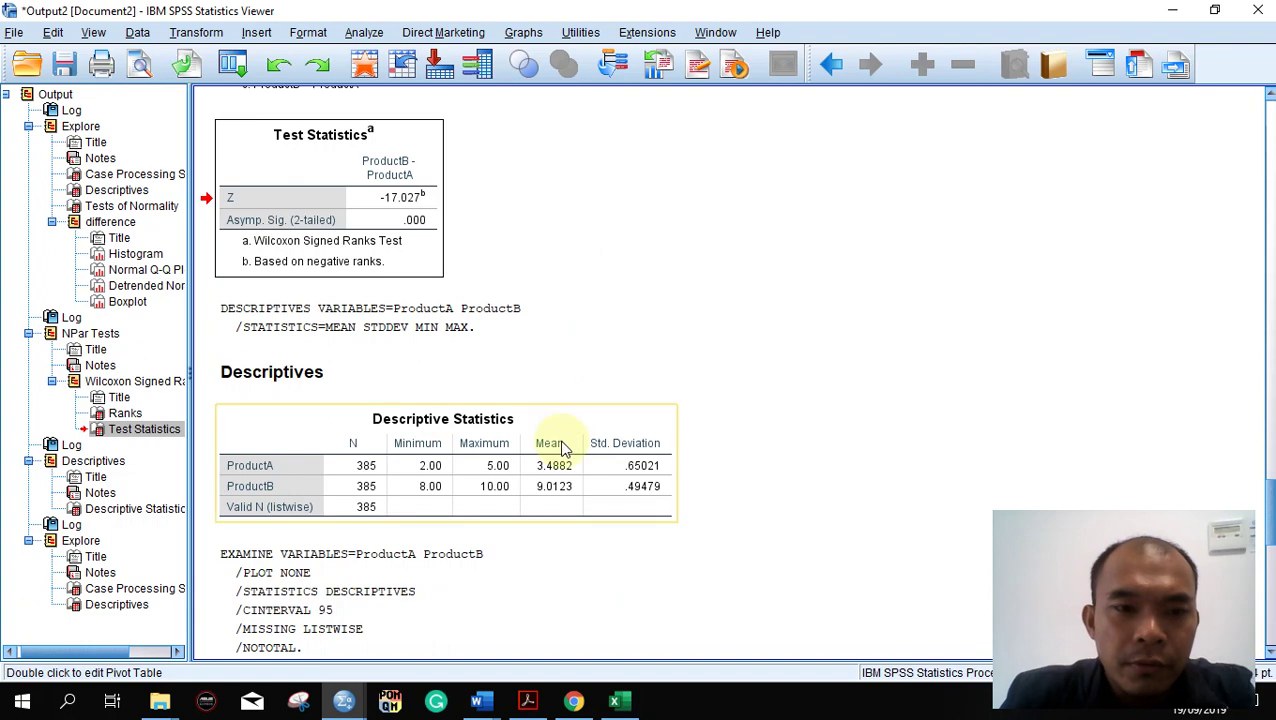
{"action": "left_click", "coordinate": [732, 305]}
{"action": "scroll", "coordinate": [732, 302], "scroll_direction": "down", "scroll_amount": 5}
{"action": "scroll", "coordinate": [732, 302], "scroll_direction": "down", "scroll_amount": 2}
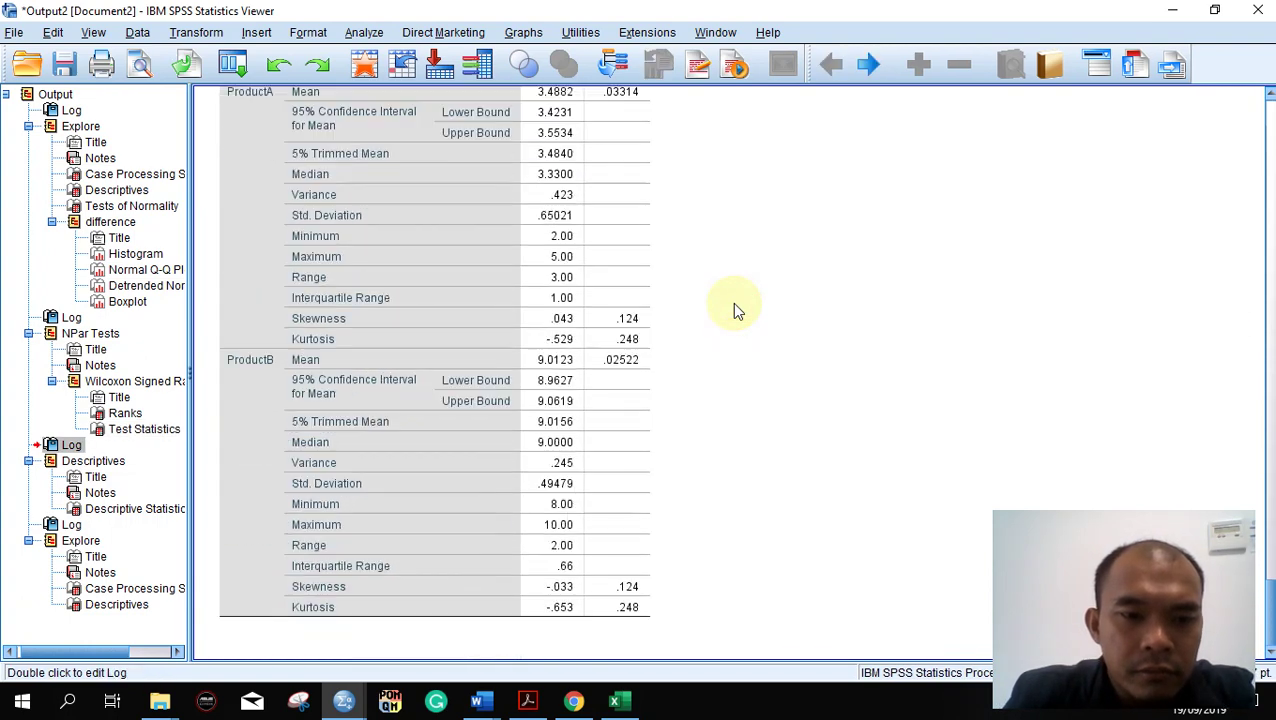
{"action": "scroll", "coordinate": [732, 302], "scroll_direction": "up", "scroll_amount": 3}
{"action": "left_click", "coordinate": [589, 301]}
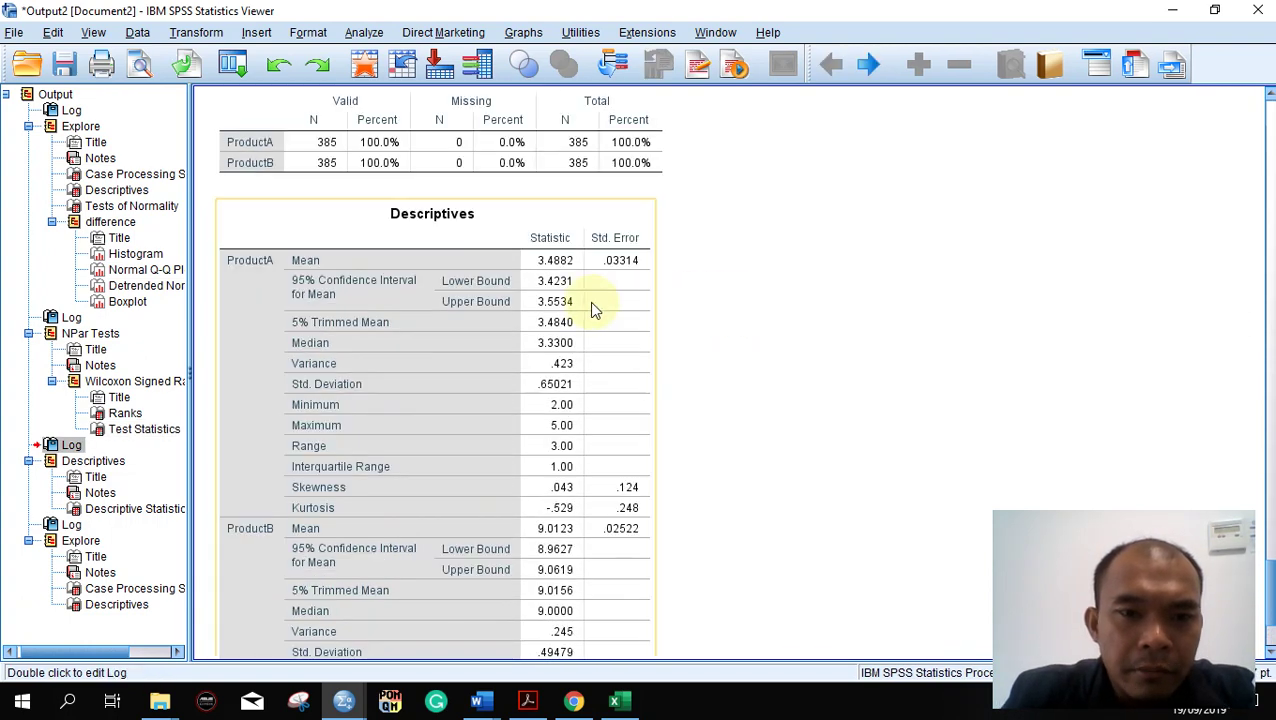
{"action": "left_click", "coordinate": [553, 350]}
{"action": "scroll", "coordinate": [553, 350], "scroll_direction": "down", "scroll_amount": 2}
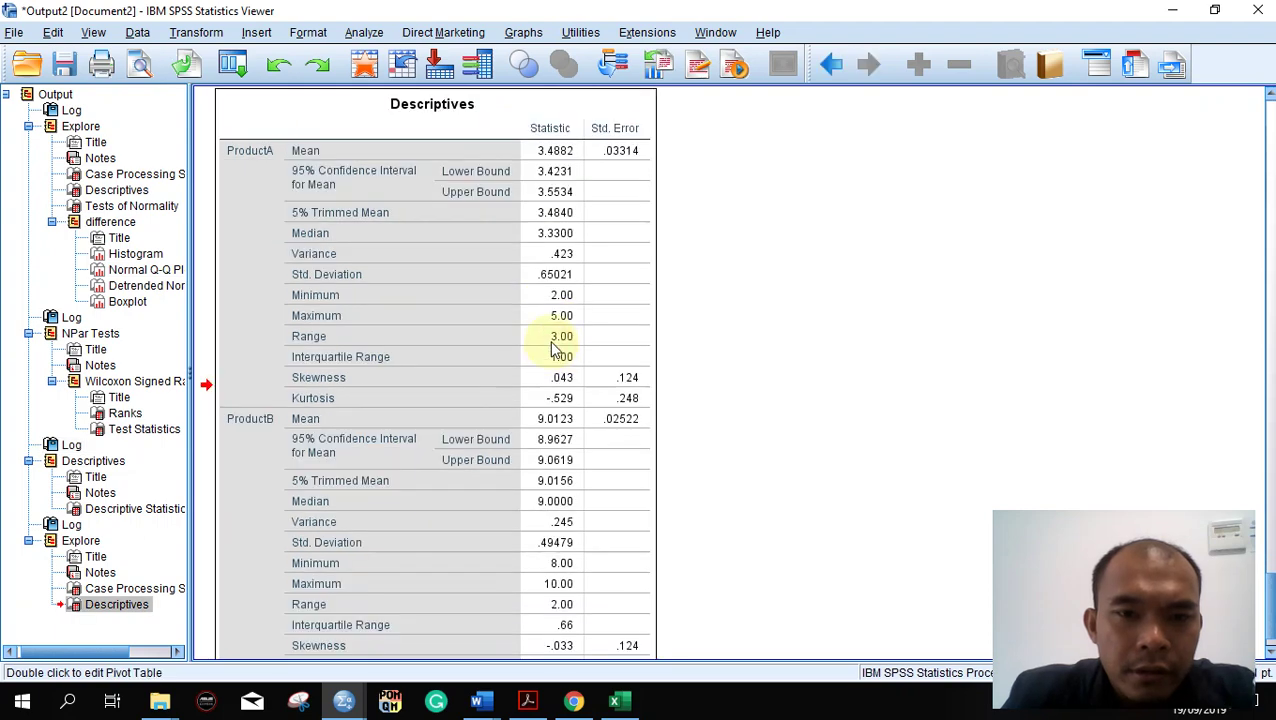
Back in Word, enter 3.33 as the median for Product A.
{"action": "key", "text": "alt+Tab"}
{"action": "type", "text": "3."}
{"action": "left_click", "coordinate": [633, 311]}
{"action": "left_click", "coordinate": [616, 286]}
{"action": "key", "text": "BackSpace"}
{"action": "key", "text": "BackSpace"}
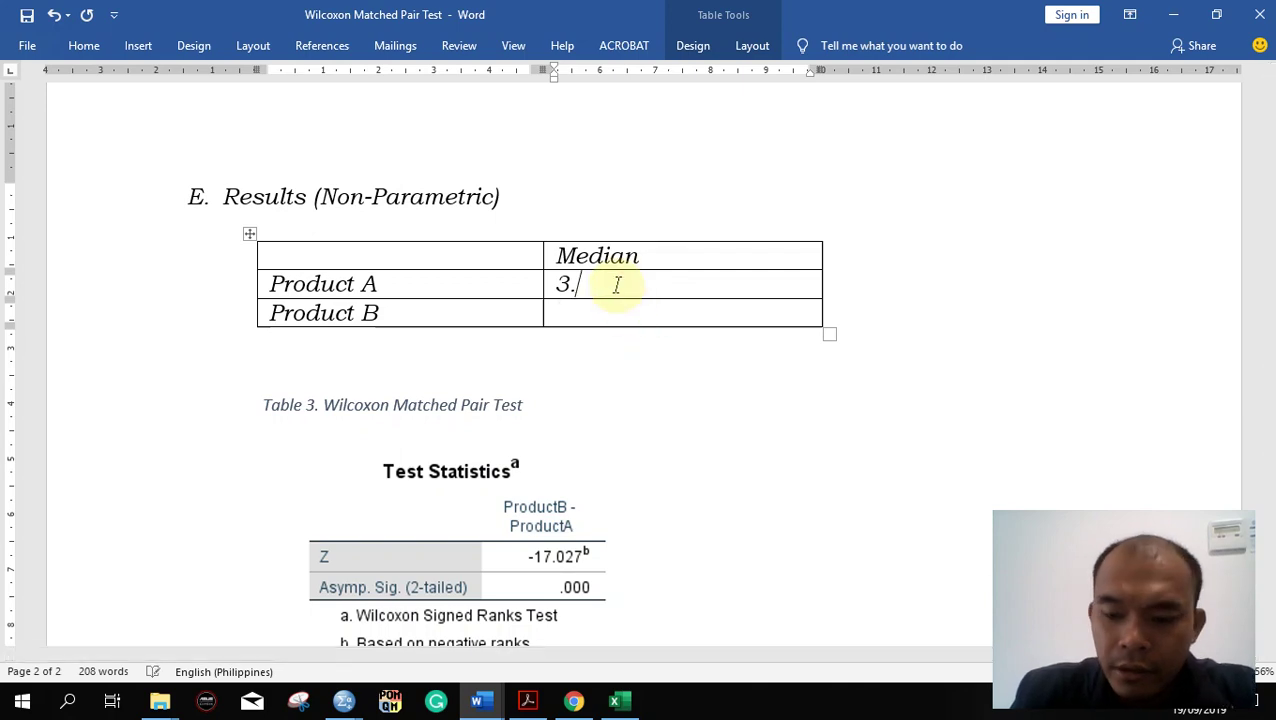
Check the Product B median in the SPSS Descriptives output and enter 9.0 for Product B in the Word table.
{"action": "key", "text": "alt+Tab"}
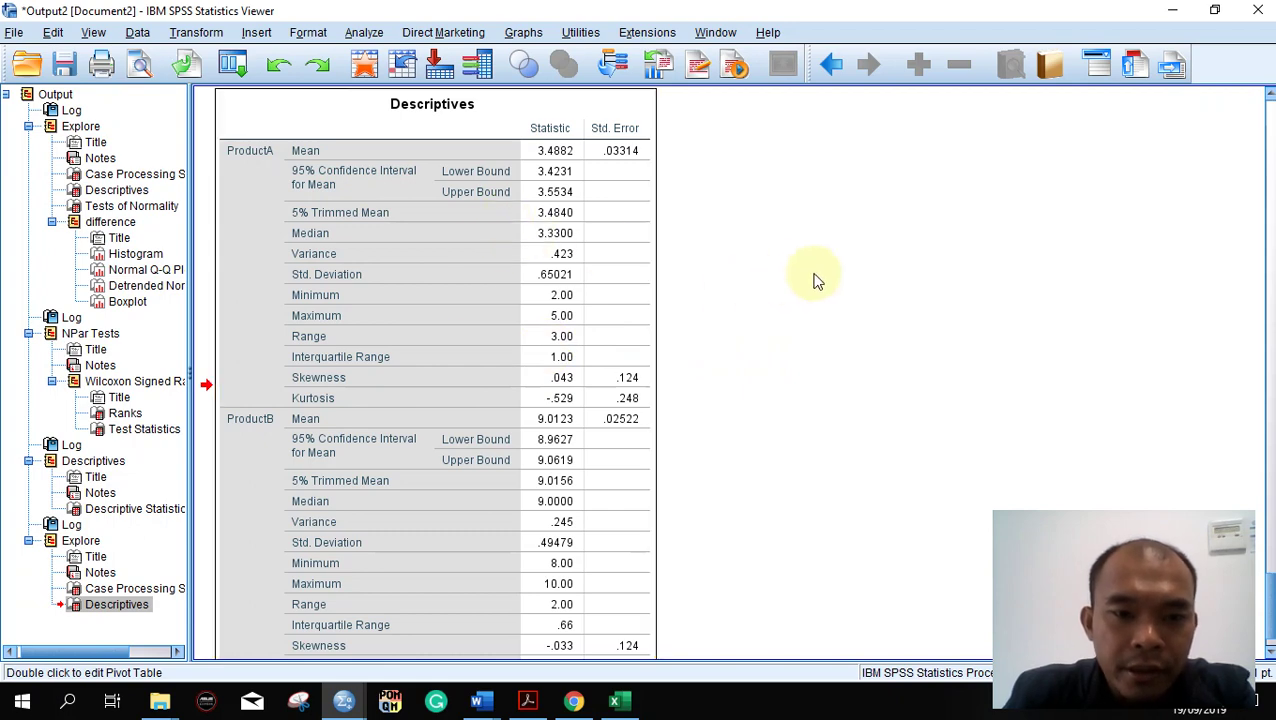
{"action": "key", "text": "alt+Tab"}
{"action": "left_click", "coordinate": [593, 317]}
{"action": "type", "text": "9."}
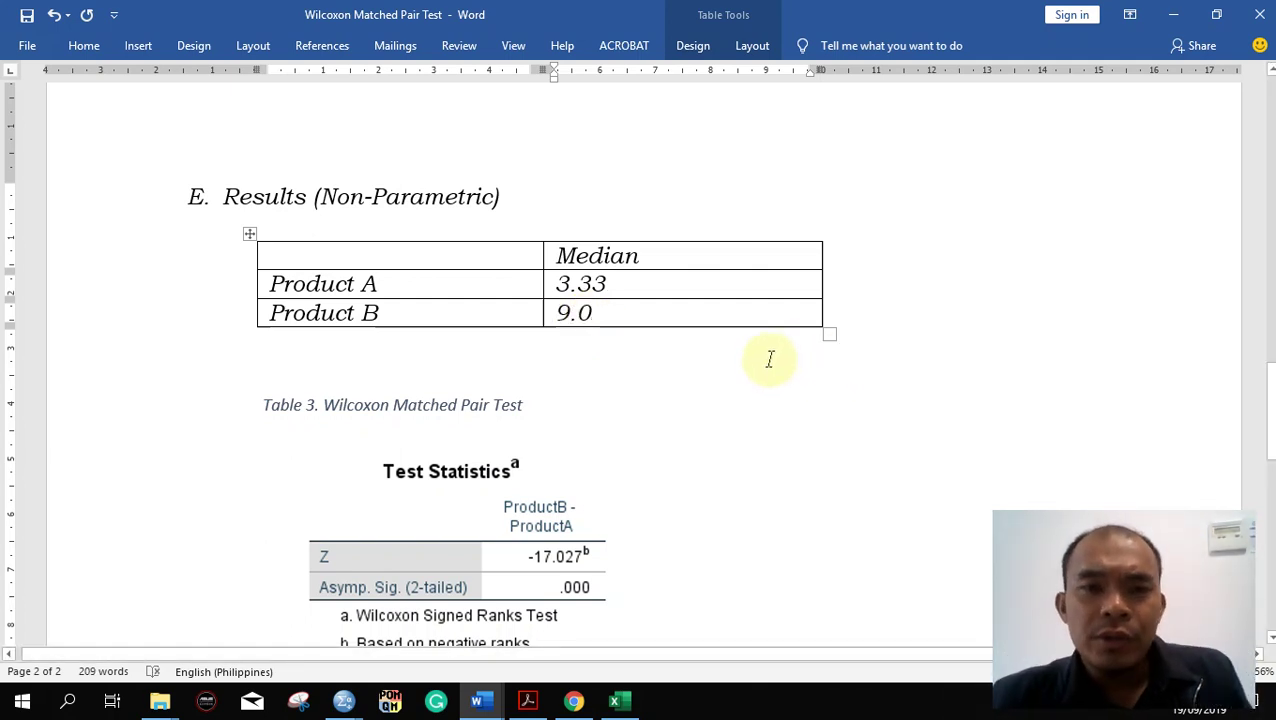
{"action": "left_click", "coordinate": [662, 360]}
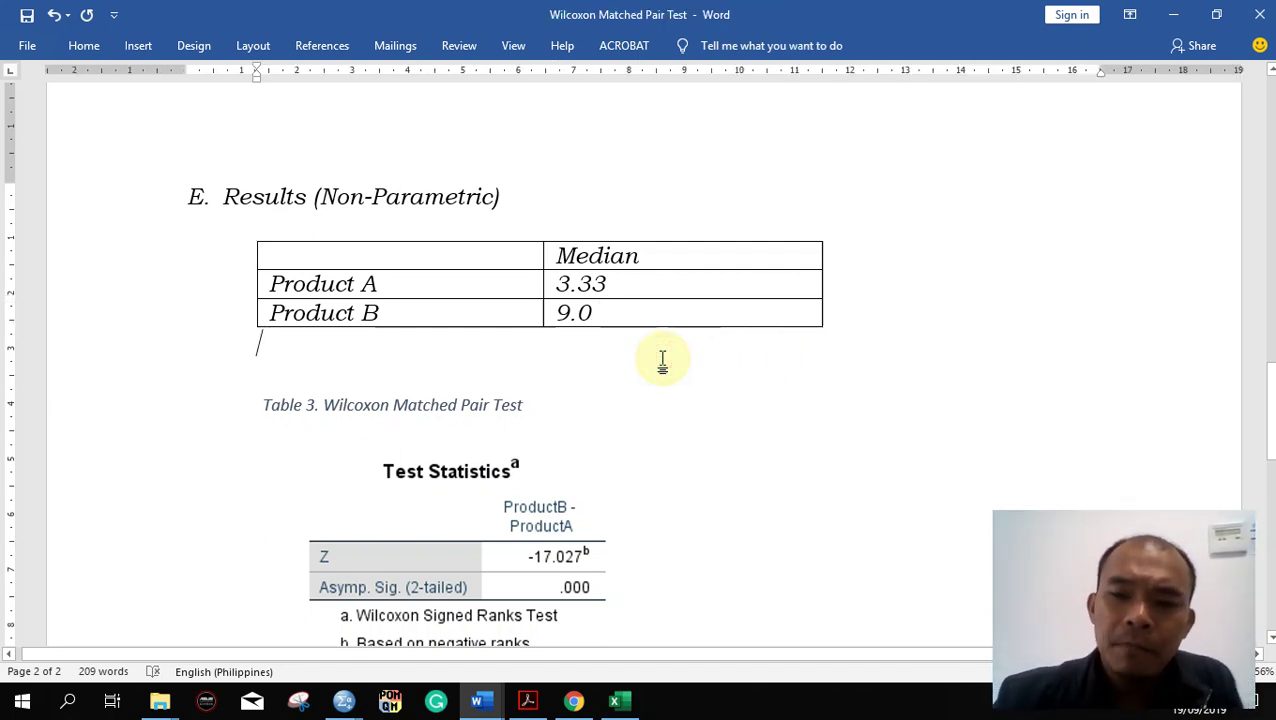
{"action": "left_click", "coordinate": [403, 314]}
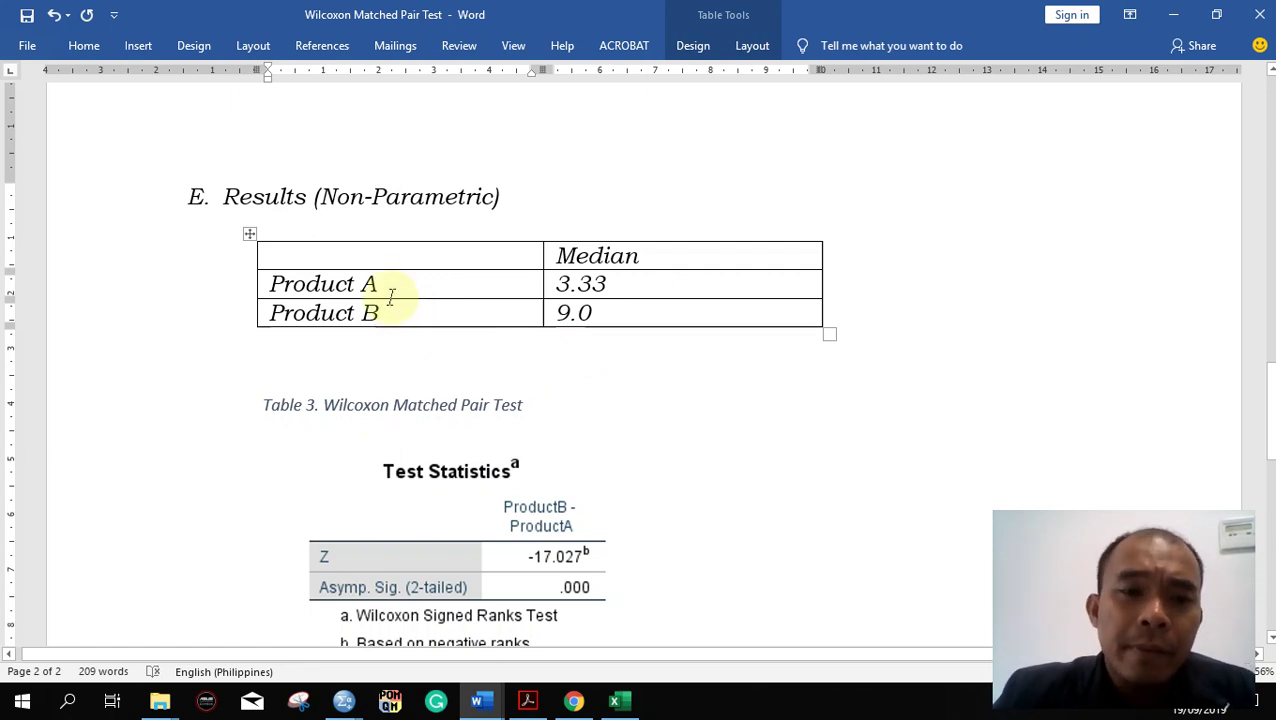
{"action": "left_click_drag", "start_coordinate": [379, 285], "coordinate": [322, 284]}
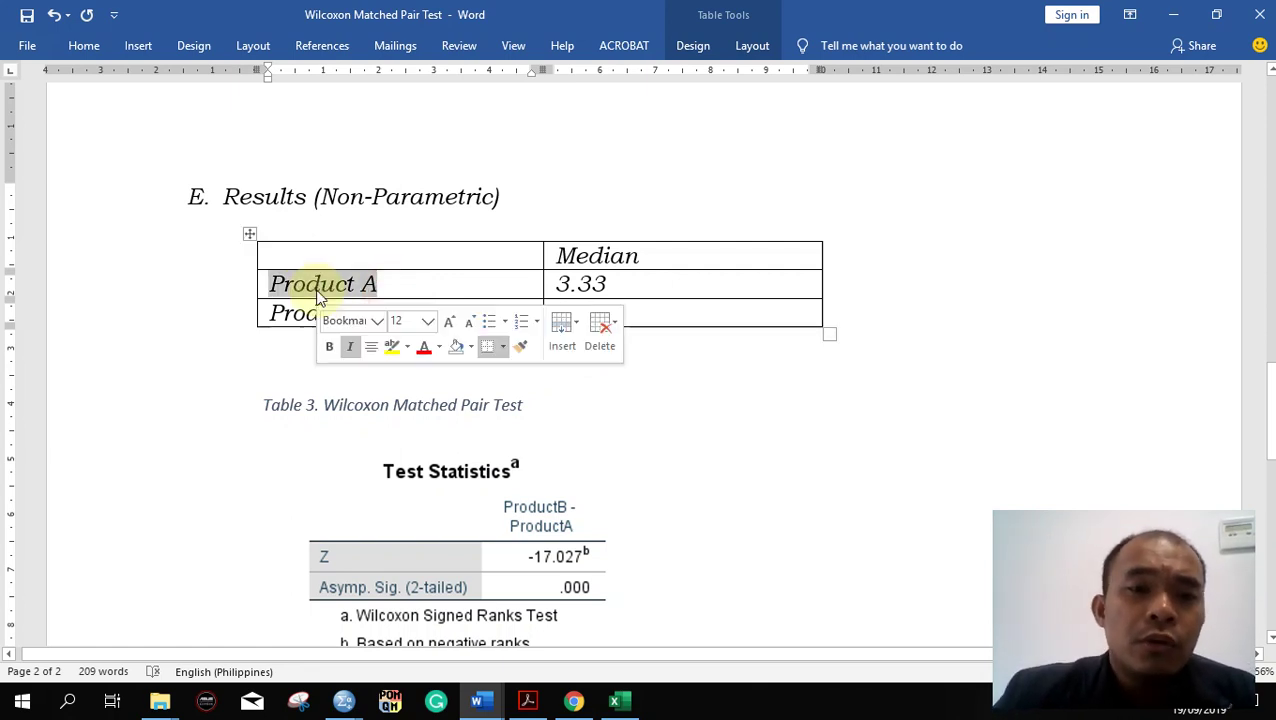
{"action": "left_click", "coordinate": [769, 403]}
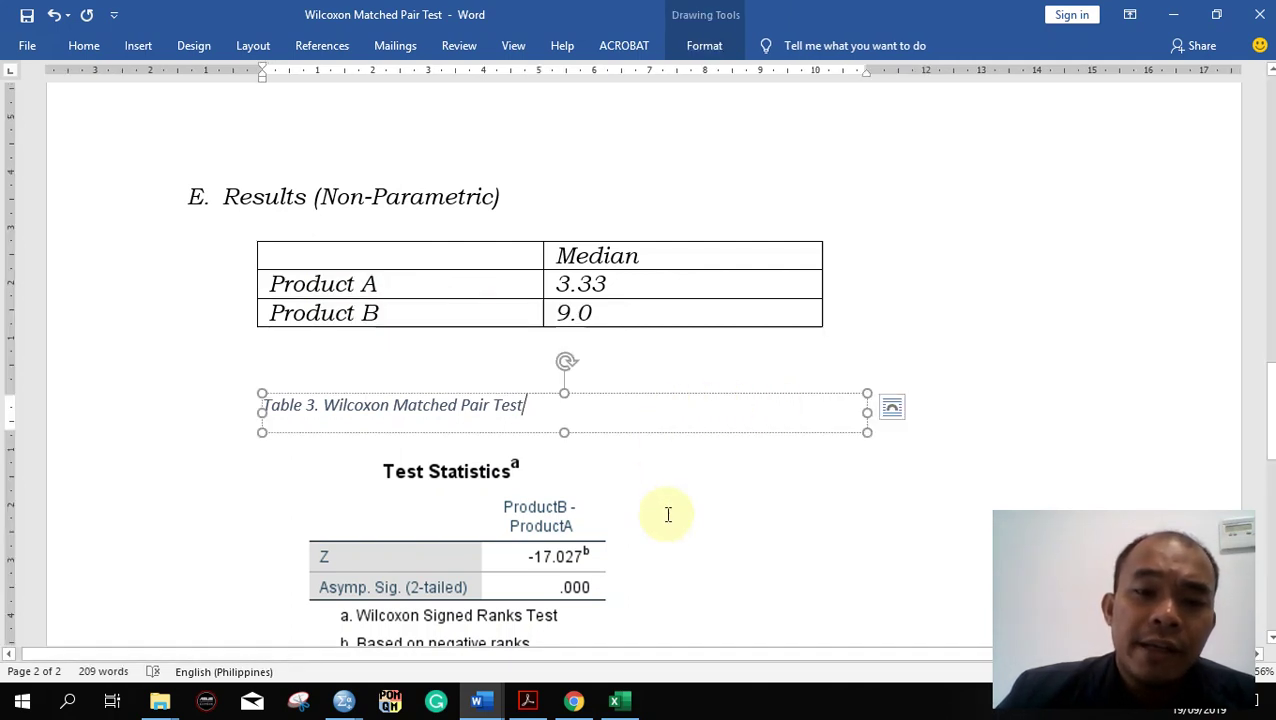
Place the cursor on the blank line between the Test Statistics table and the Effect Size heading.
{"action": "scroll", "coordinate": [666, 514], "scroll_direction": "down", "scroll_amount": 1}
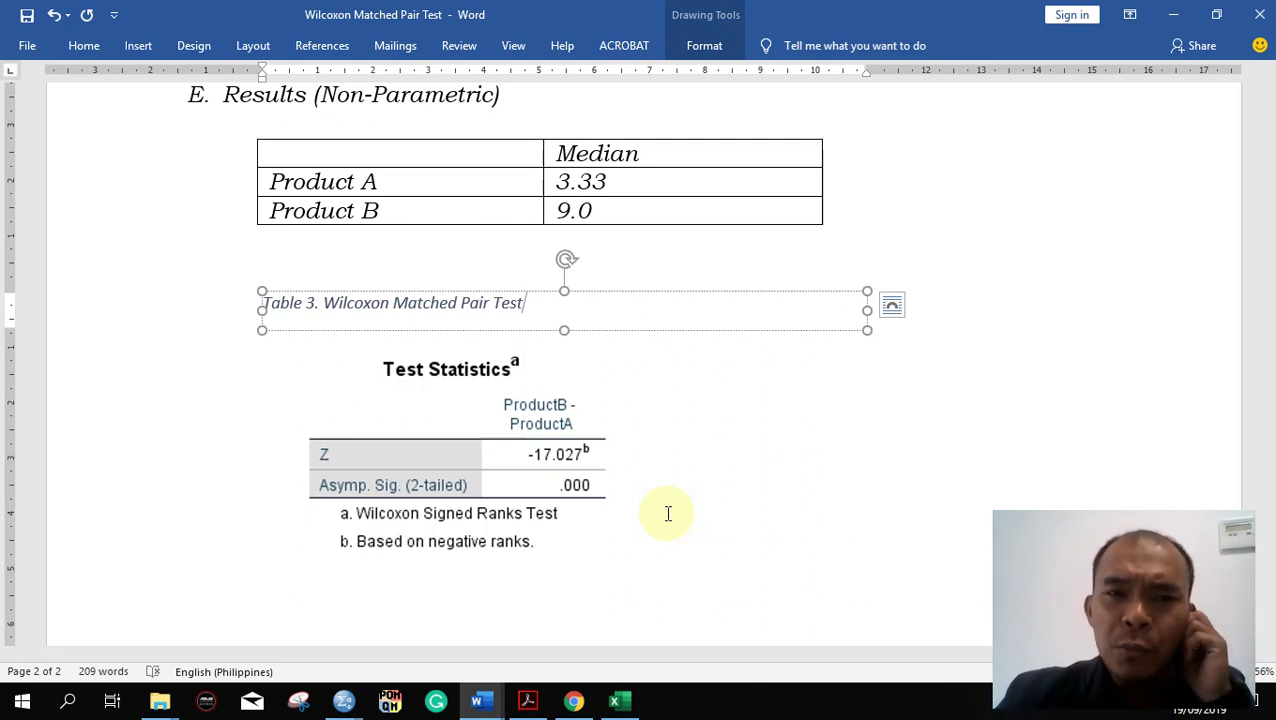
{"action": "scroll", "coordinate": [668, 513], "scroll_direction": "down", "scroll_amount": 5}
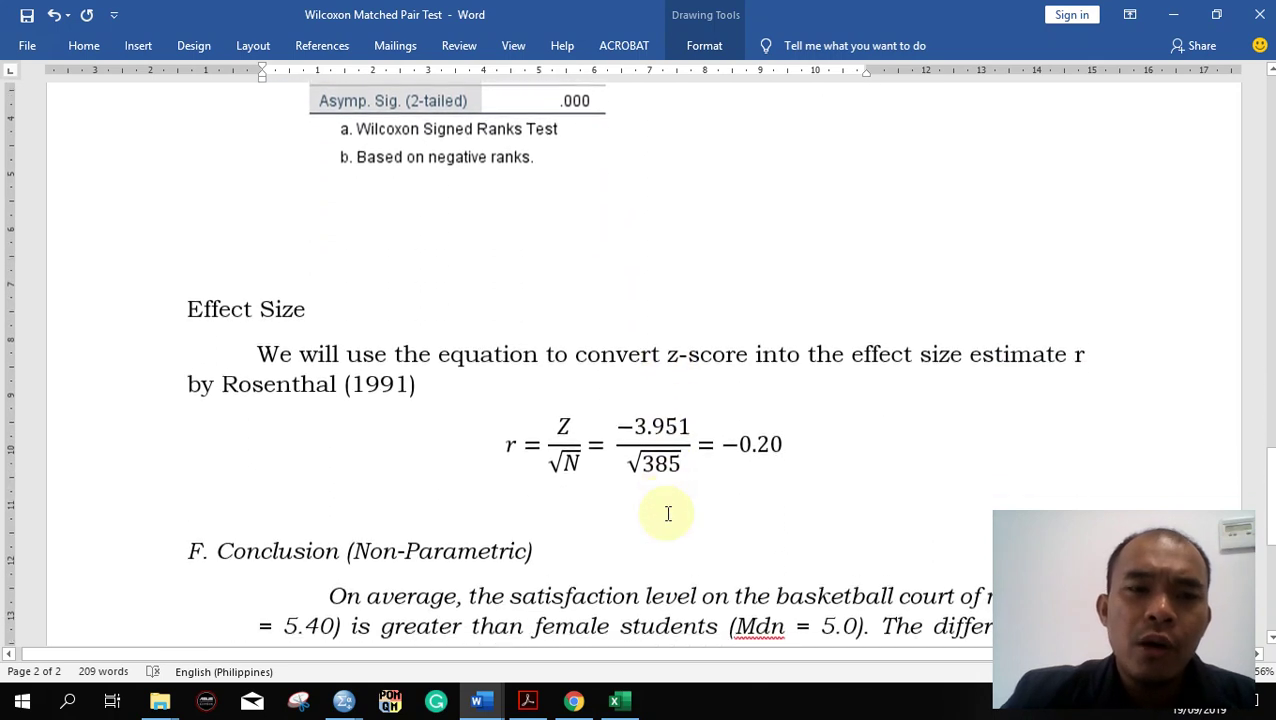
{"action": "left_click", "coordinate": [327, 207]}
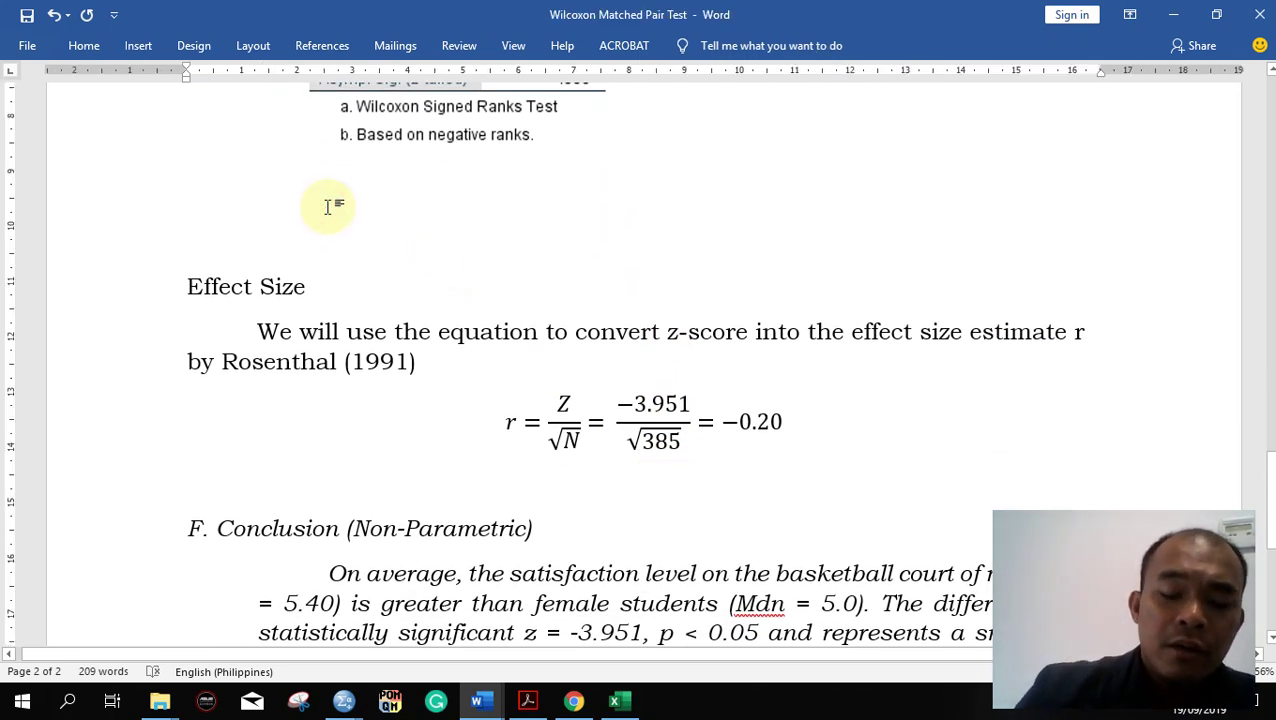